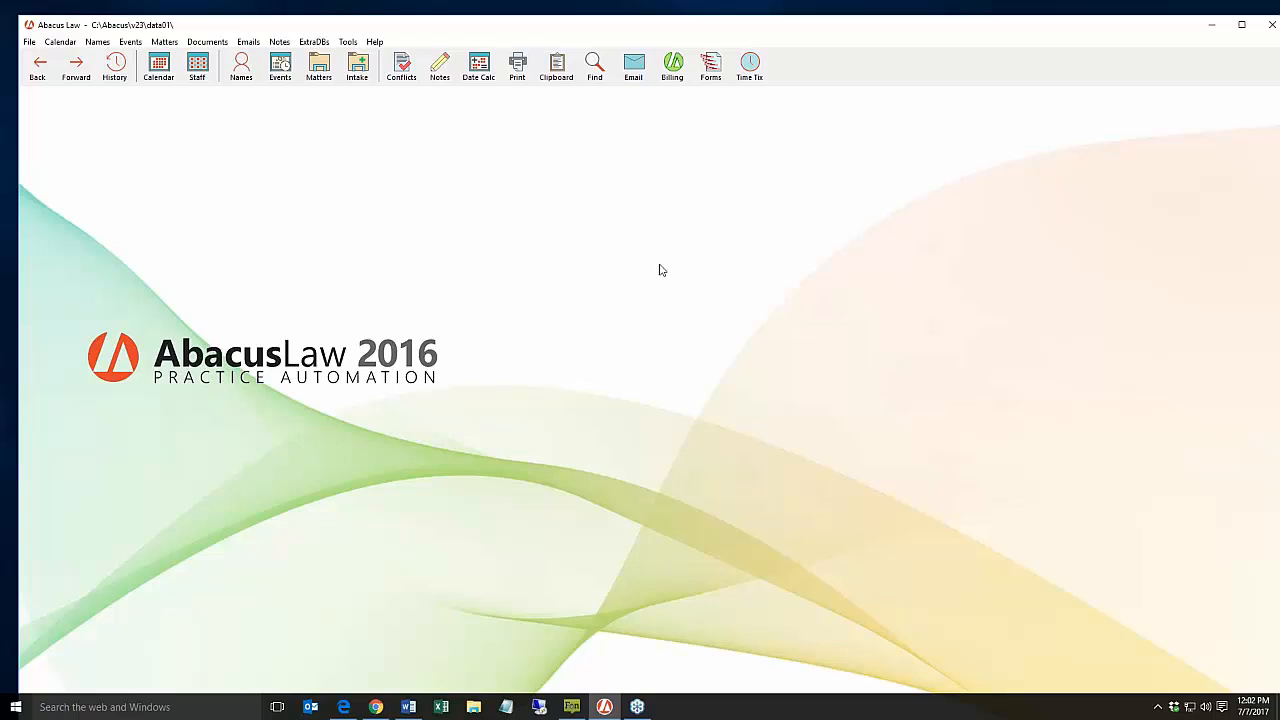
Step: Open the user preferences on the user information settings and go to the startup password field
click(29, 42)
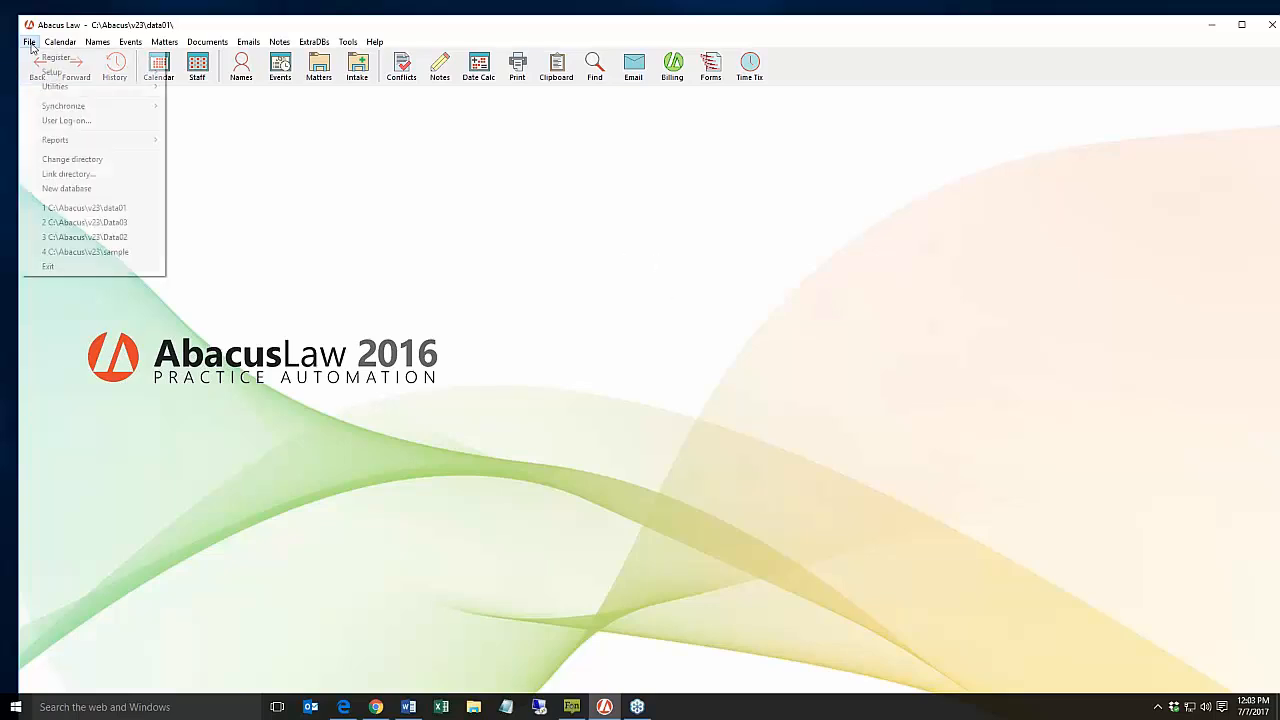
mouse_move(75, 73)
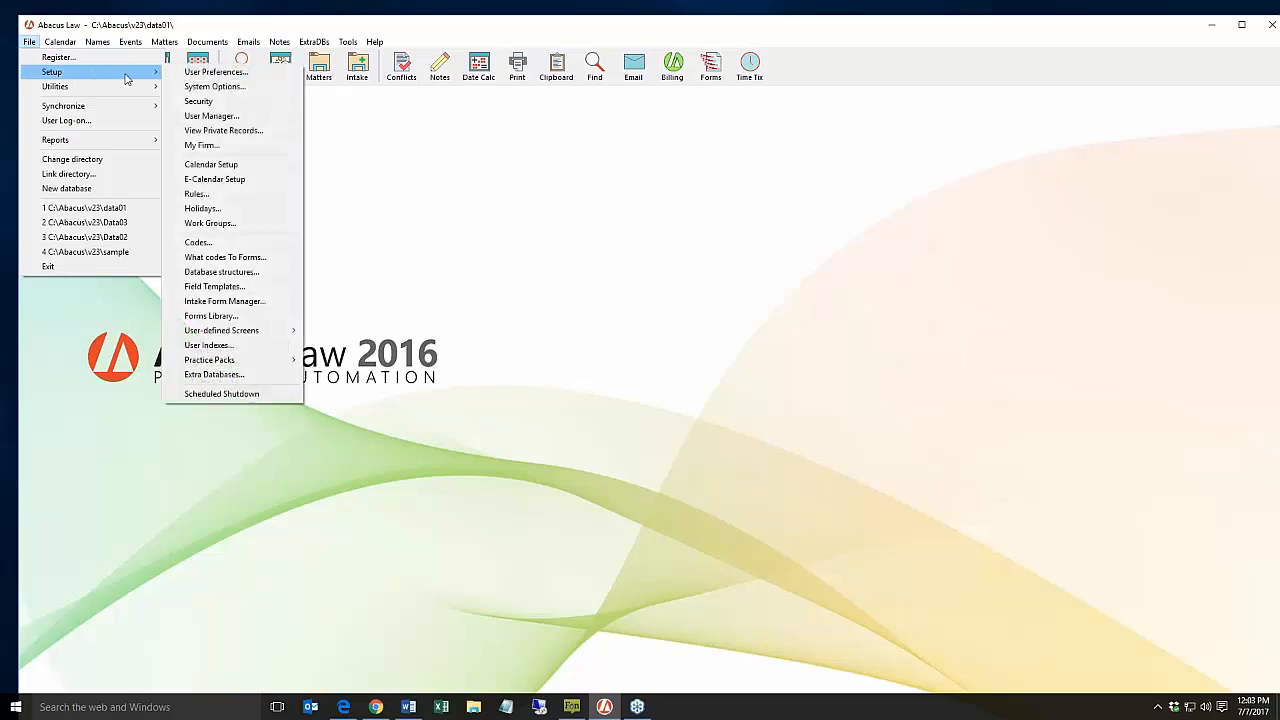
click(262, 73)
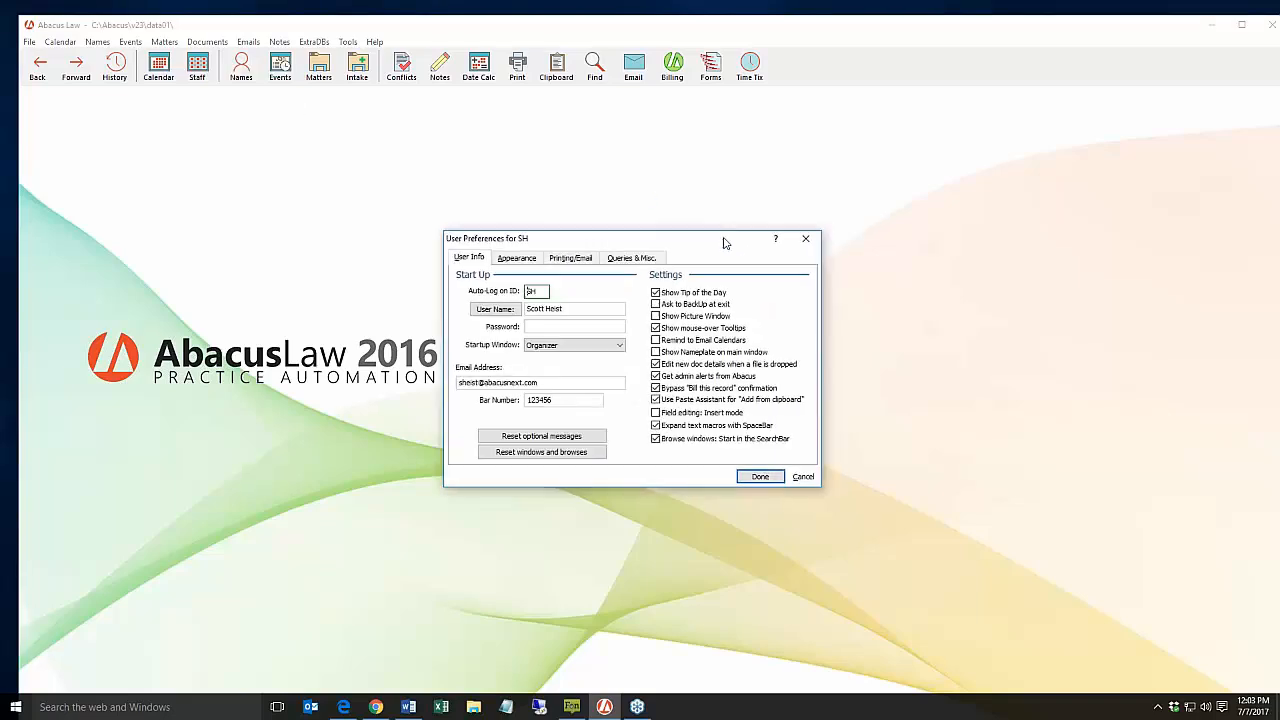
drag(725, 242, 720, 230)
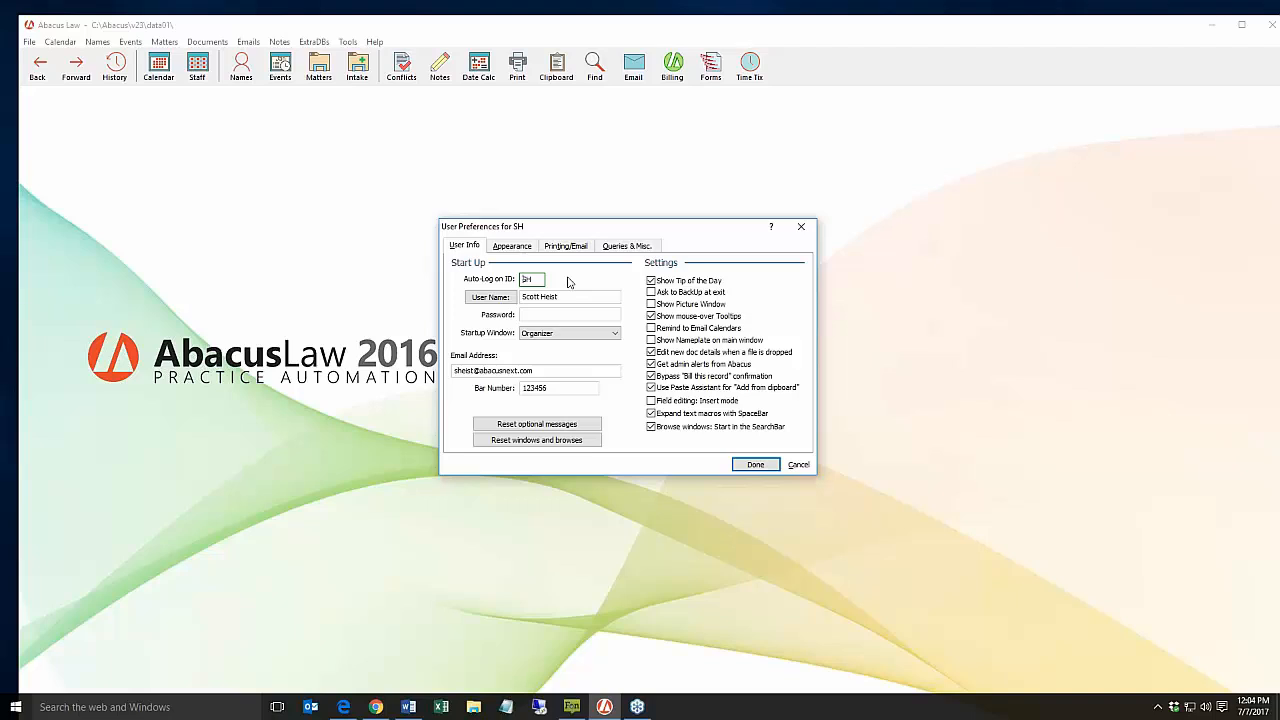
click(556, 314)
click(569, 314)
Step: Try Staff Calendar as the startup window, but settle on Main Menu
click(603, 339)
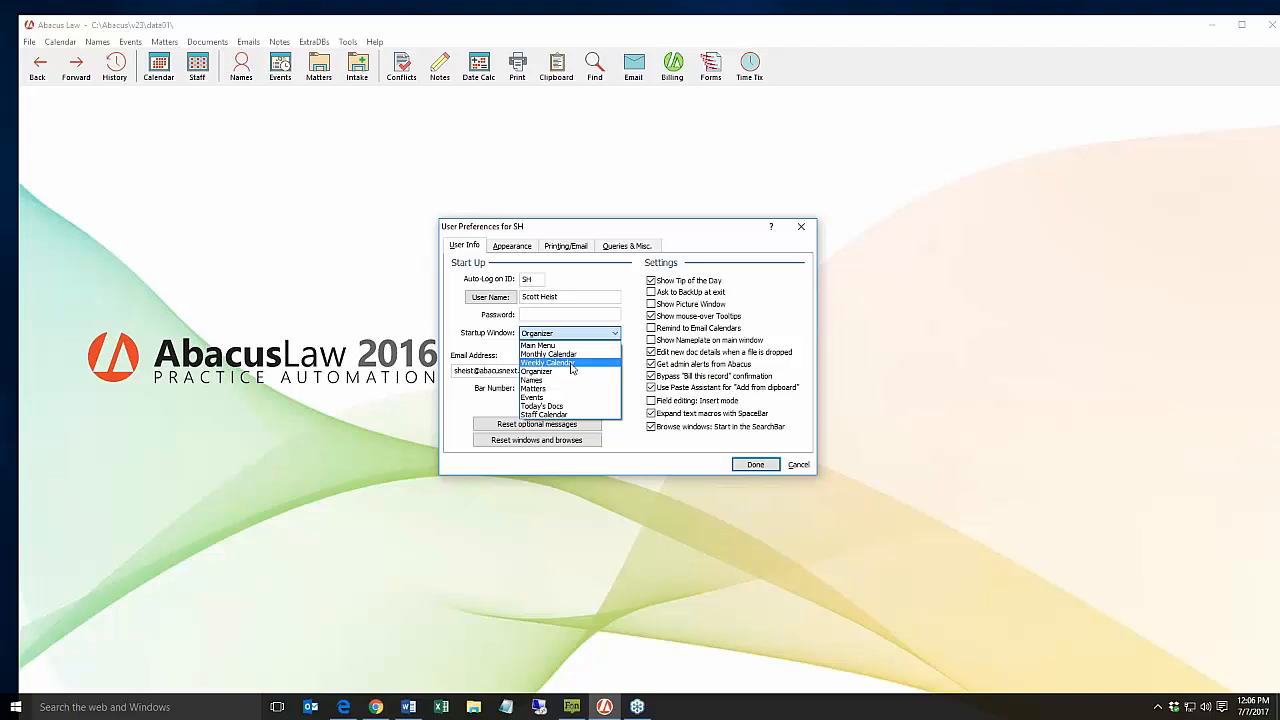
click(583, 416)
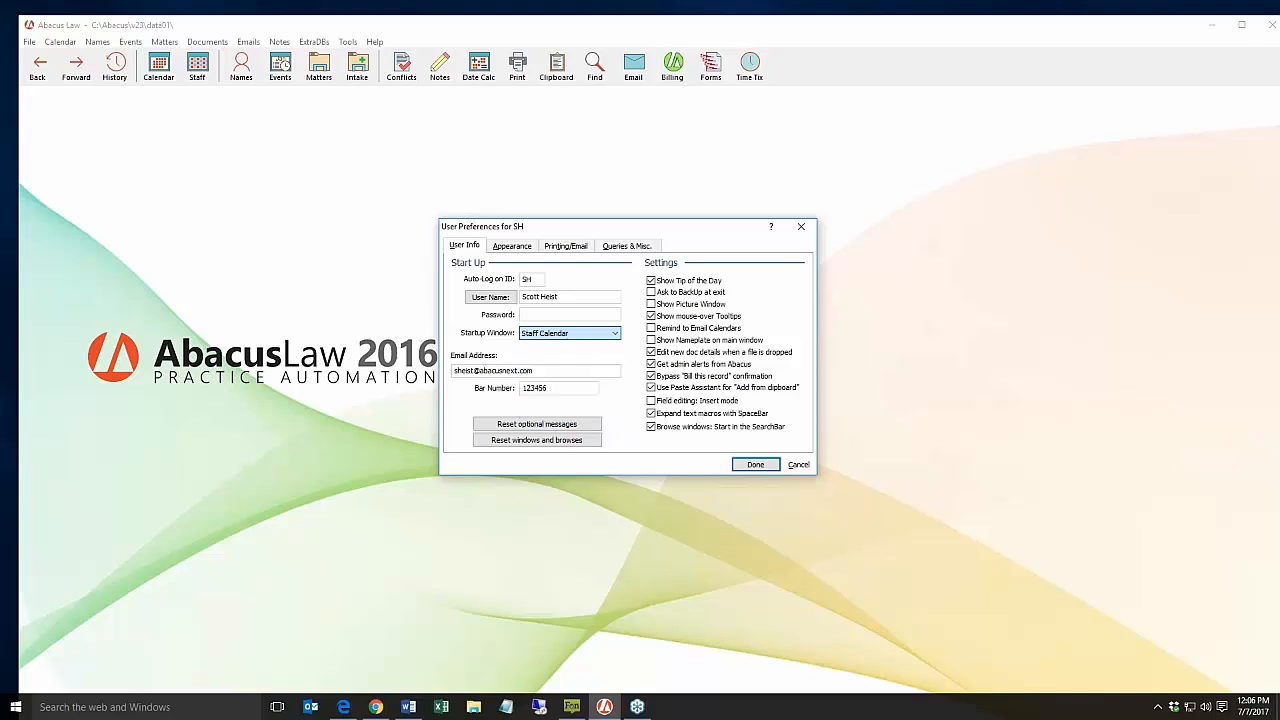
click(612, 336)
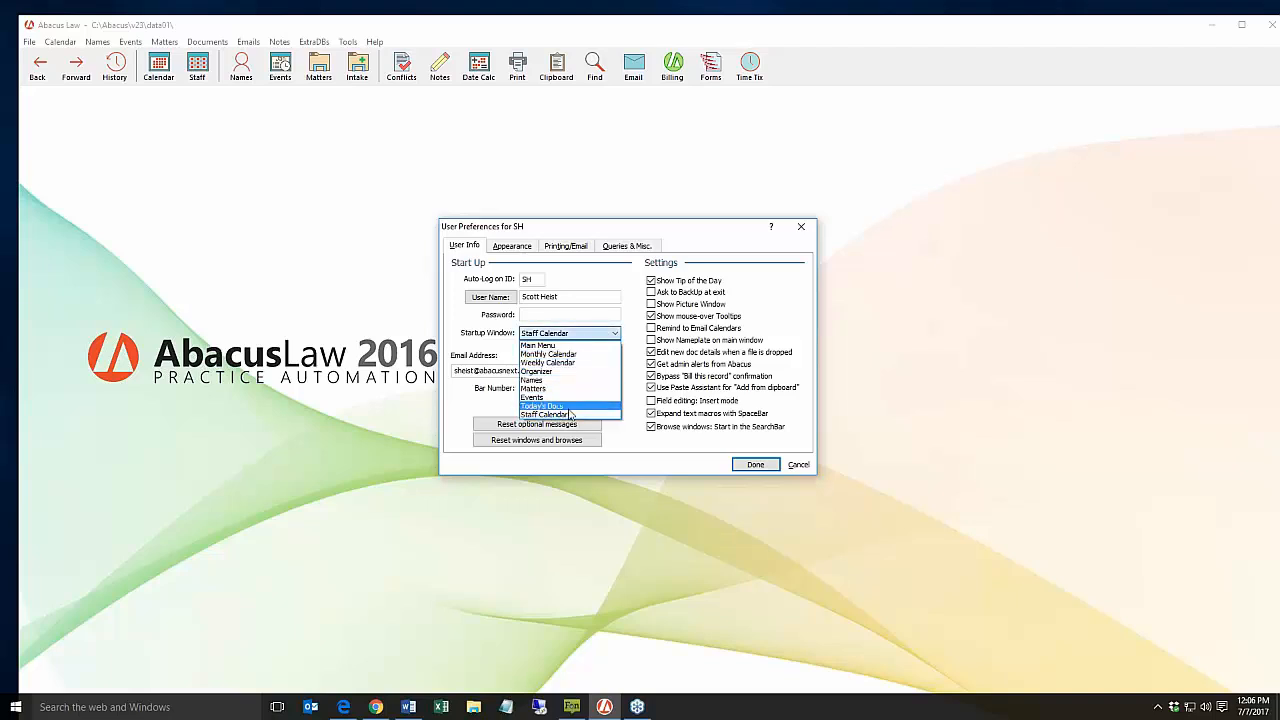
click(628, 336)
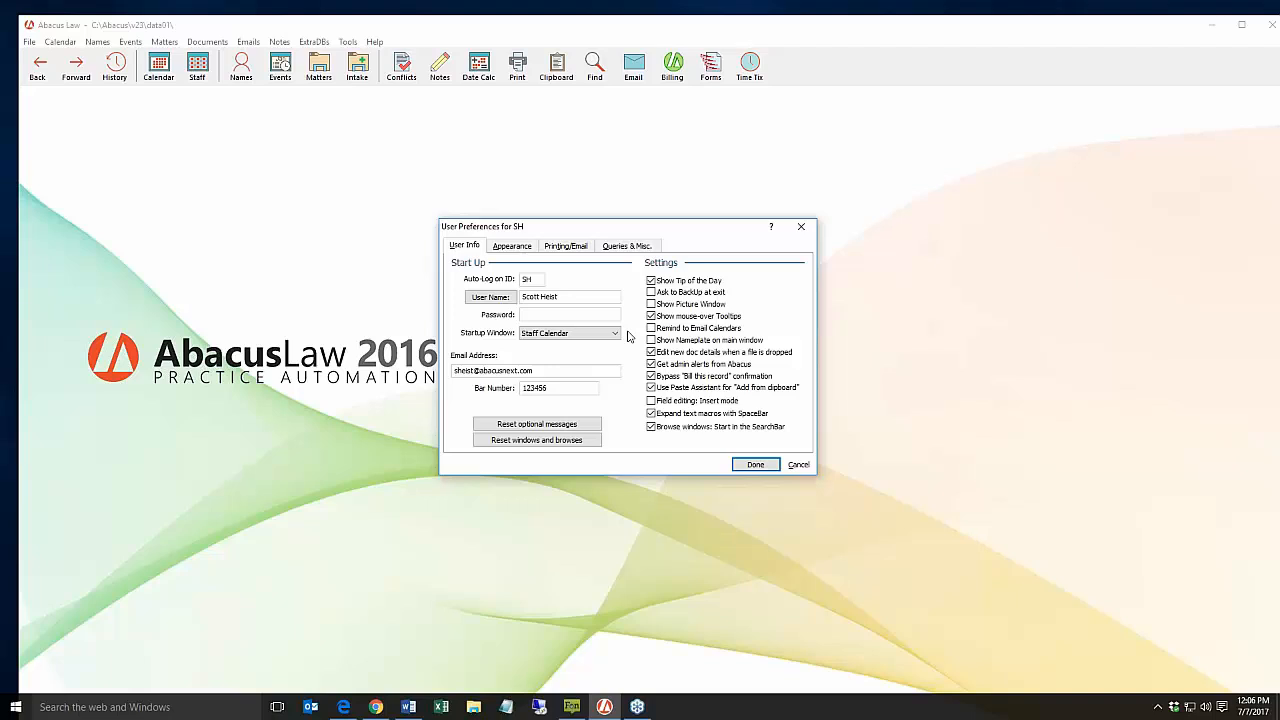
click(617, 336)
click(575, 350)
Step: Examine the email address and bar number fields and the general settings in the user information
drag(543, 371, 432, 374)
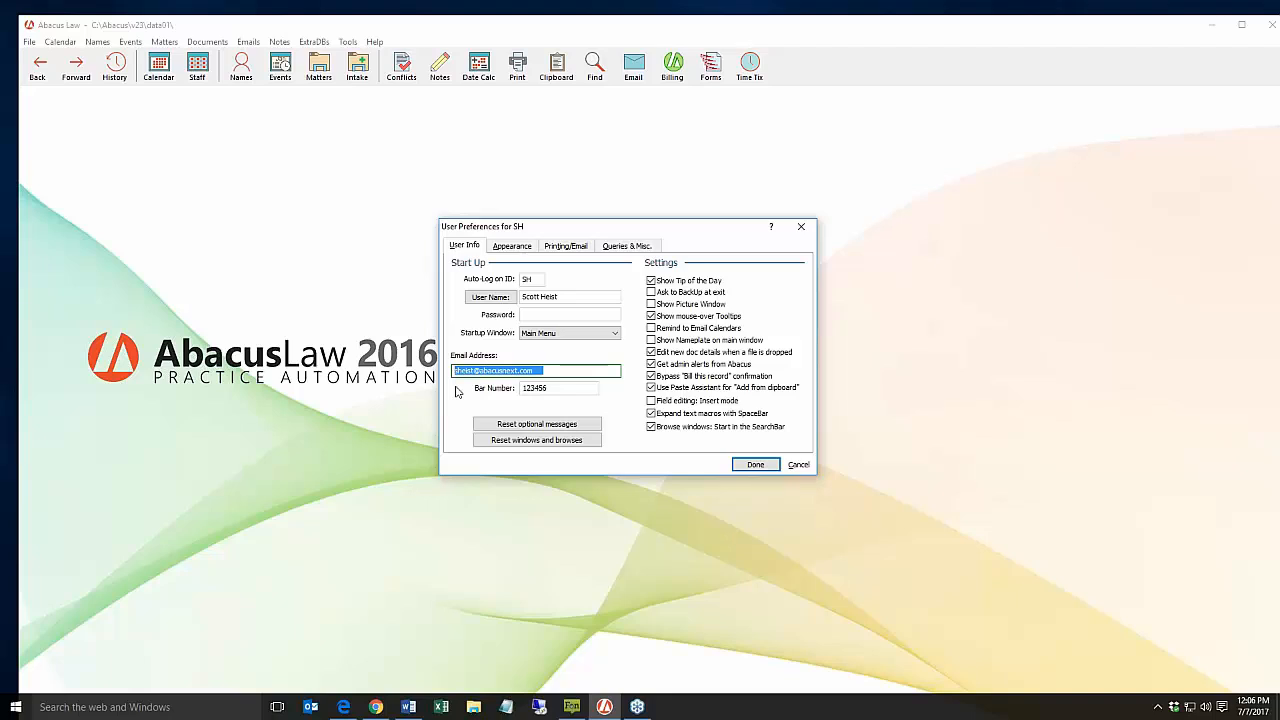
drag(592, 372, 449, 373)
click(565, 388)
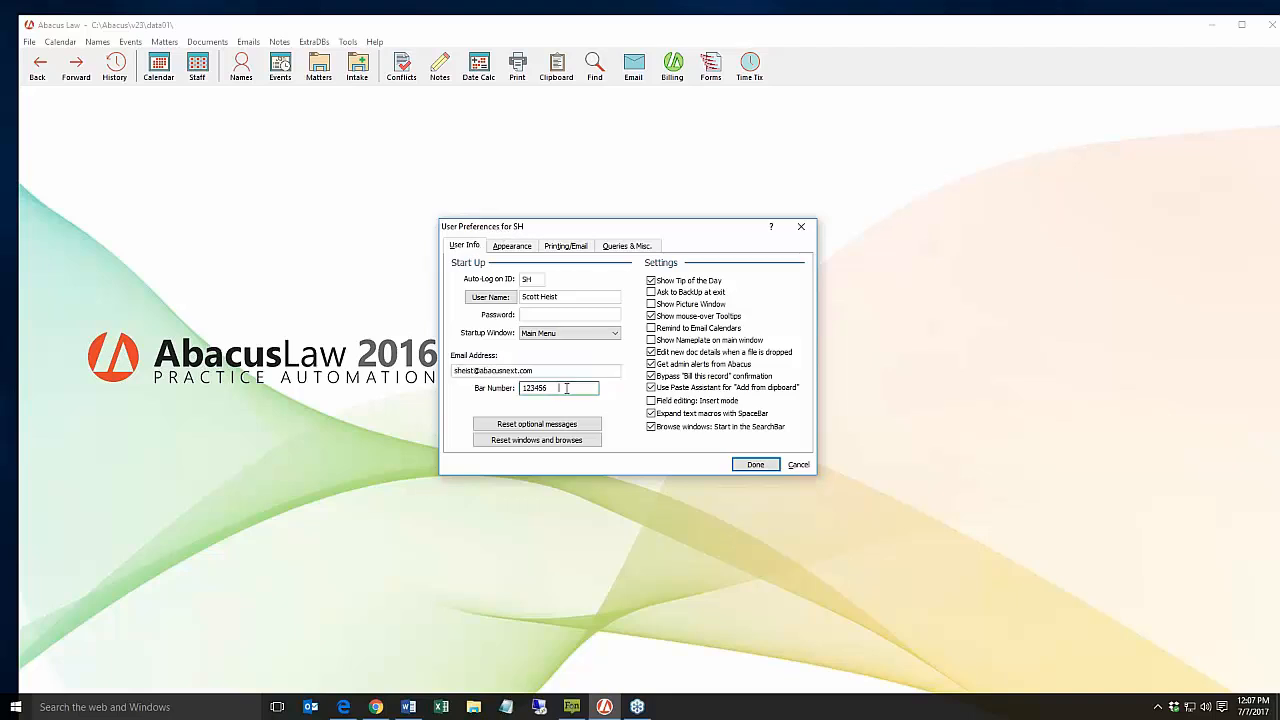
drag(566, 389, 521, 389)
click(556, 390)
click(651, 294)
mouse_move(757, 320)
Step: Set the default Matters screen to CRIM-DEF, Abacus Criminal Defense, in the appearance preferences and save them
click(519, 249)
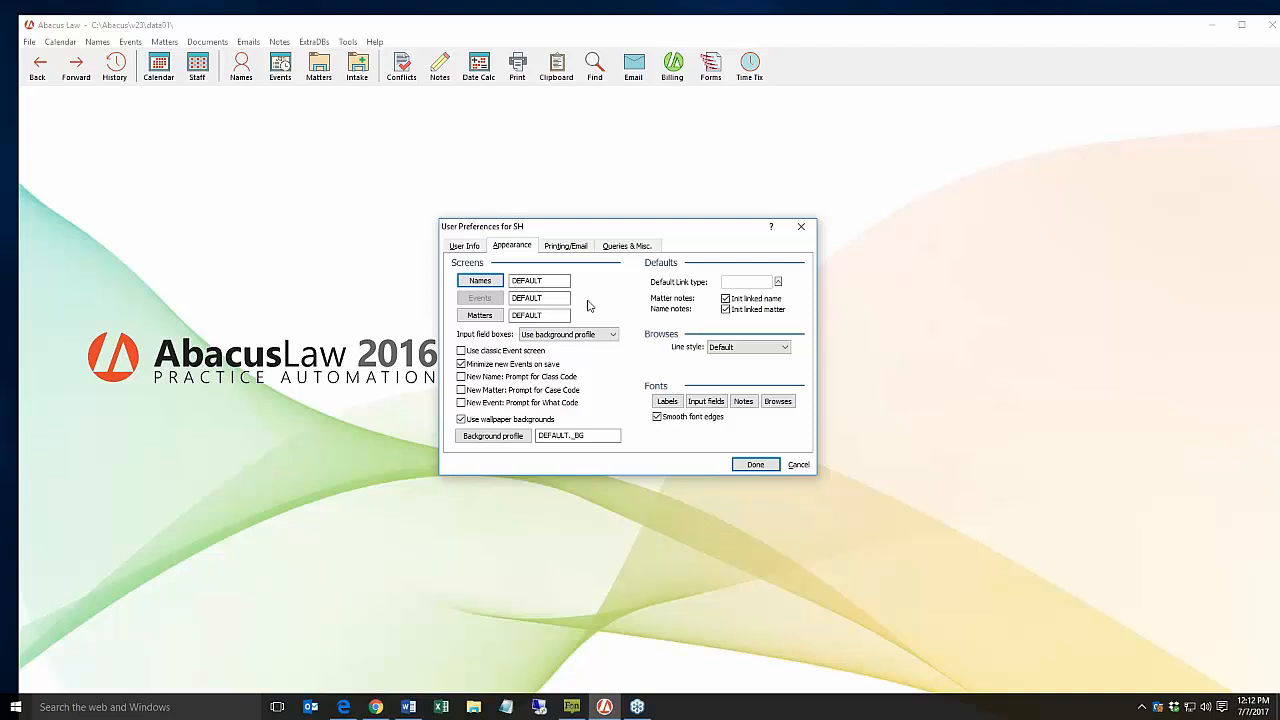
click(496, 318)
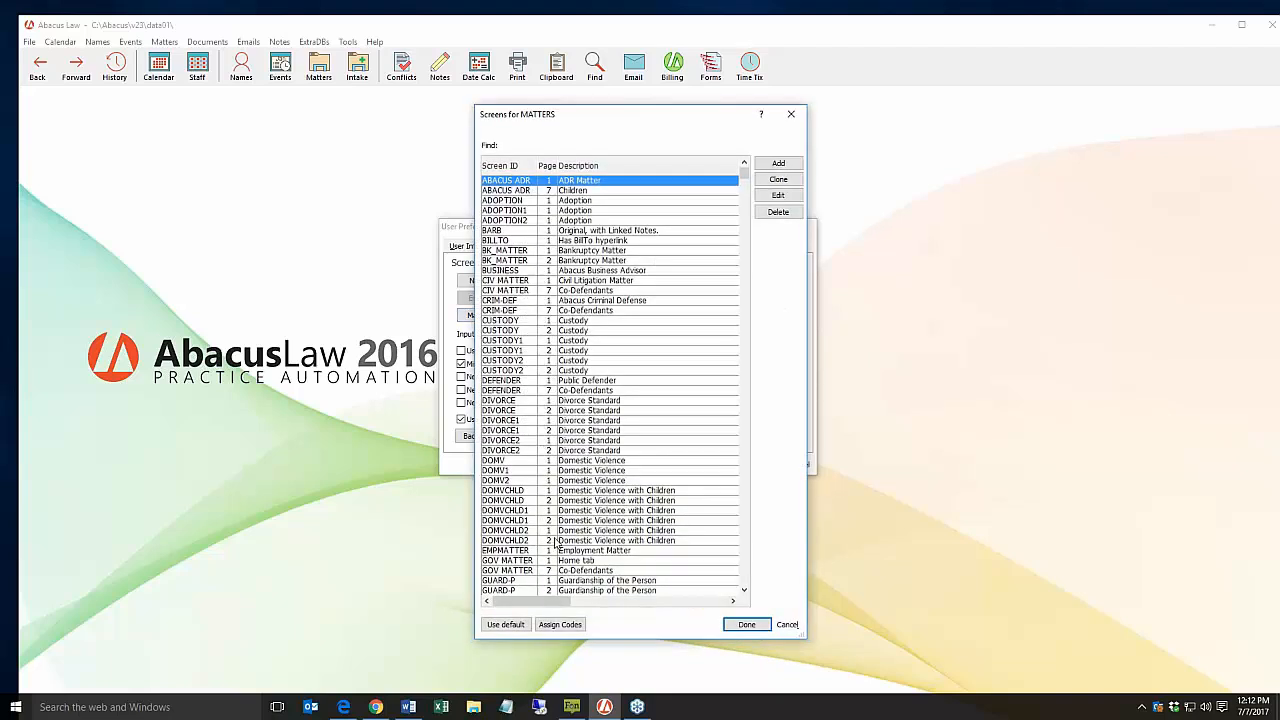
drag(639, 118, 656, 112)
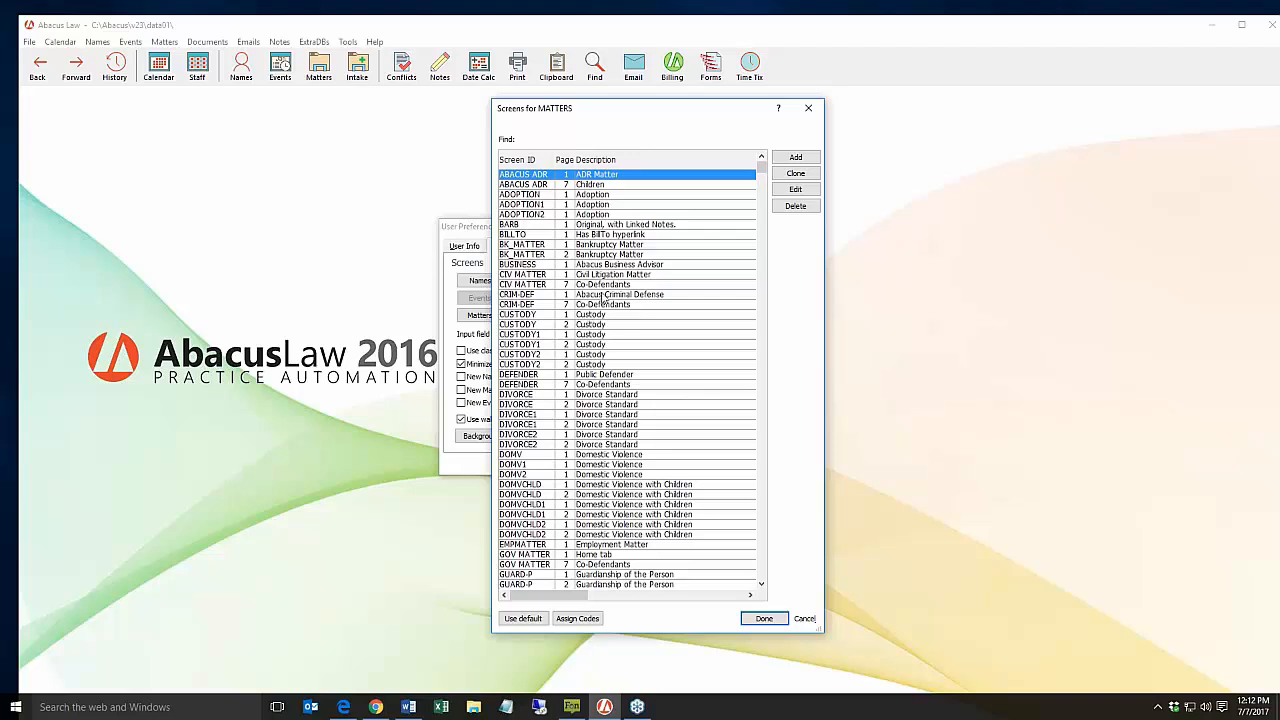
click(620, 294)
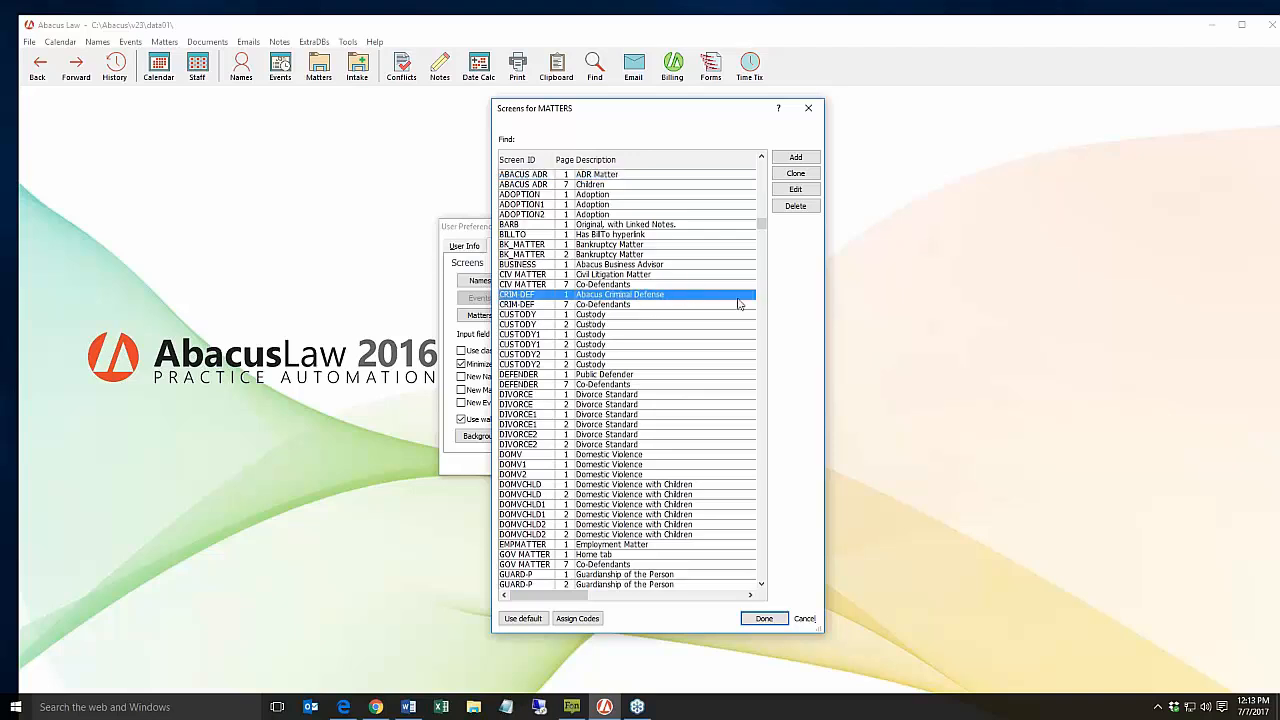
click(772, 620)
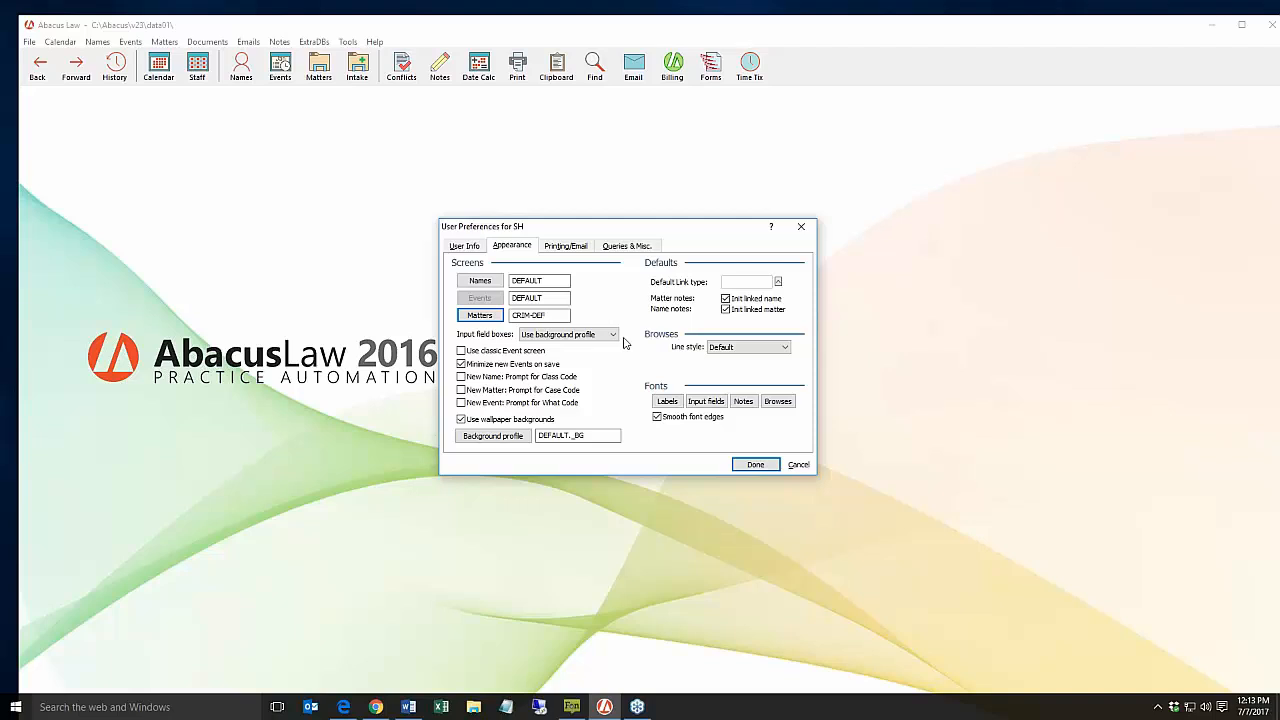
click(757, 468)
Step: Open the highlighted civil matter from the matters list and change its case type to DIVORCE
click(318, 72)
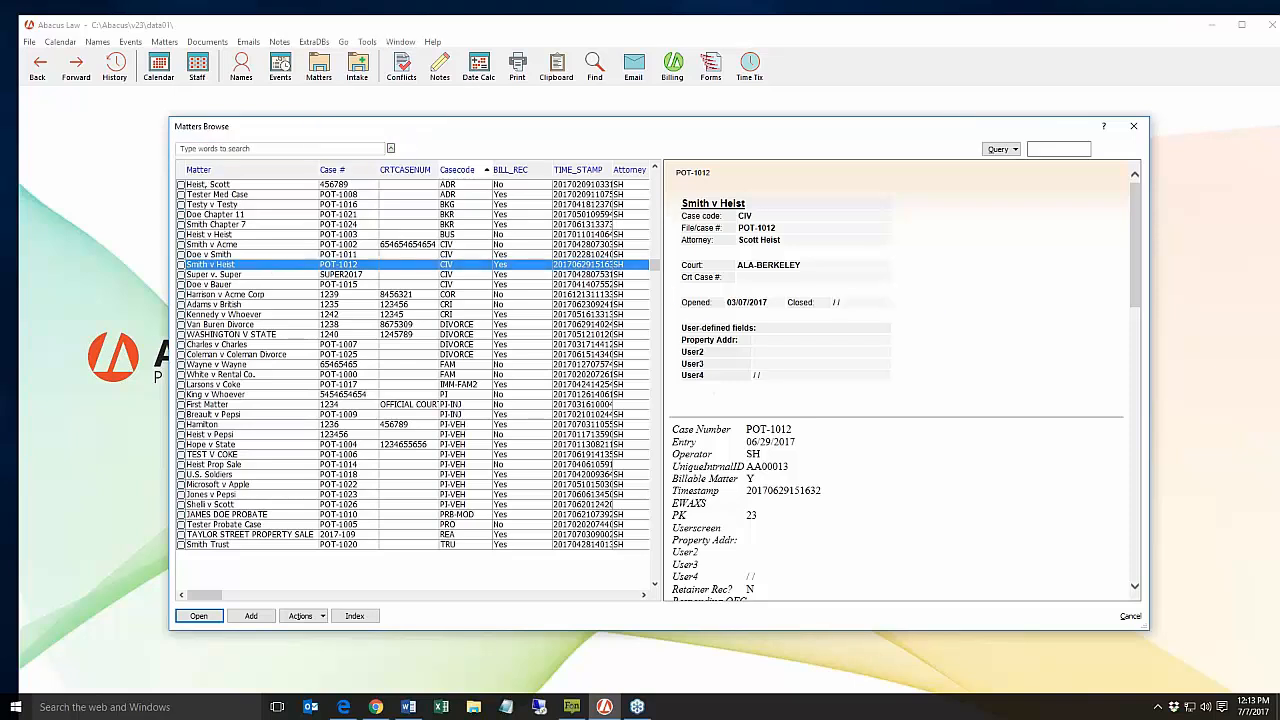
key(Return)
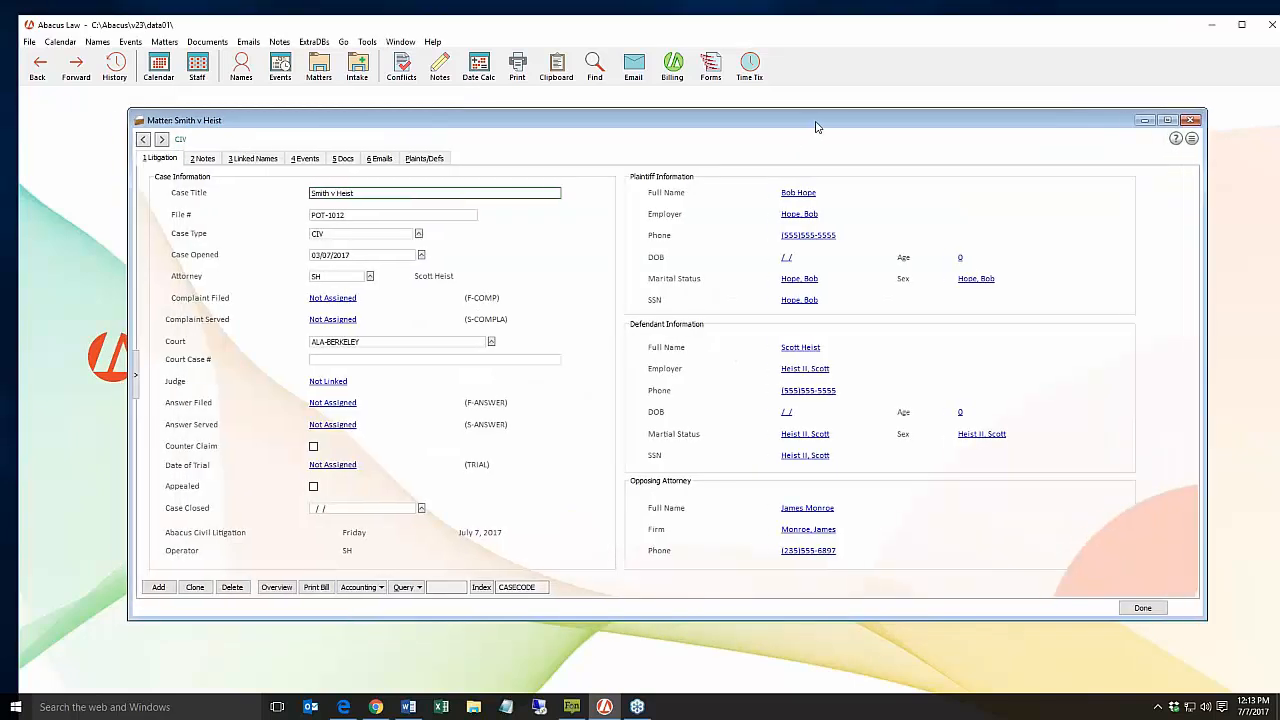
click(320, 234)
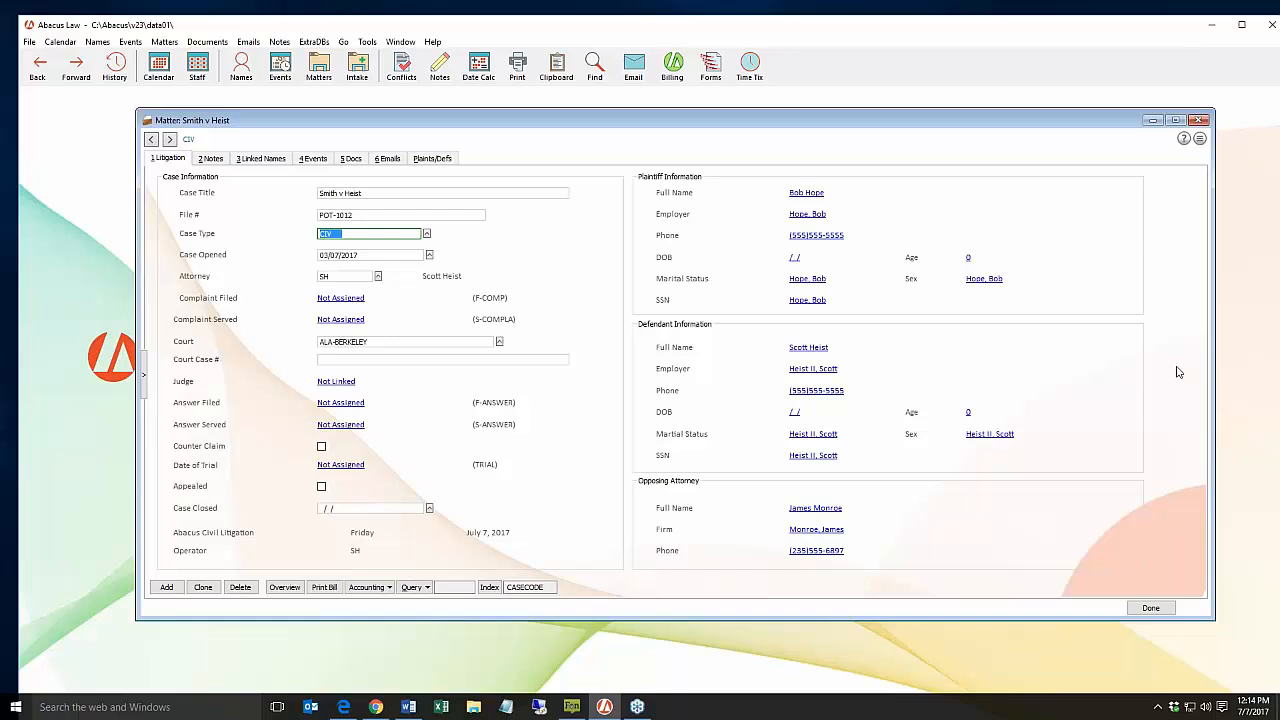
click(427, 234)
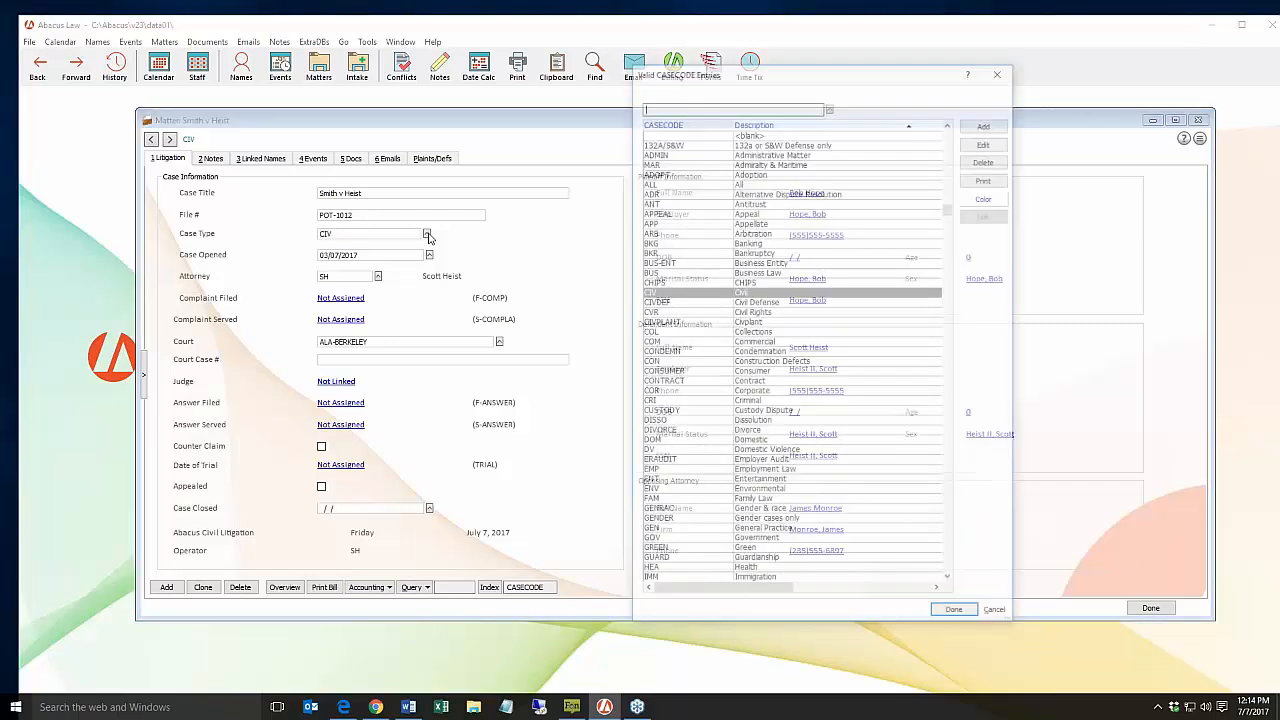
drag(805, 77, 677, 77)
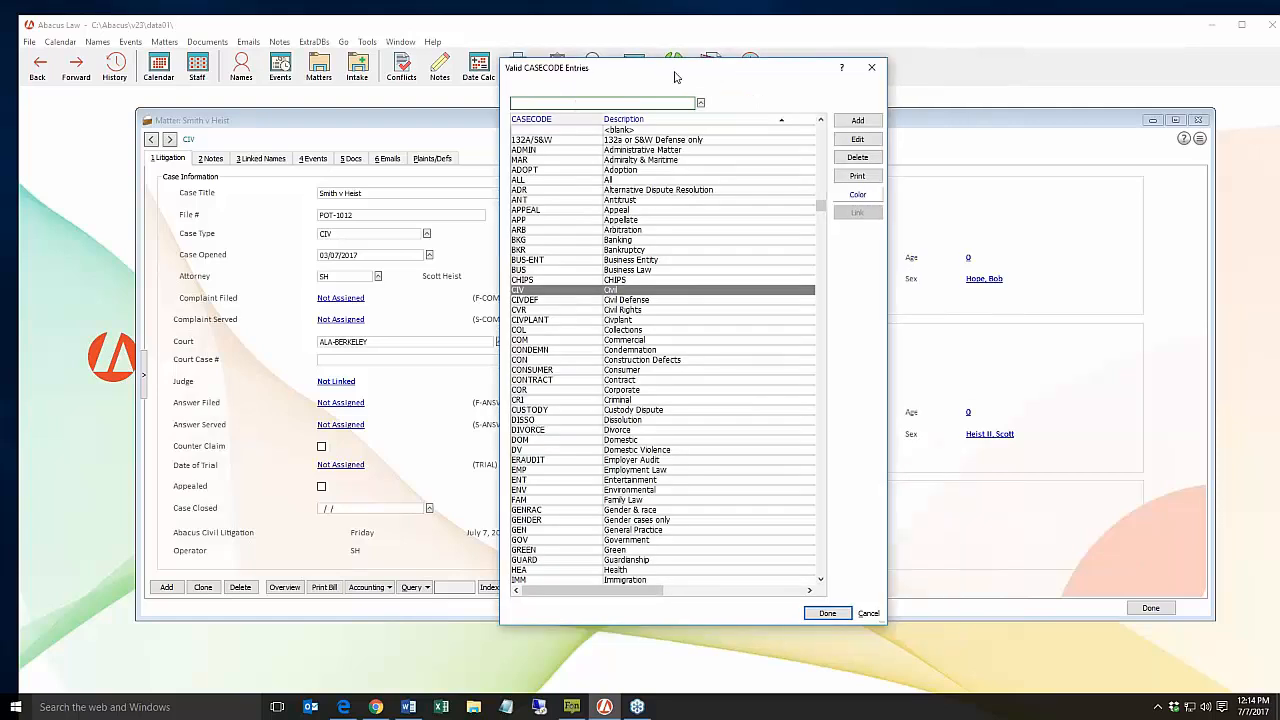
click(580, 102)
text(dv)
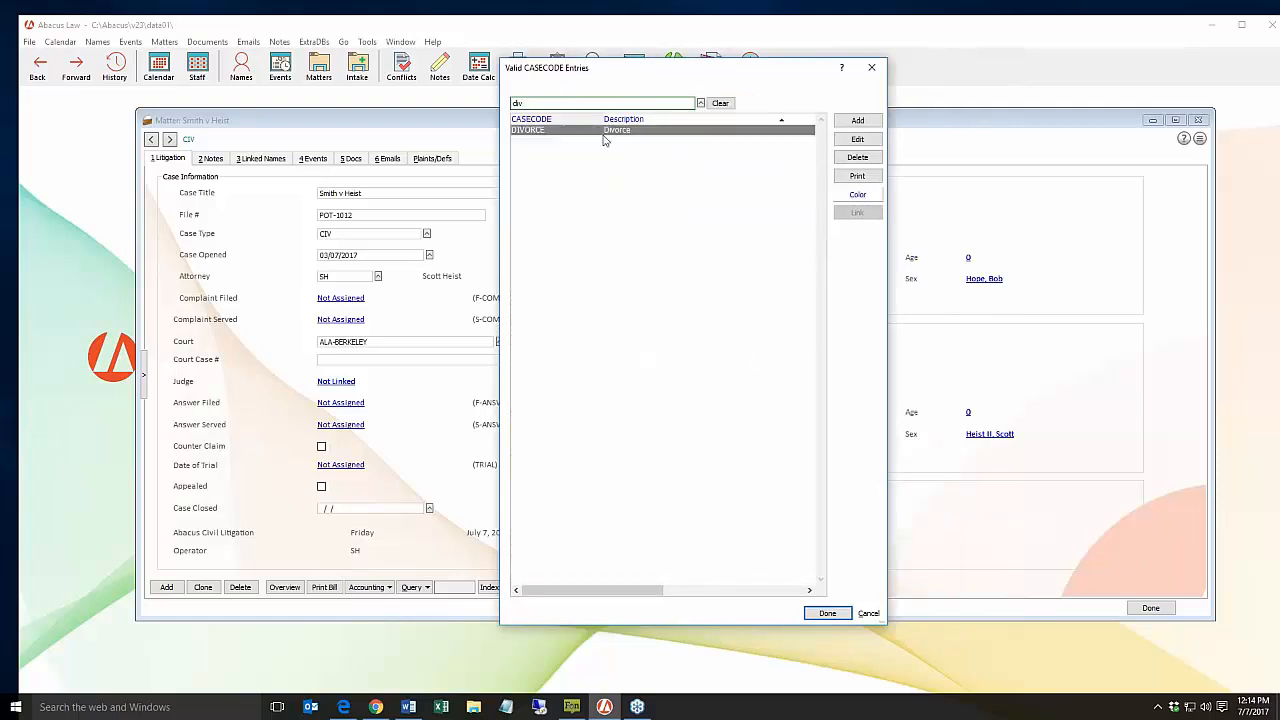
click(827, 613)
click(1153, 610)
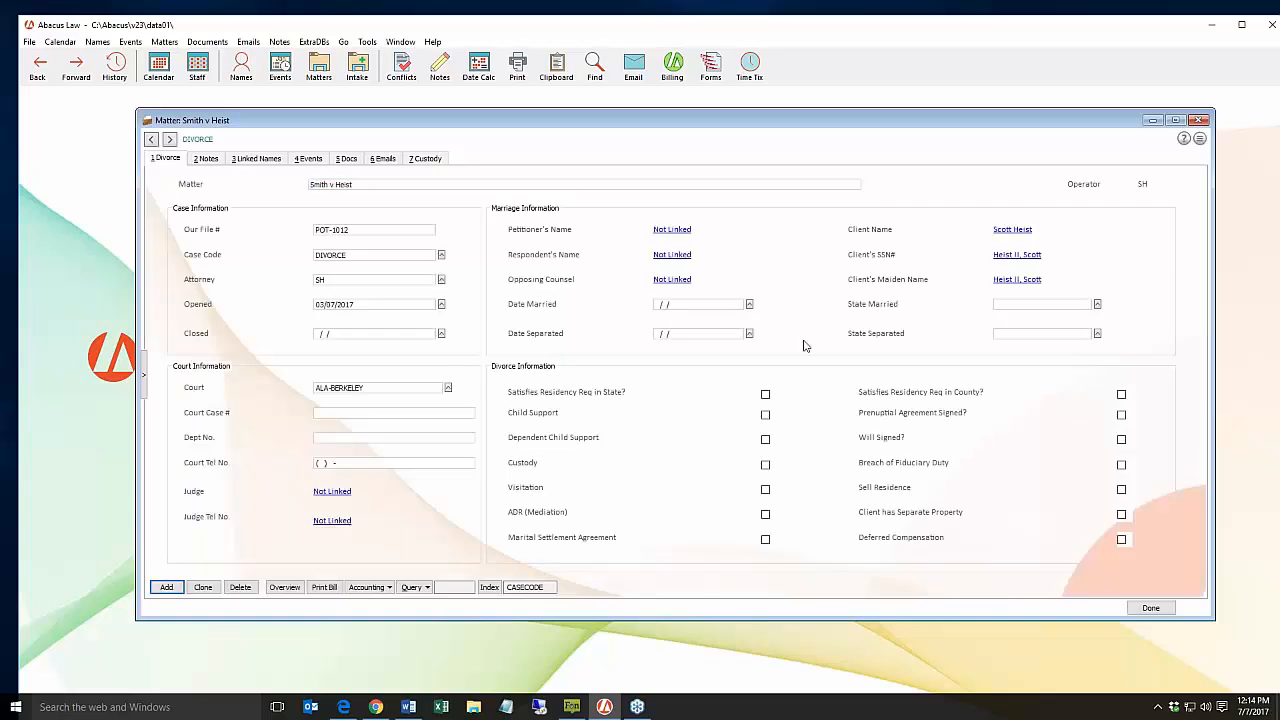
Step: Check the case code field on the matter's divorce screen and close the matter
click(344, 255)
double_click(344, 255)
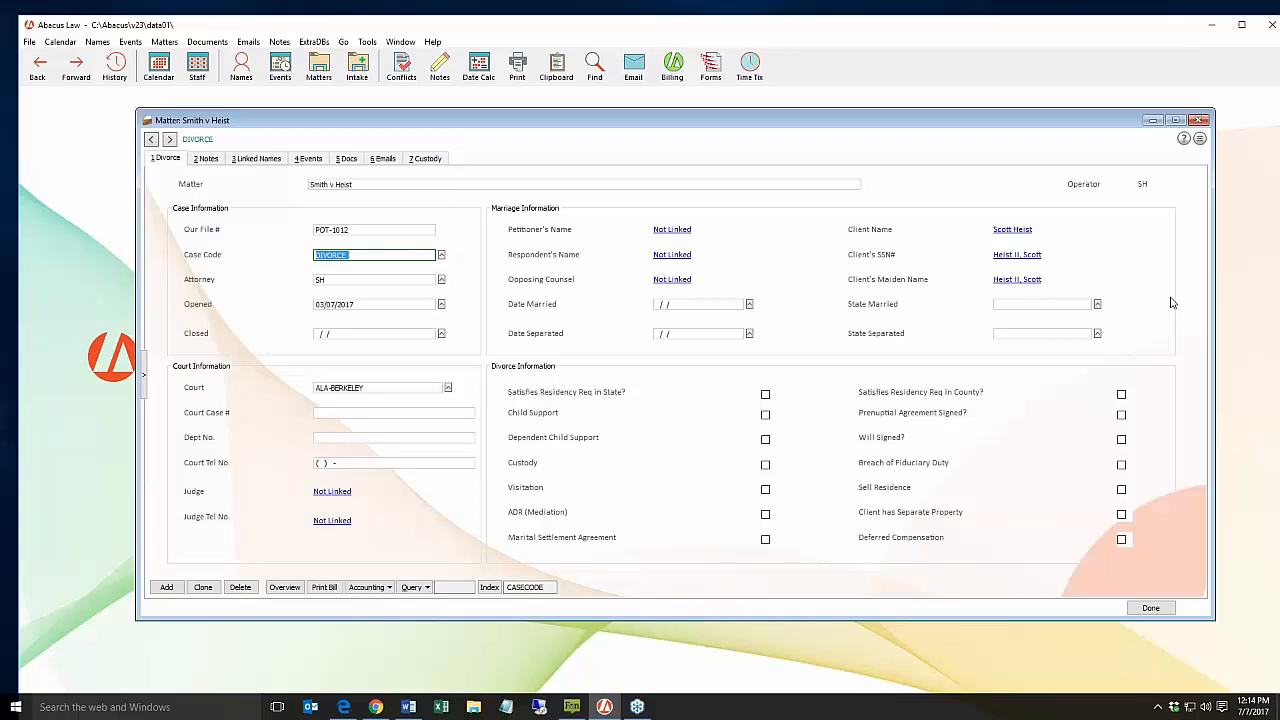
click(1204, 120)
Step: Reopen the user preferences and open the font settings for labels in the appearance options
click(30, 42)
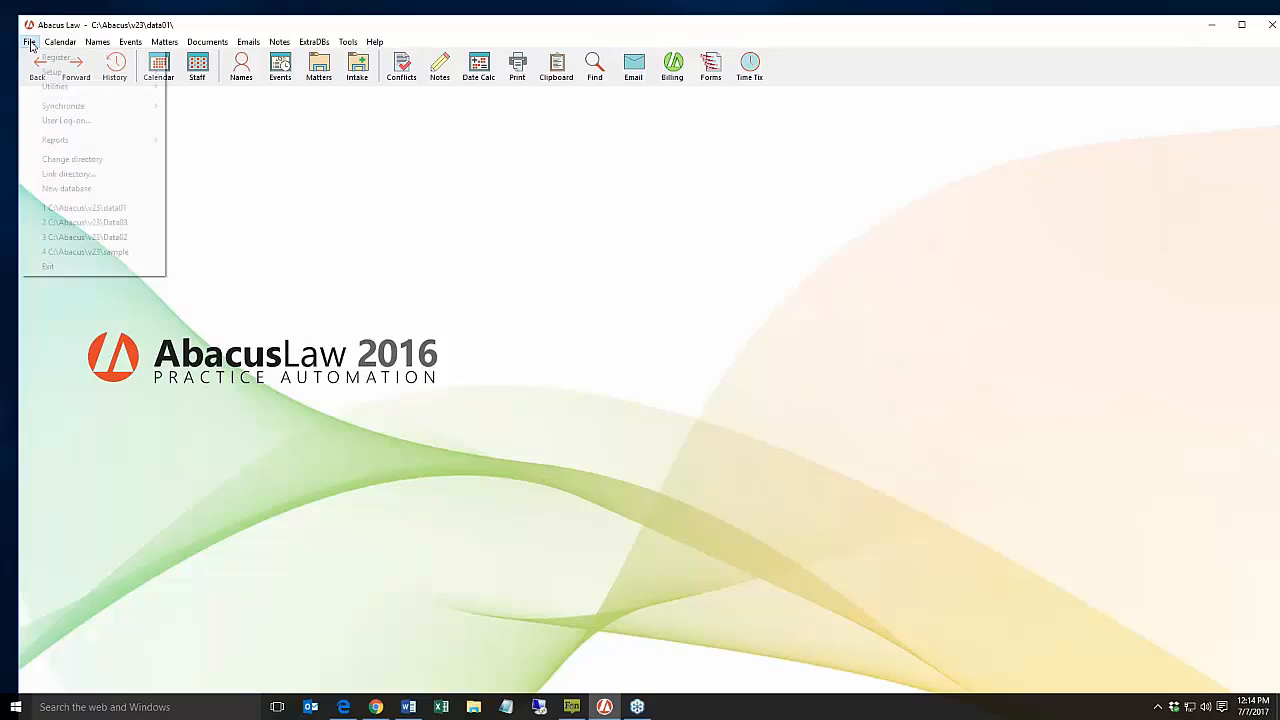
mouse_move(55, 72)
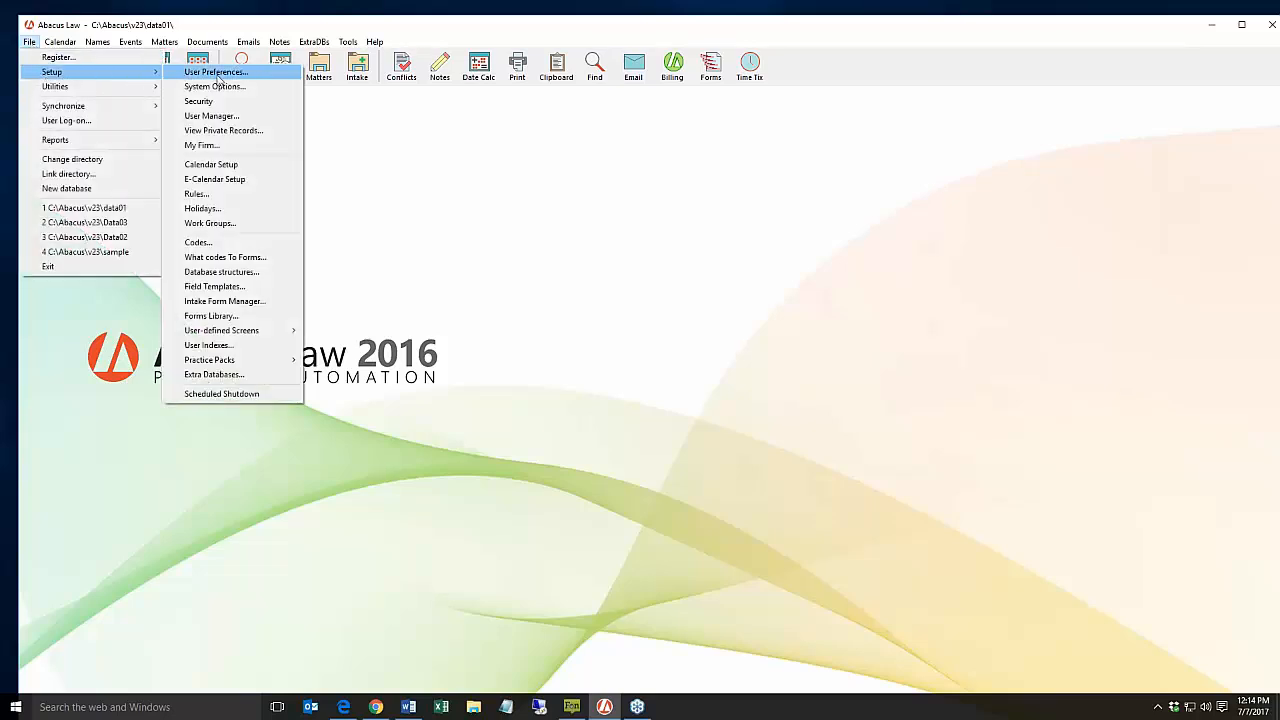
click(265, 78)
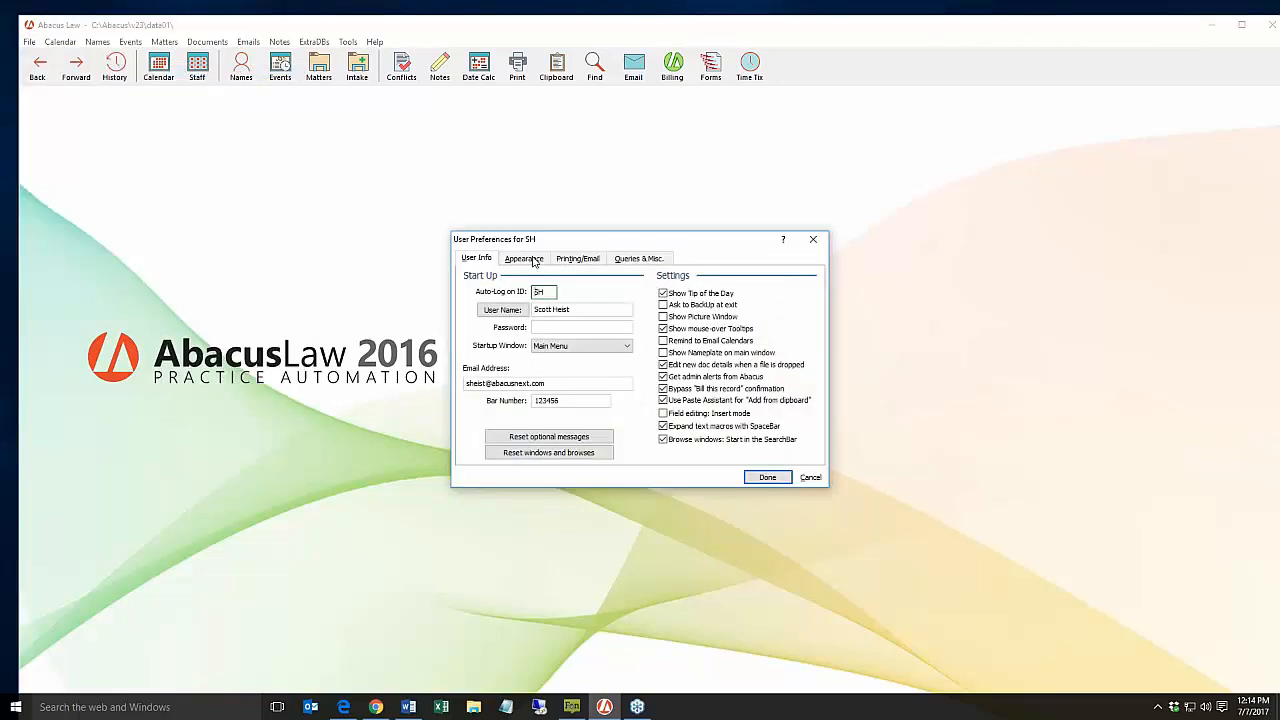
click(535, 262)
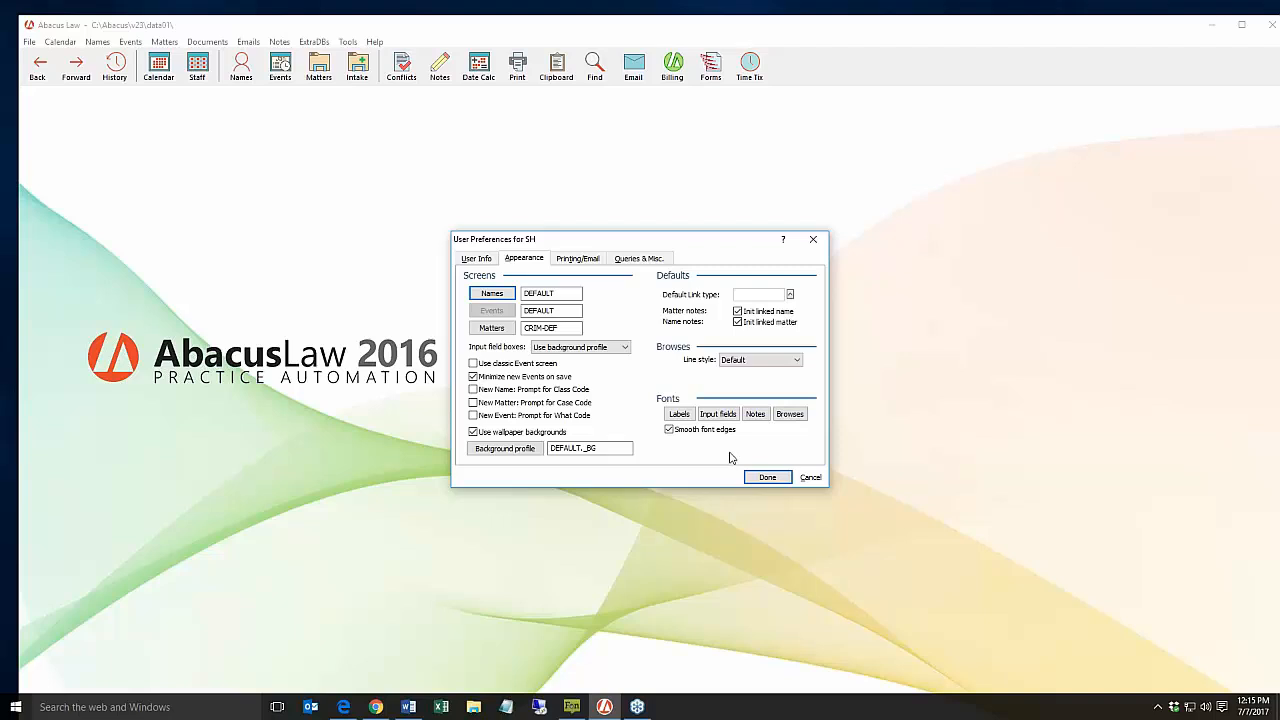
click(680, 418)
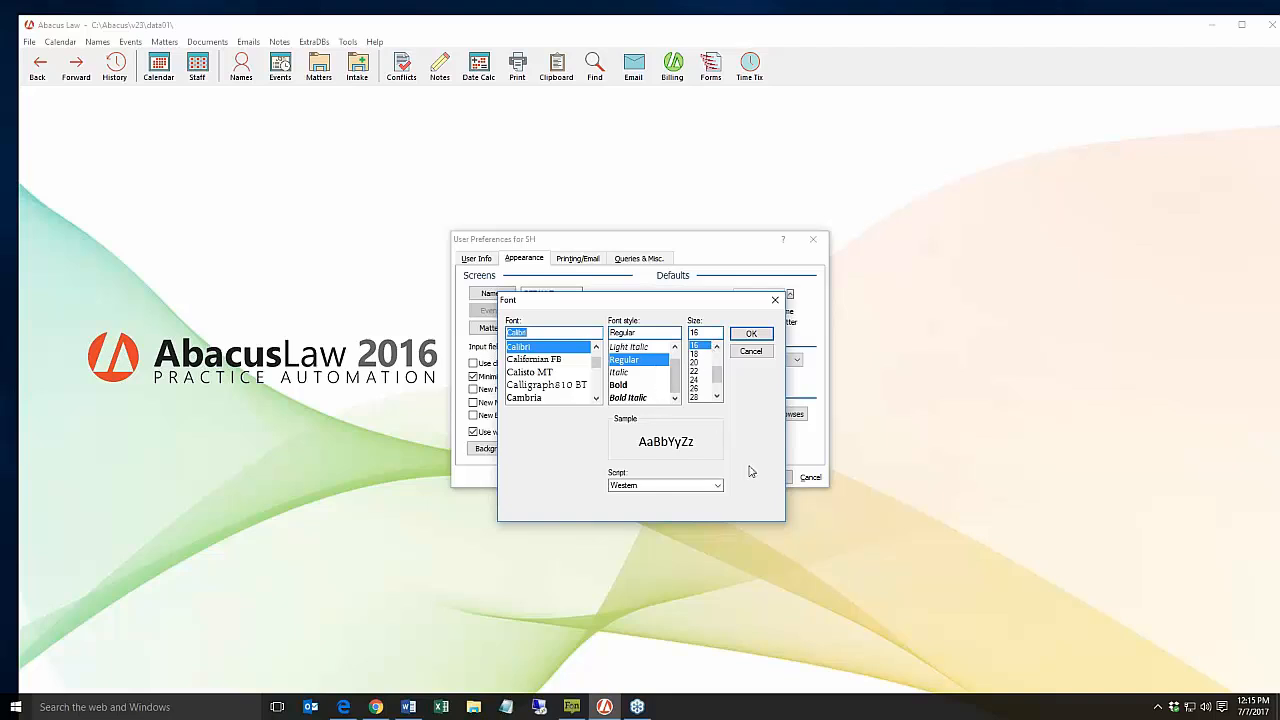
Step: Try Calligraph810 BT, Cambria and Calisto MT as the label font, and return to Calibri
click(546, 386)
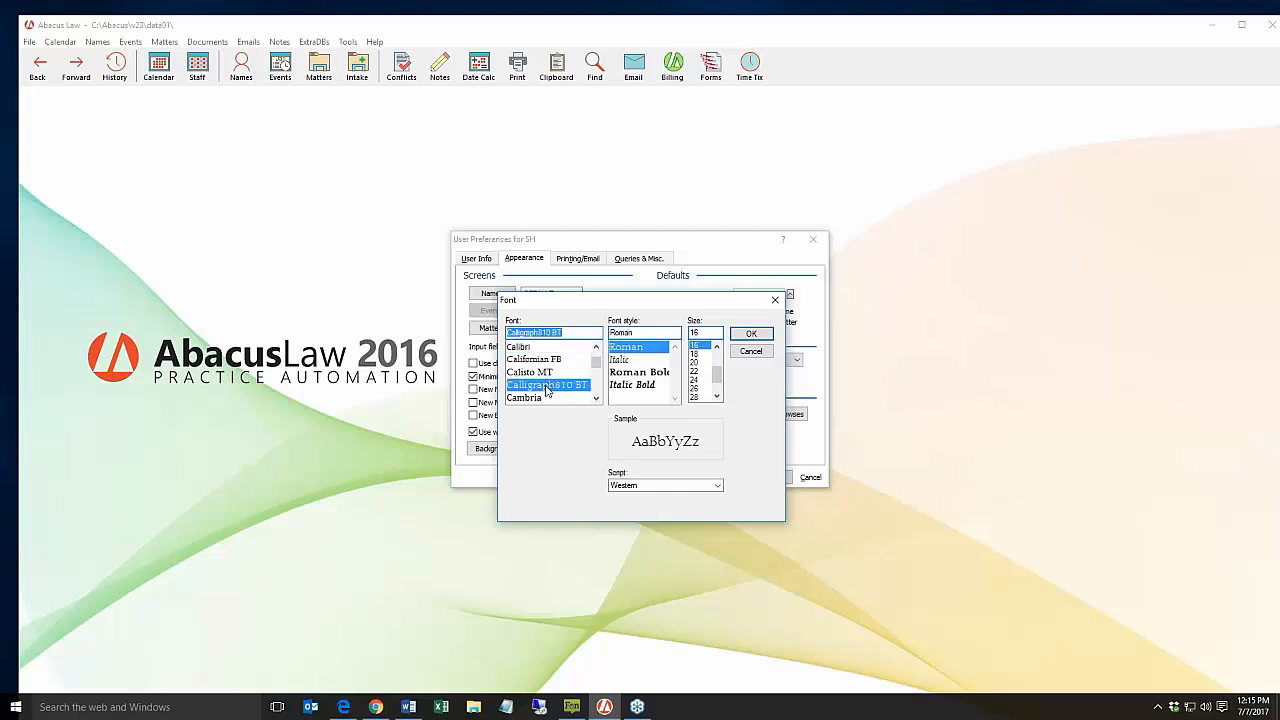
click(541, 398)
click(545, 372)
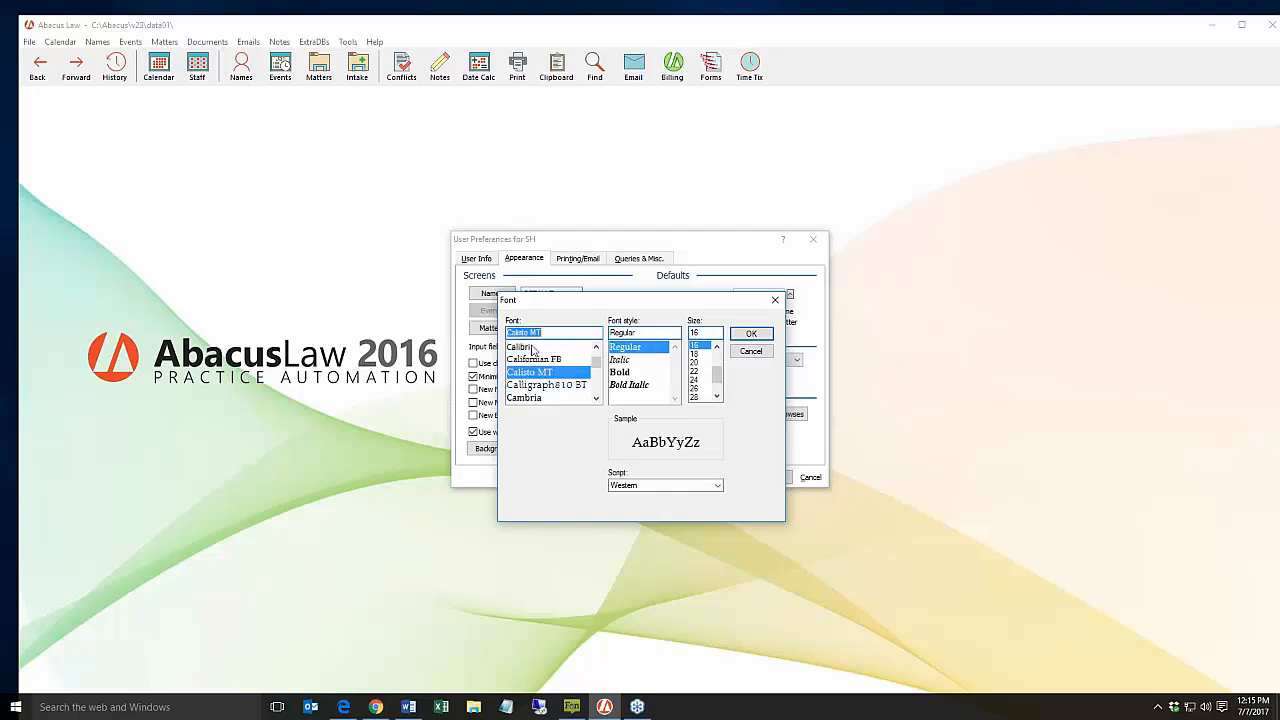
click(536, 348)
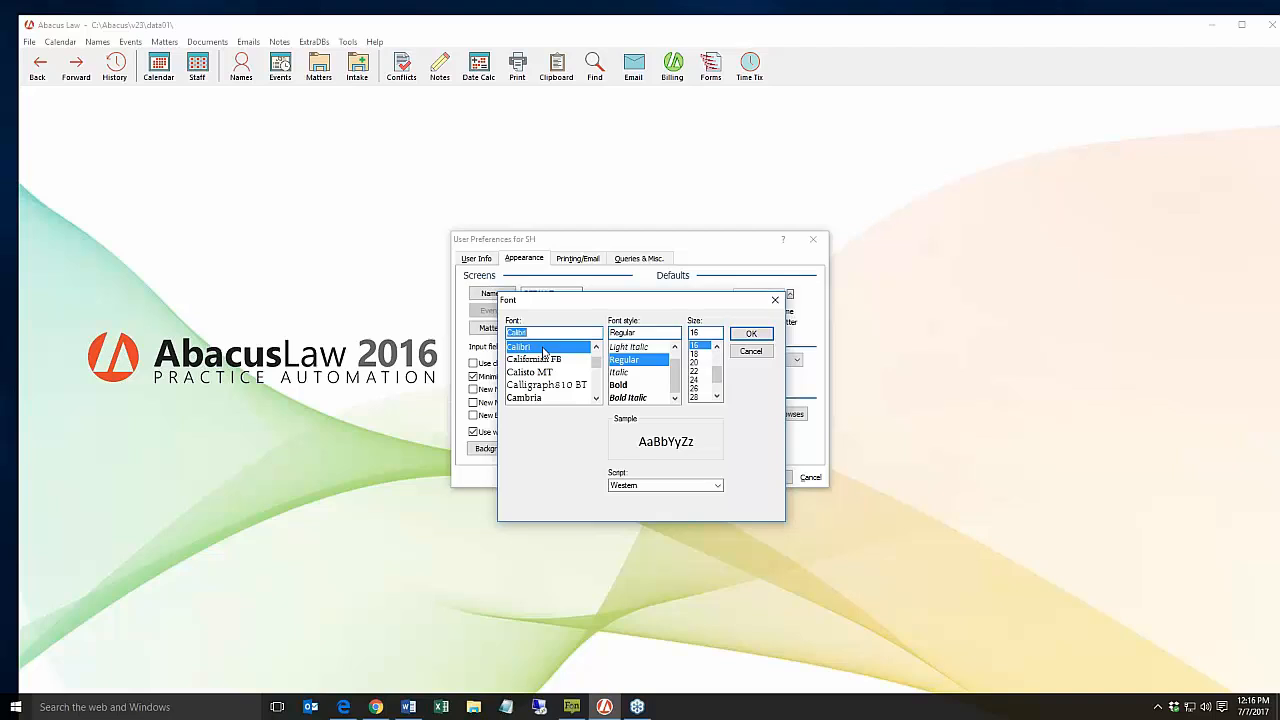
Step: Try the Bold and Italic styles for the Calibri label font, and apply Regular at size 16
click(642, 386)
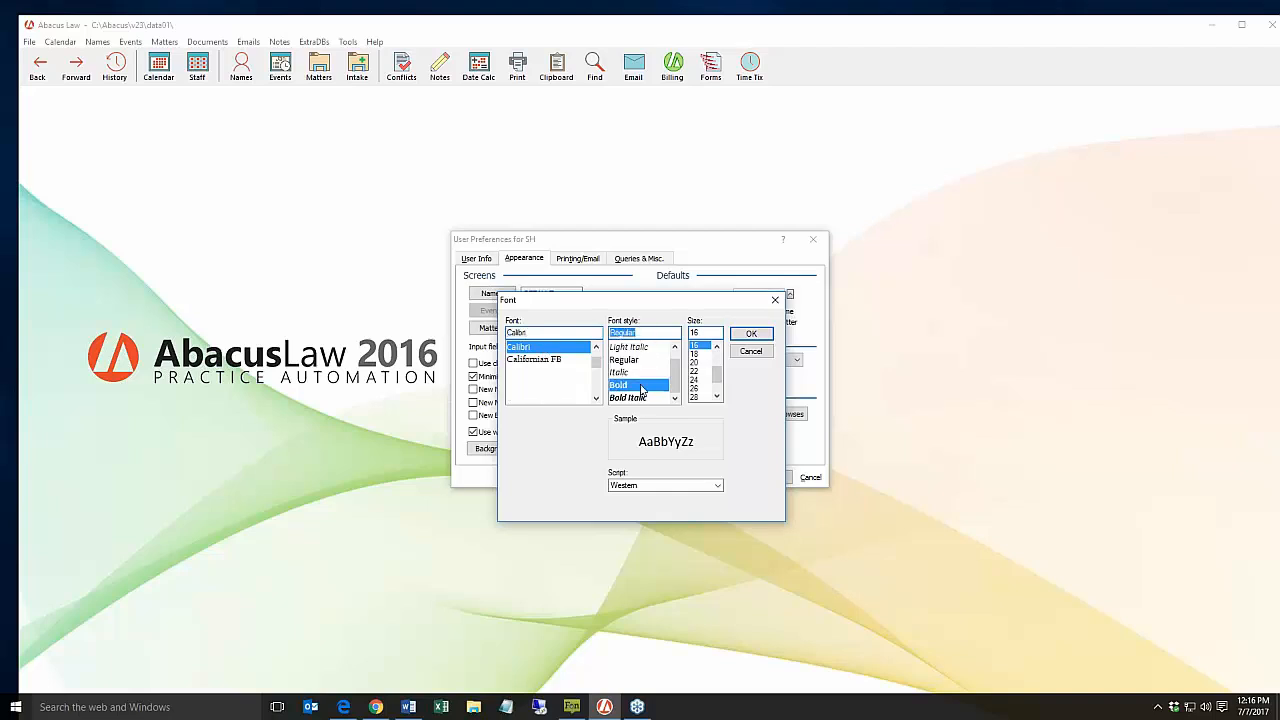
click(640, 375)
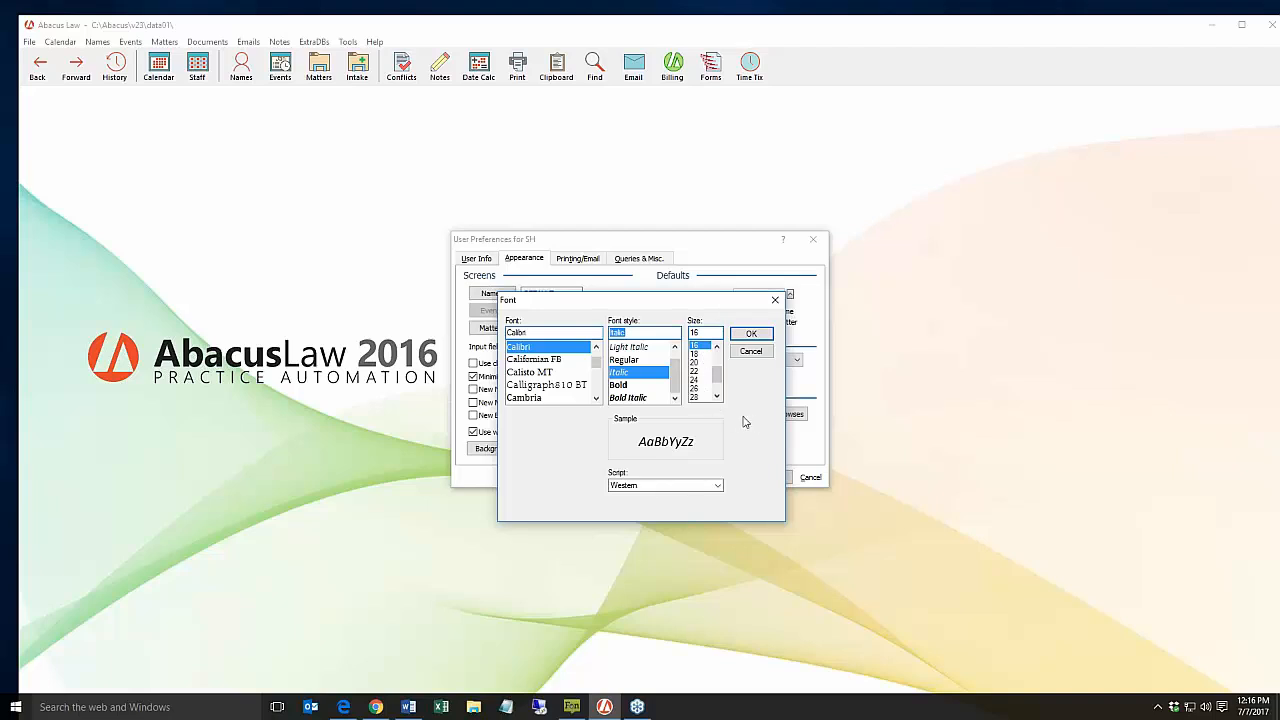
click(700, 346)
click(625, 359)
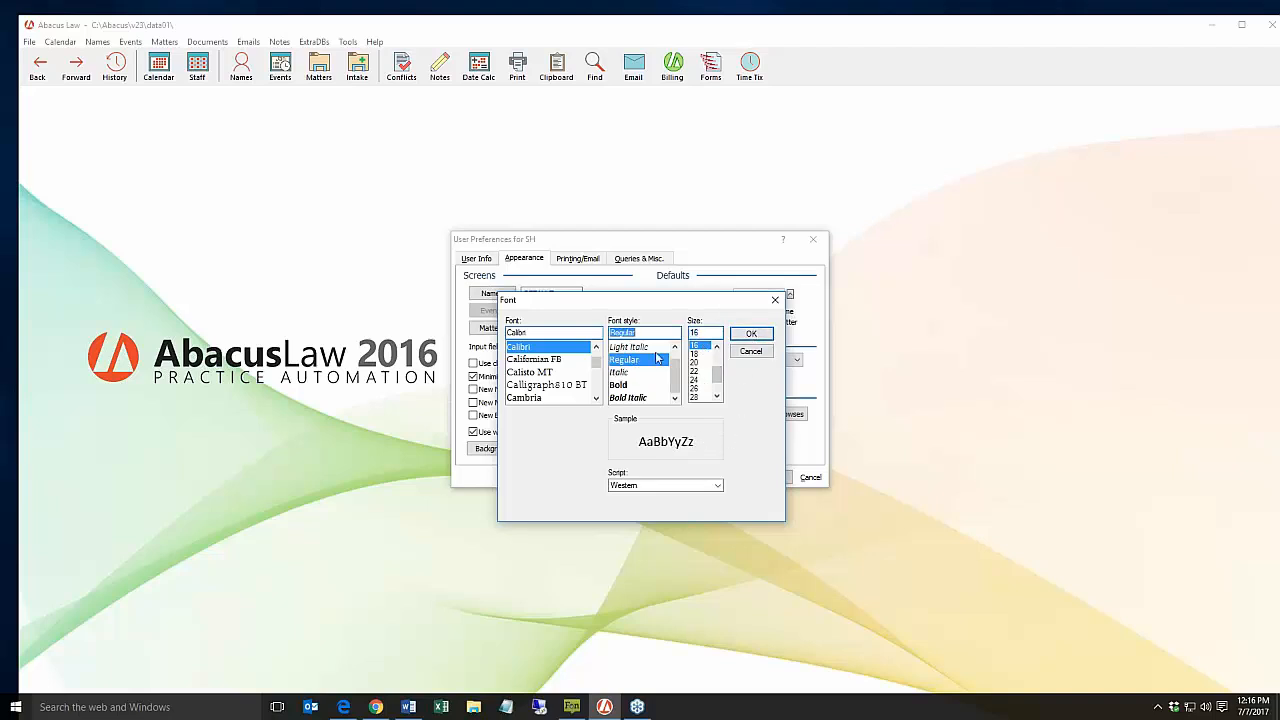
click(745, 336)
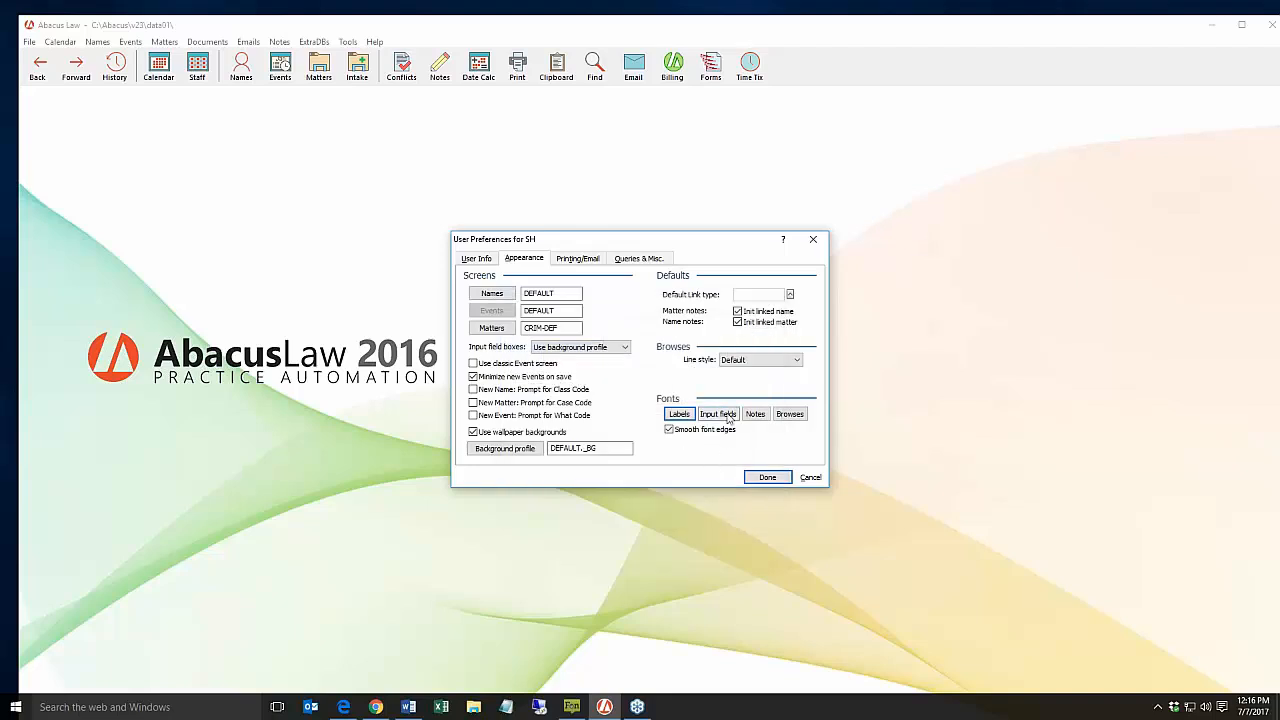
Step: Open the font settings for input fields, notes and browses in turn, leave each without choosing a font, and clear the notes and browses settings
click(717, 415)
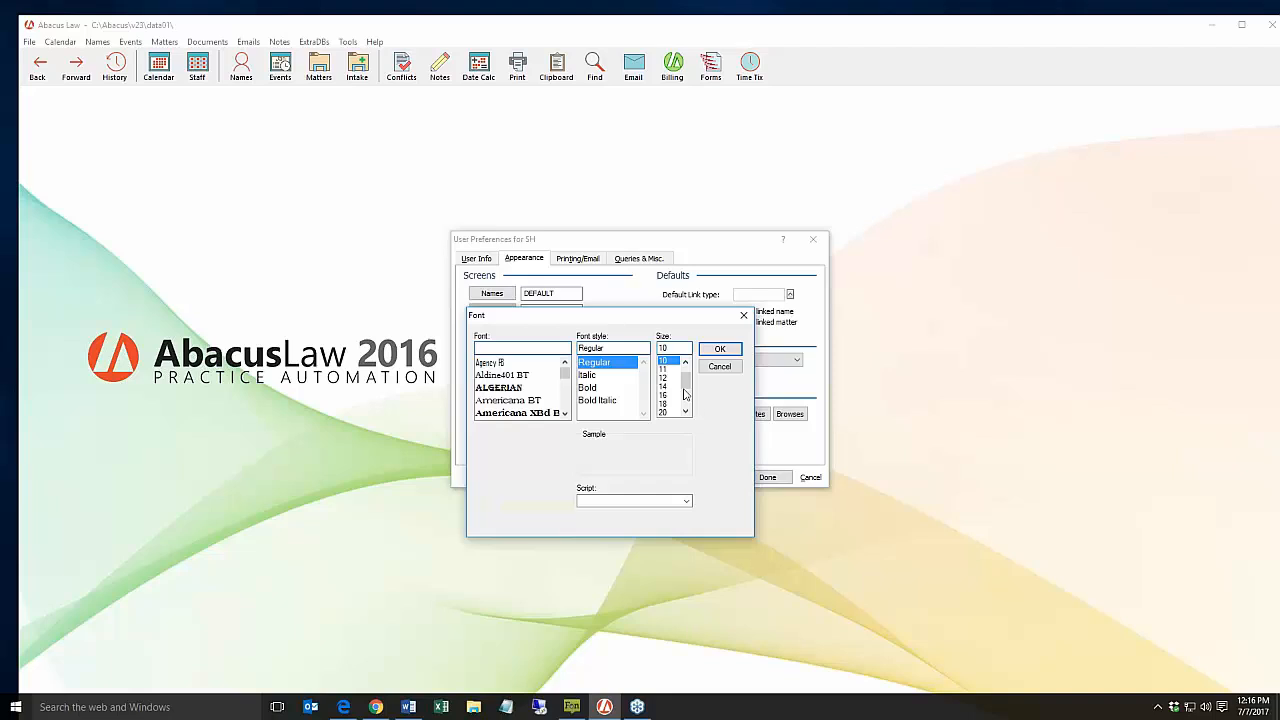
click(741, 311)
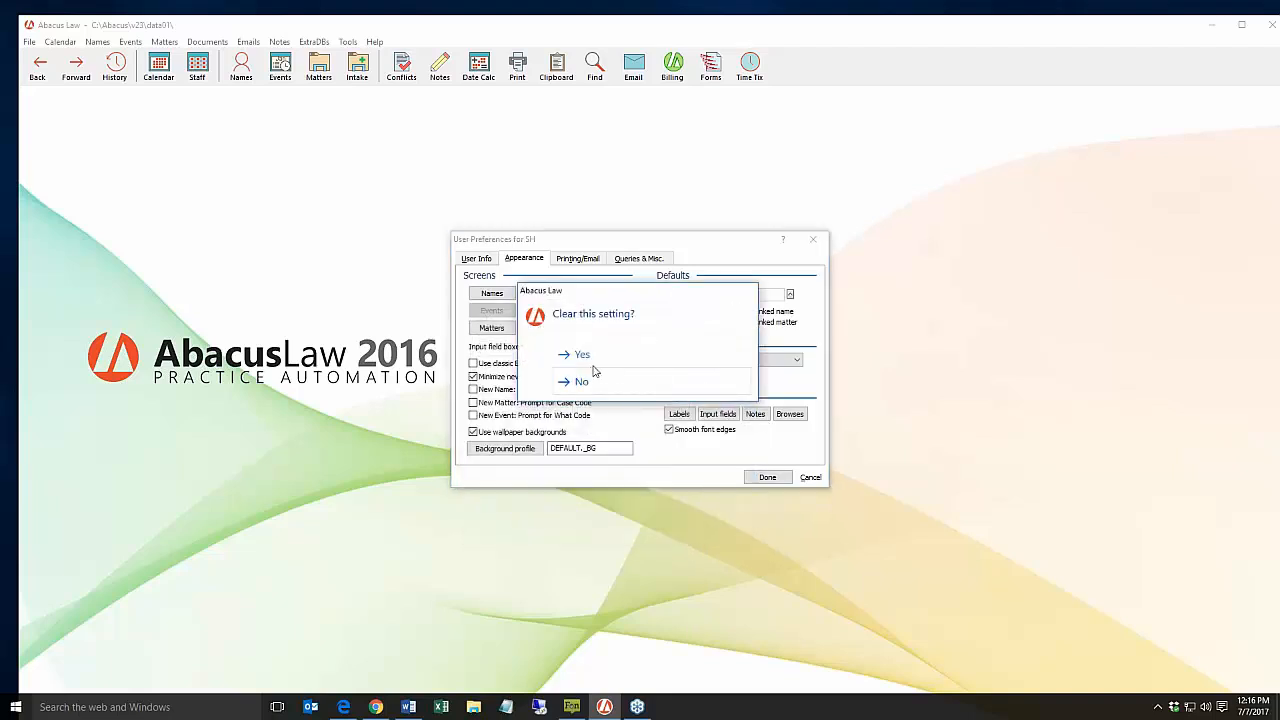
click(593, 372)
click(754, 415)
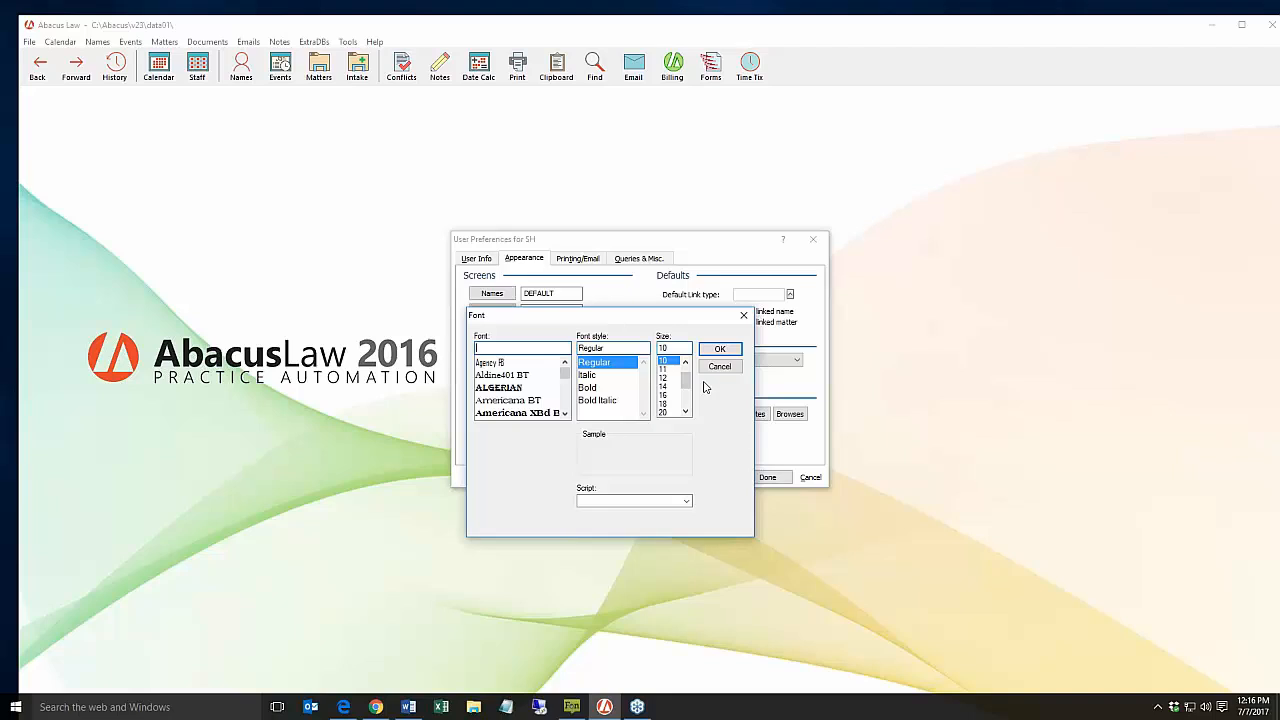
click(743, 317)
click(597, 352)
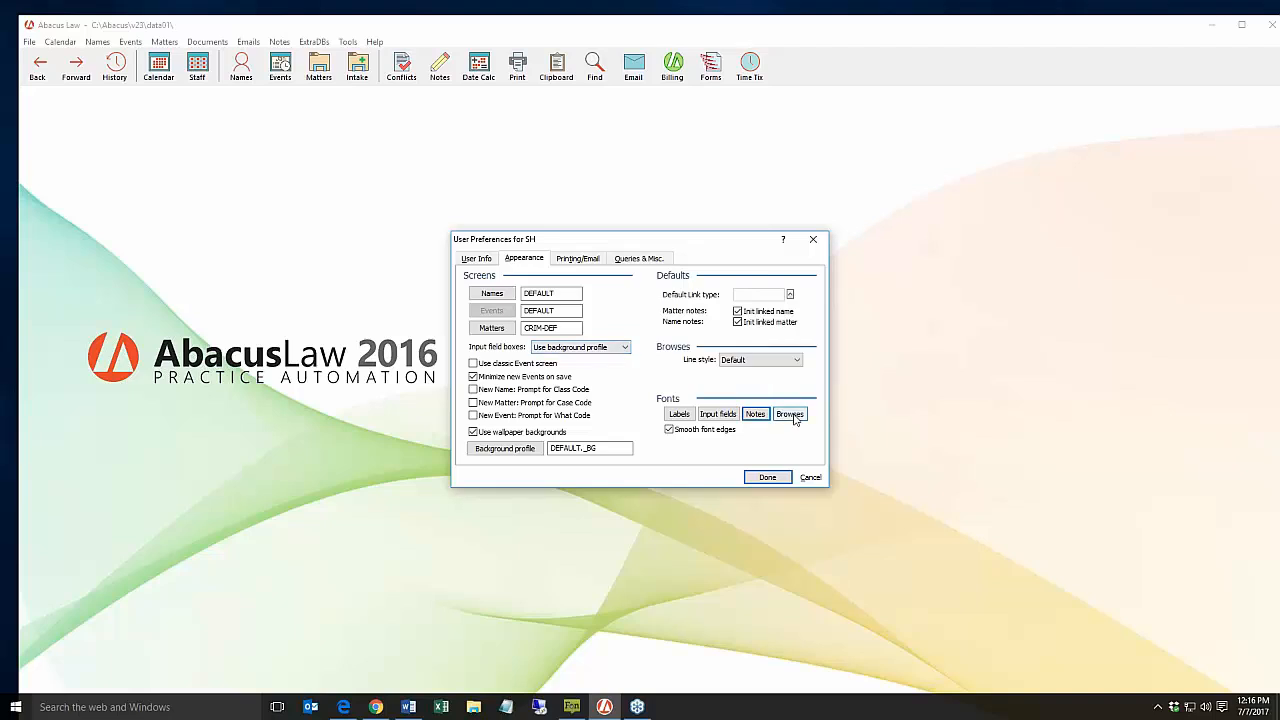
click(790, 415)
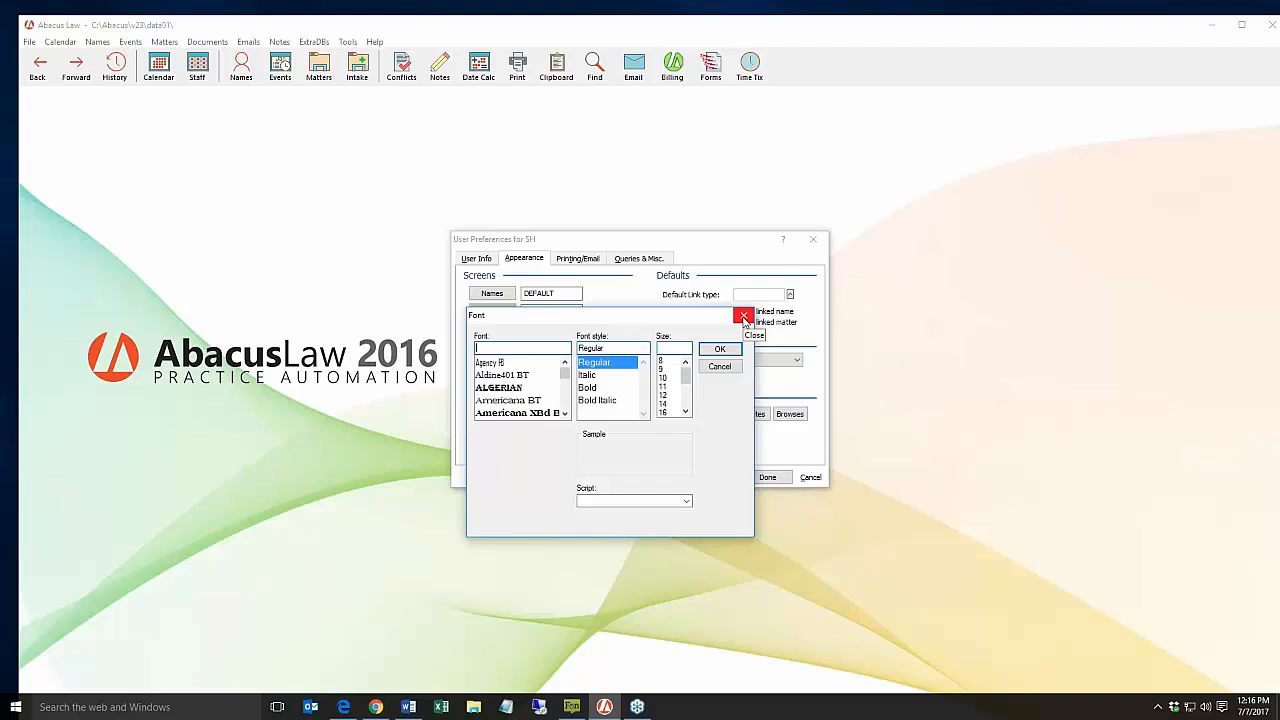
click(744, 317)
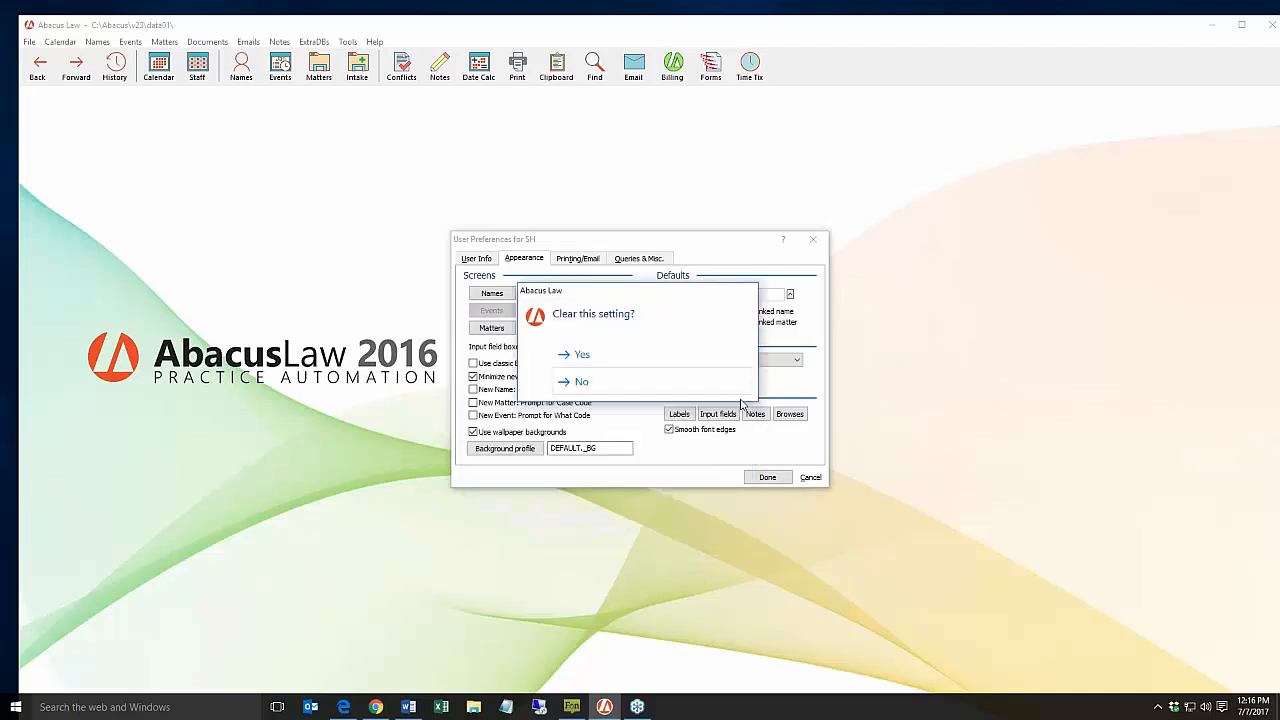
click(575, 354)
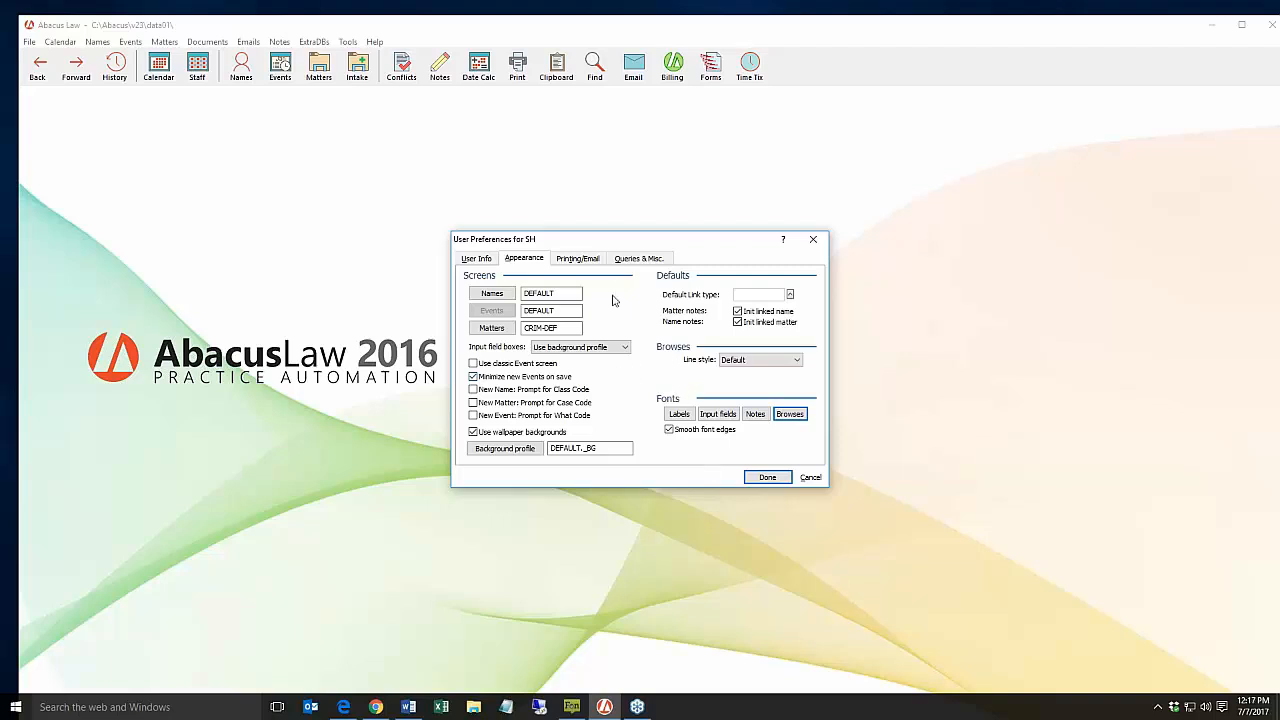
Step: In the printing preferences, check the printer choices for labels and set the reports printer to Microsoft XPS Document Writer
click(584, 262)
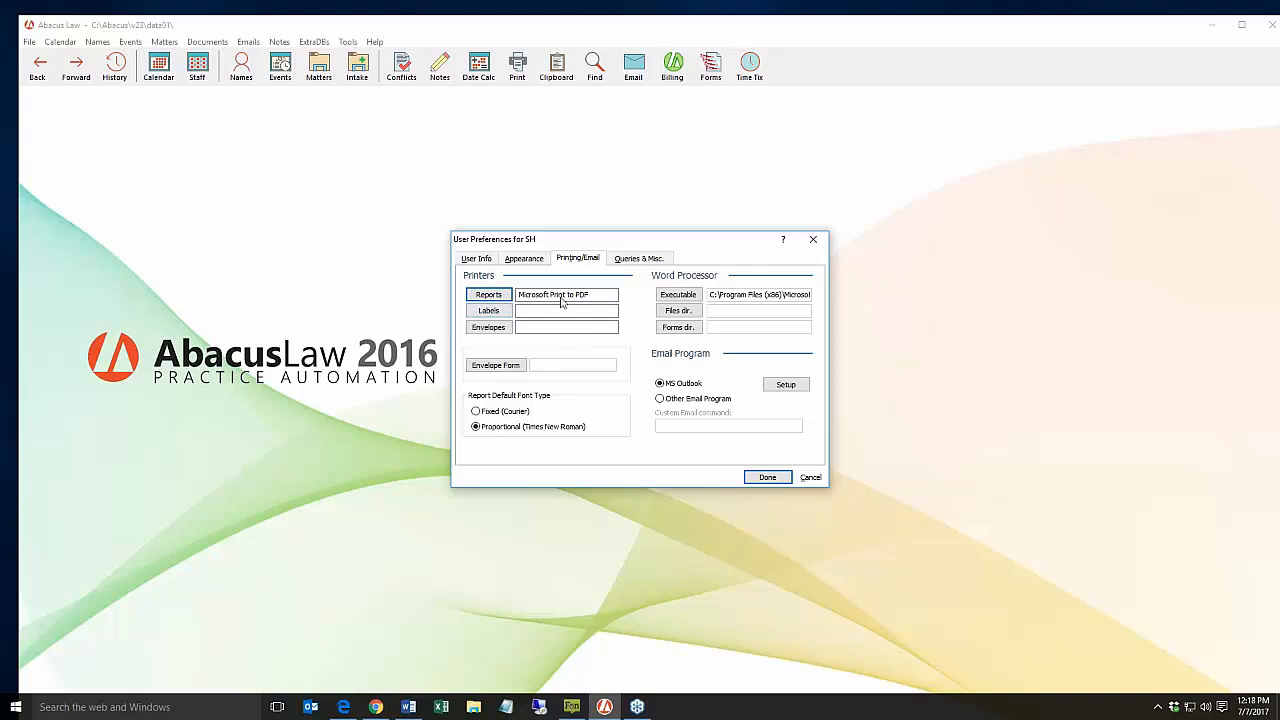
click(506, 316)
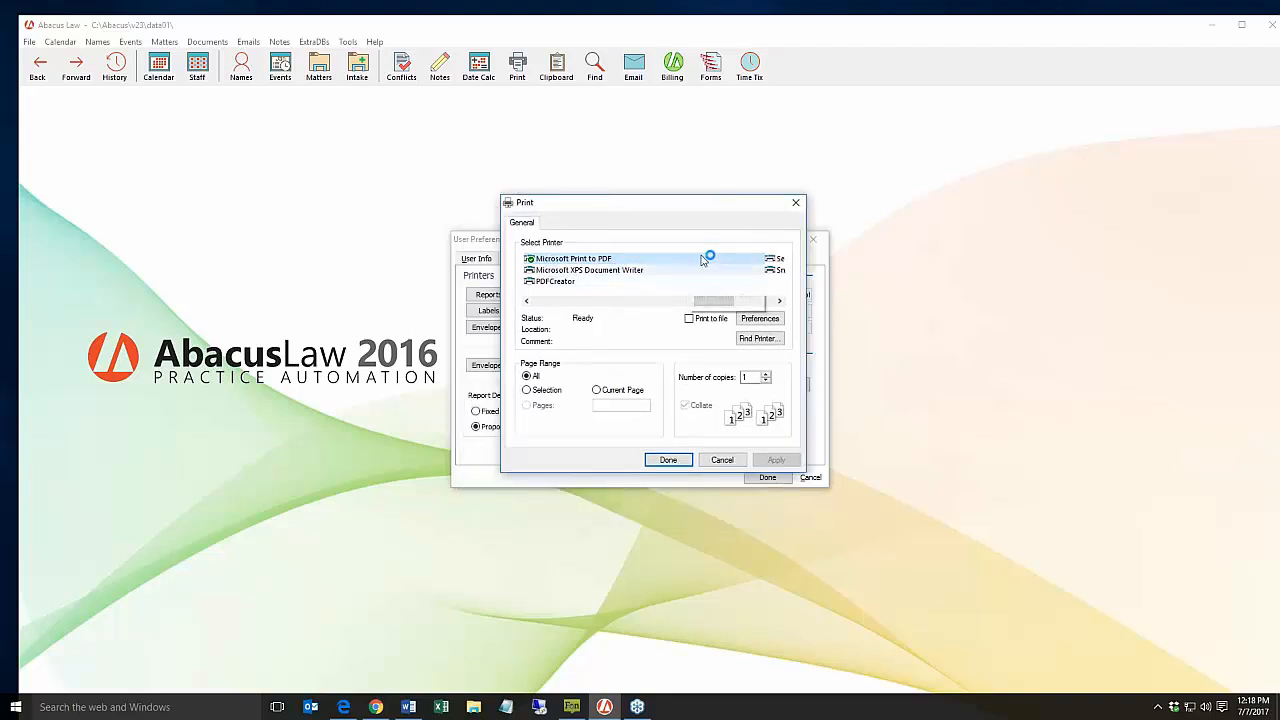
click(796, 209)
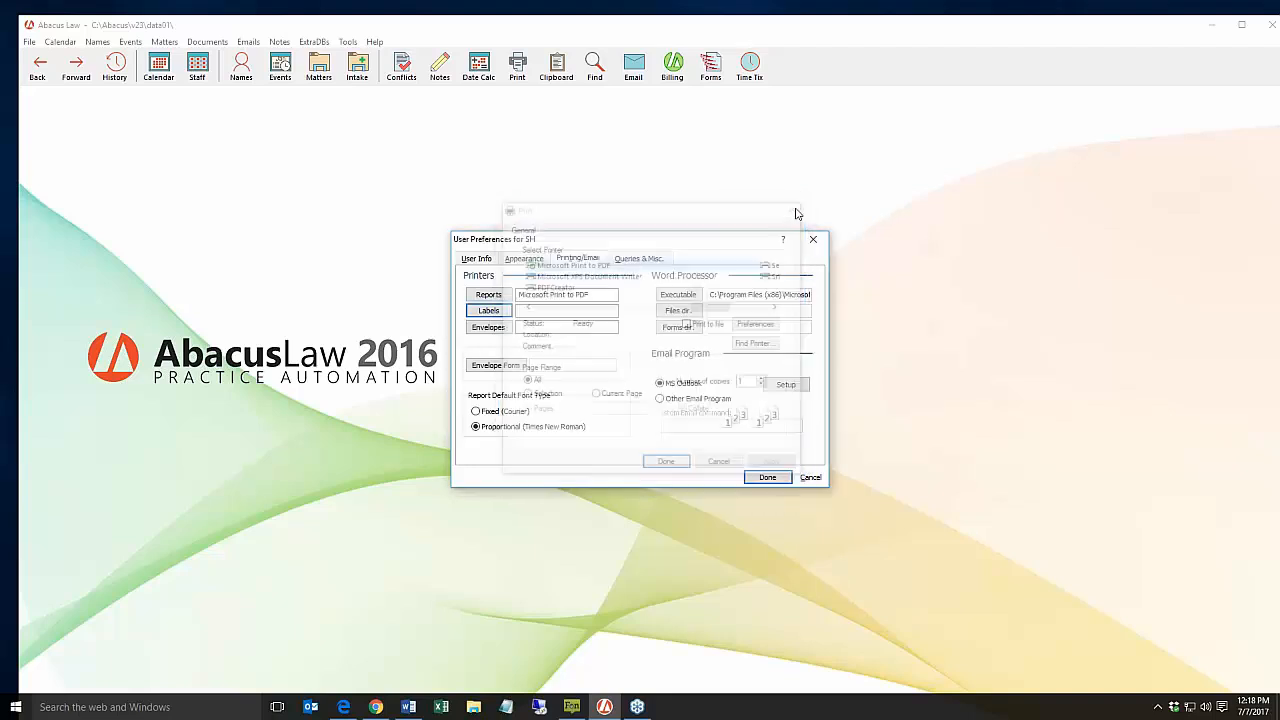
click(502, 299)
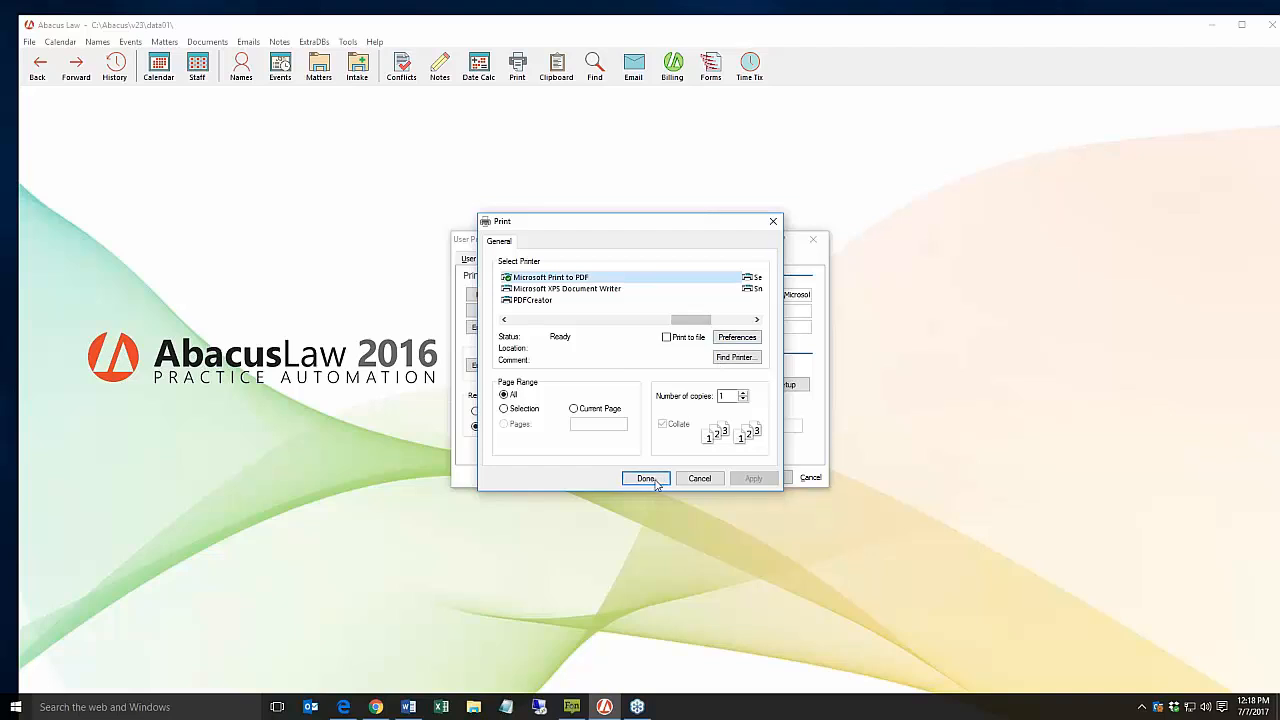
click(592, 289)
click(652, 480)
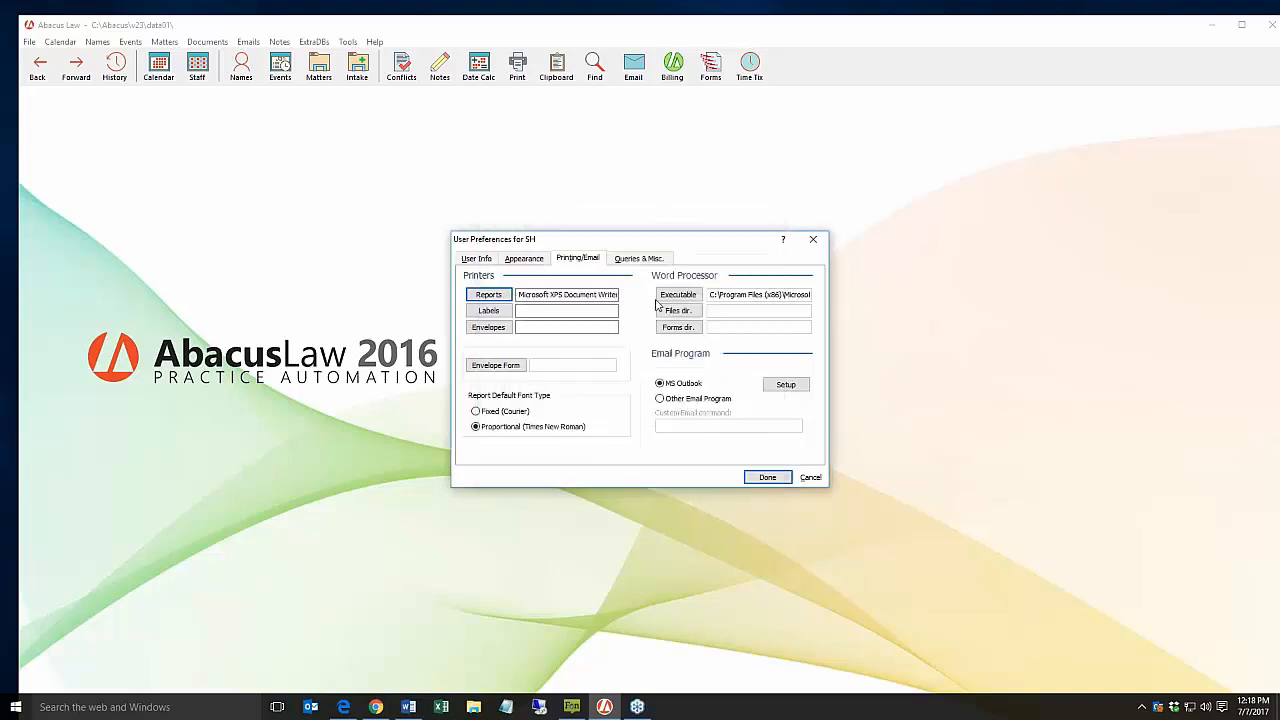
Step: Set the envelopes printer to Microsoft XPS Document Writer after checking its layout preferences
click(503, 330)
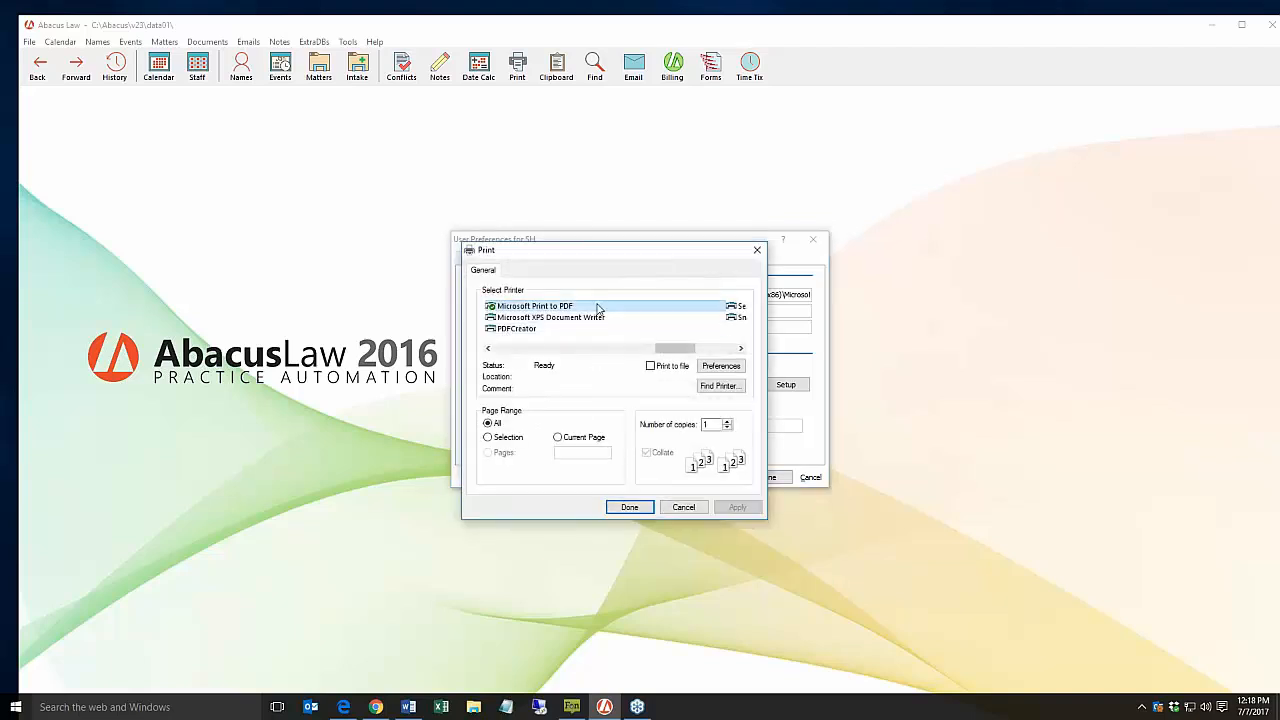
click(600, 318)
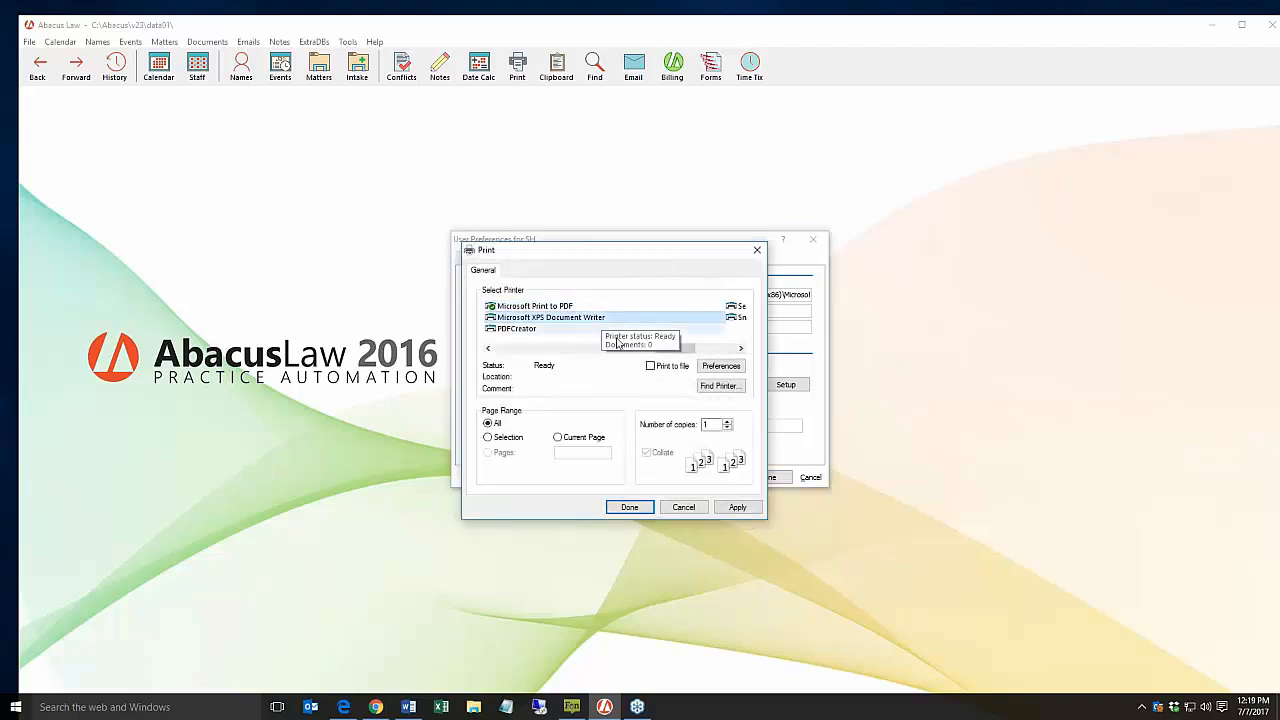
click(732, 368)
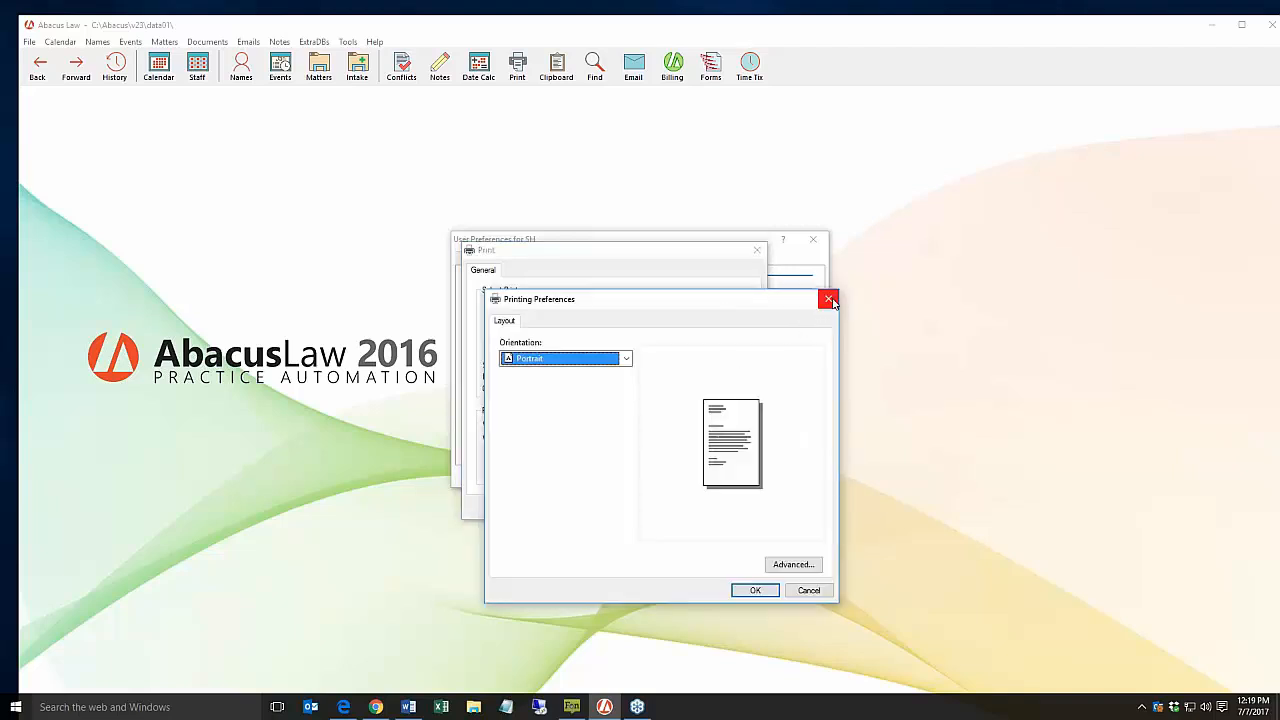
click(829, 301)
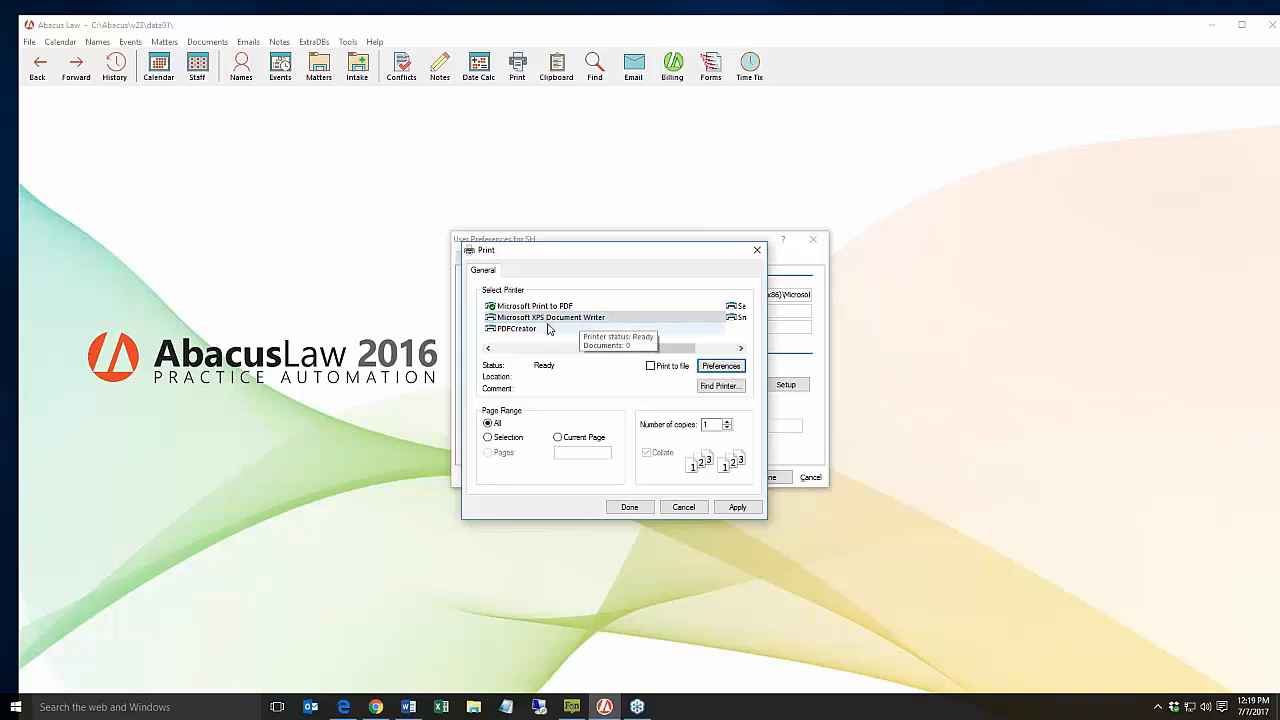
click(550, 318)
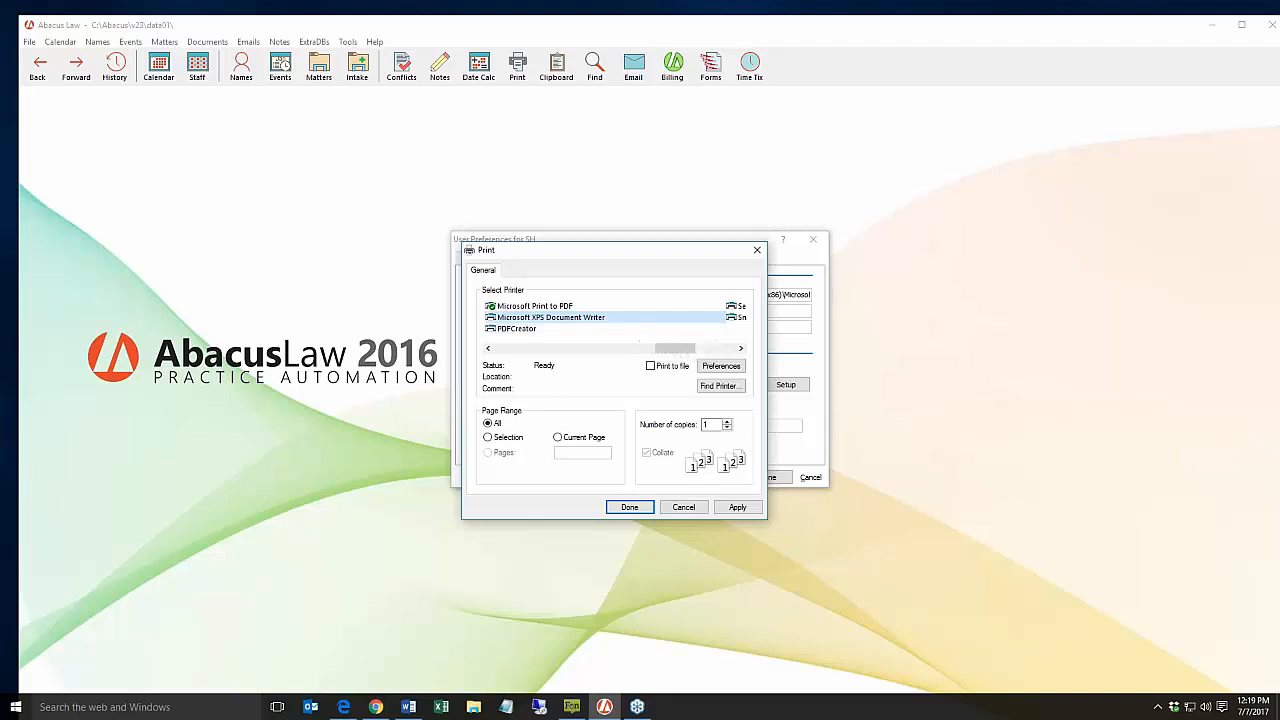
click(631, 509)
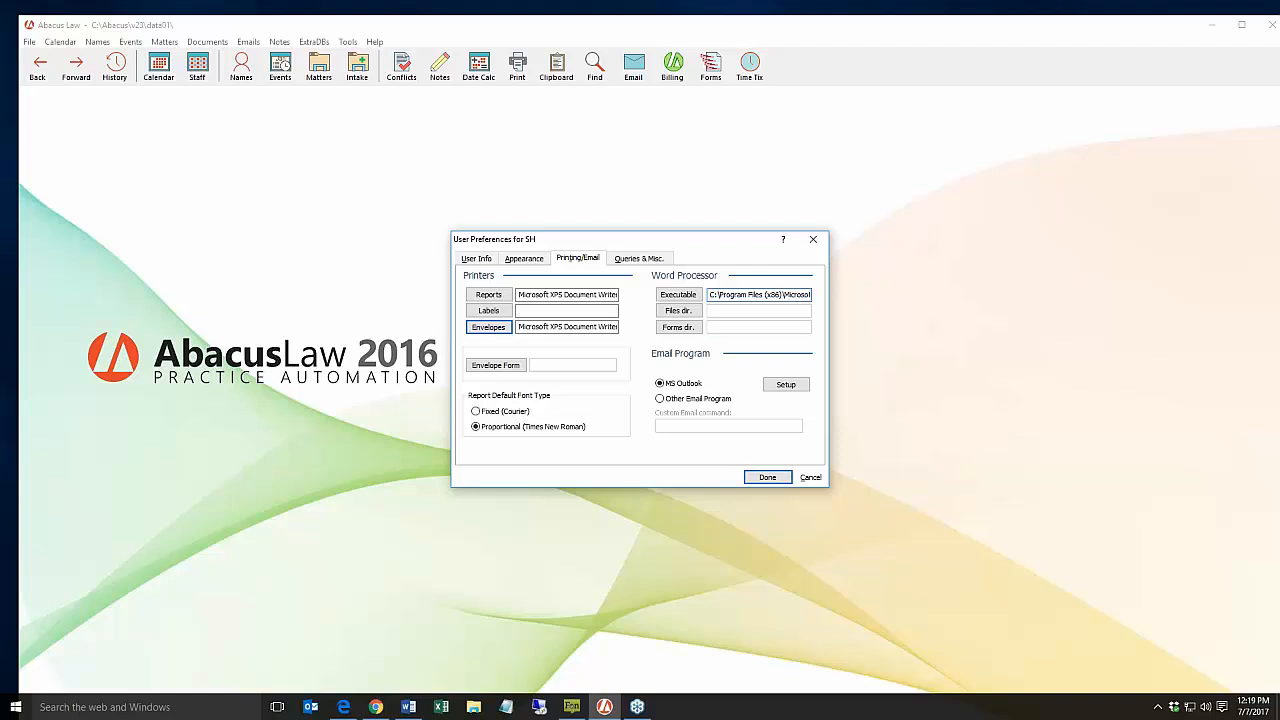
Step: Return to the user info preferences and review the auto log-on ID, password and startup window choices
click(777, 314)
click(480, 259)
drag(730, 242, 733, 233)
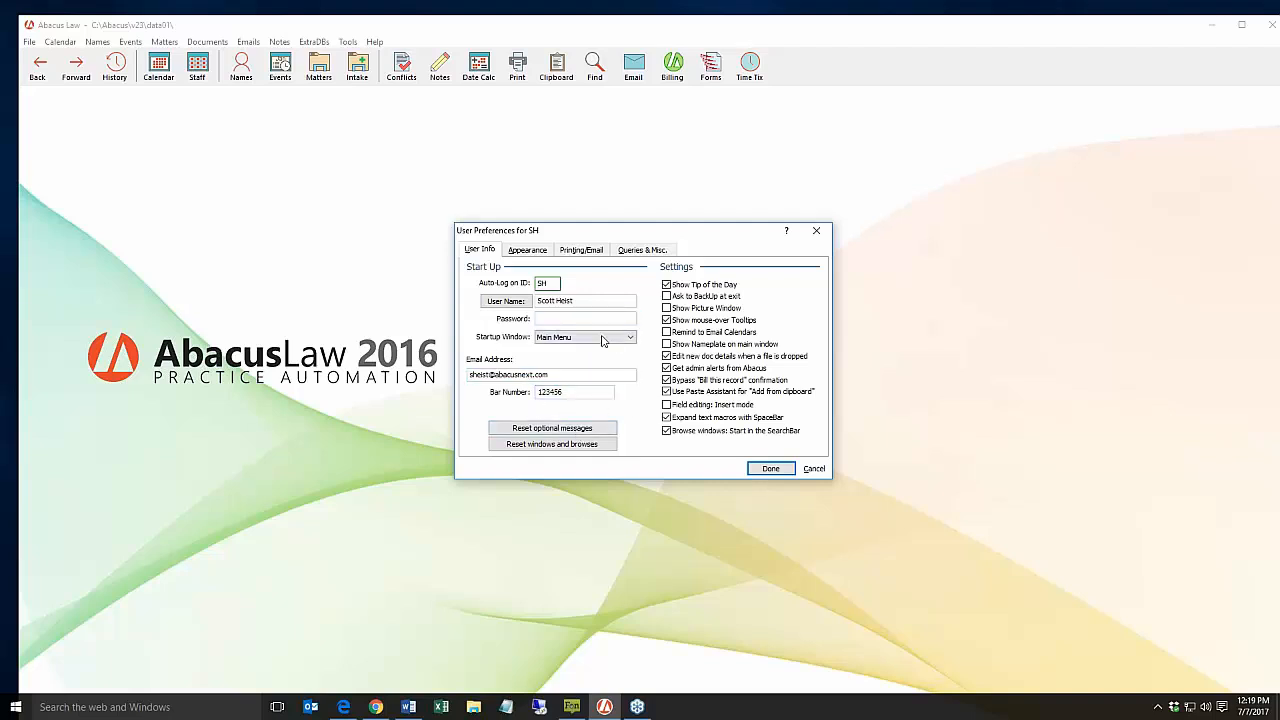
double_click(542, 283)
click(588, 320)
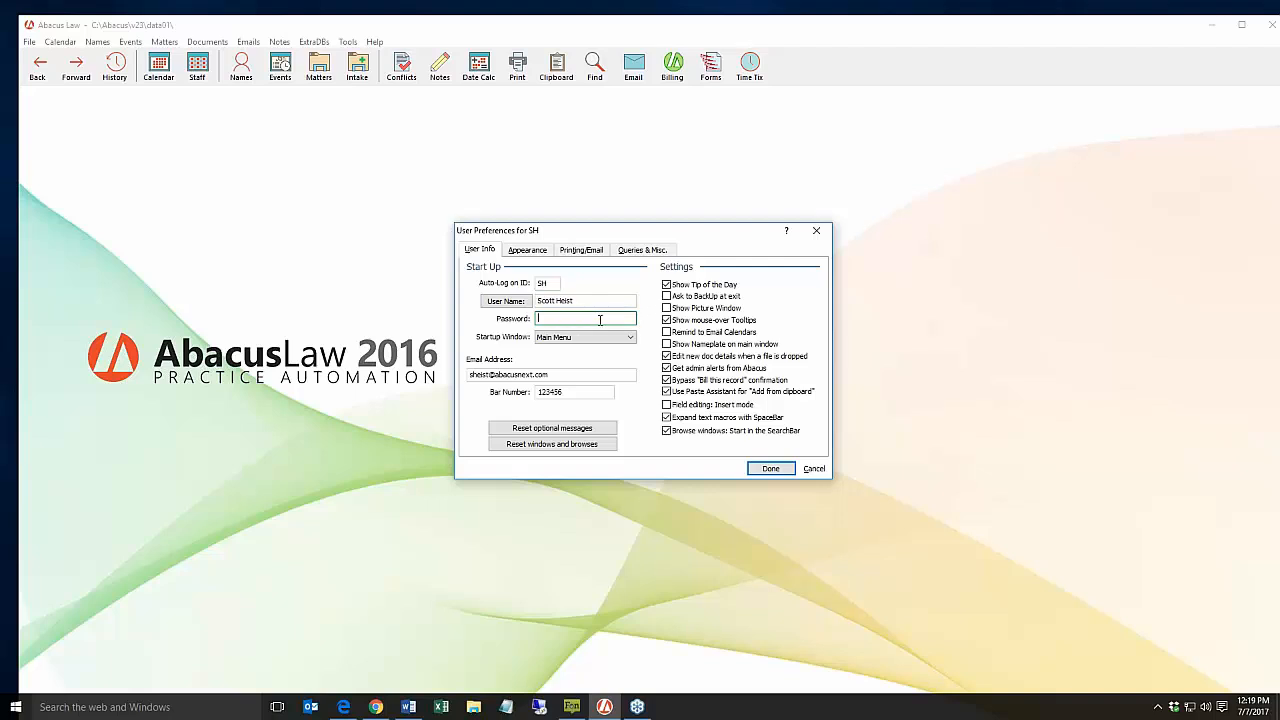
click(614, 338)
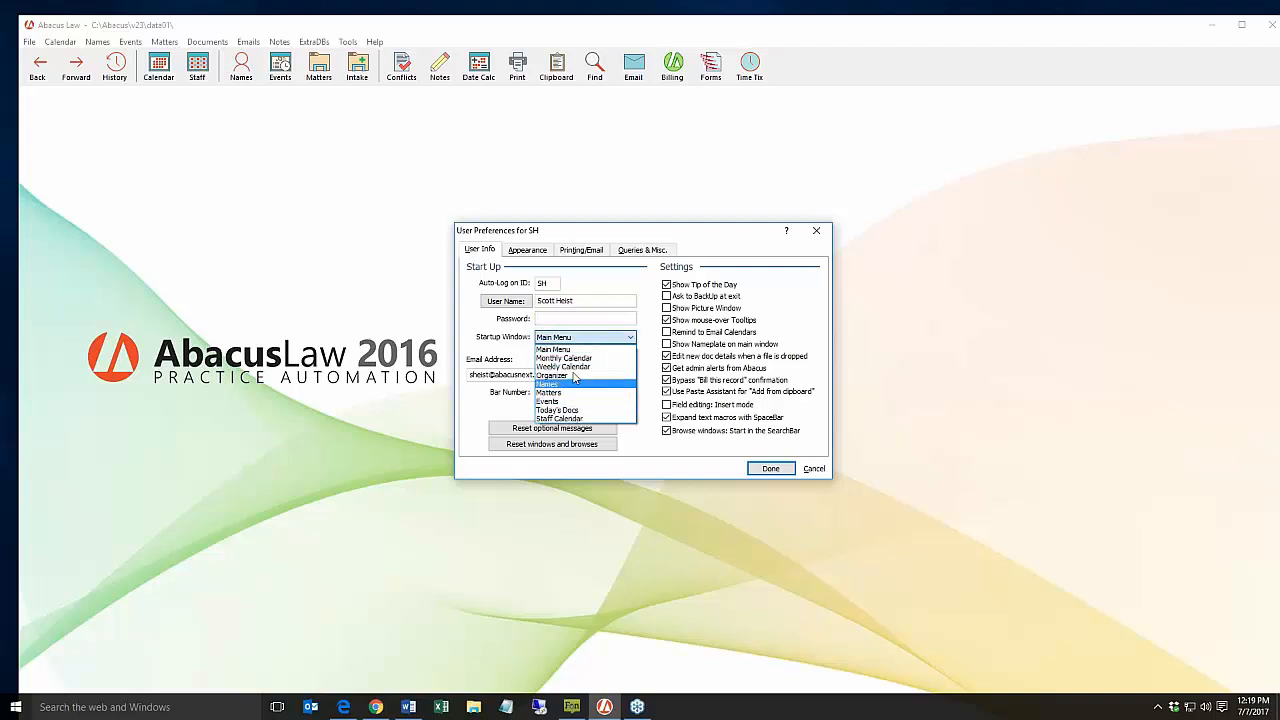
click(657, 372)
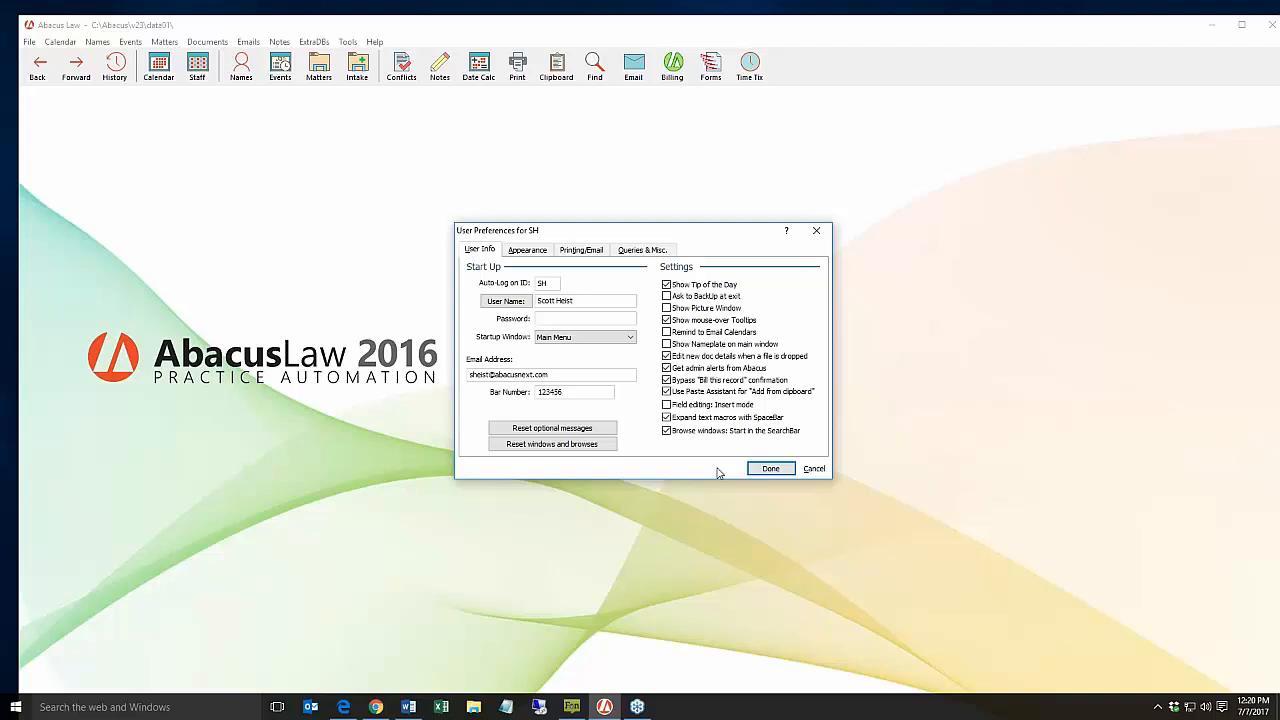
Step: Review the appearance, printing and user info preferences again, and close the user preferences without saving the changes
click(534, 252)
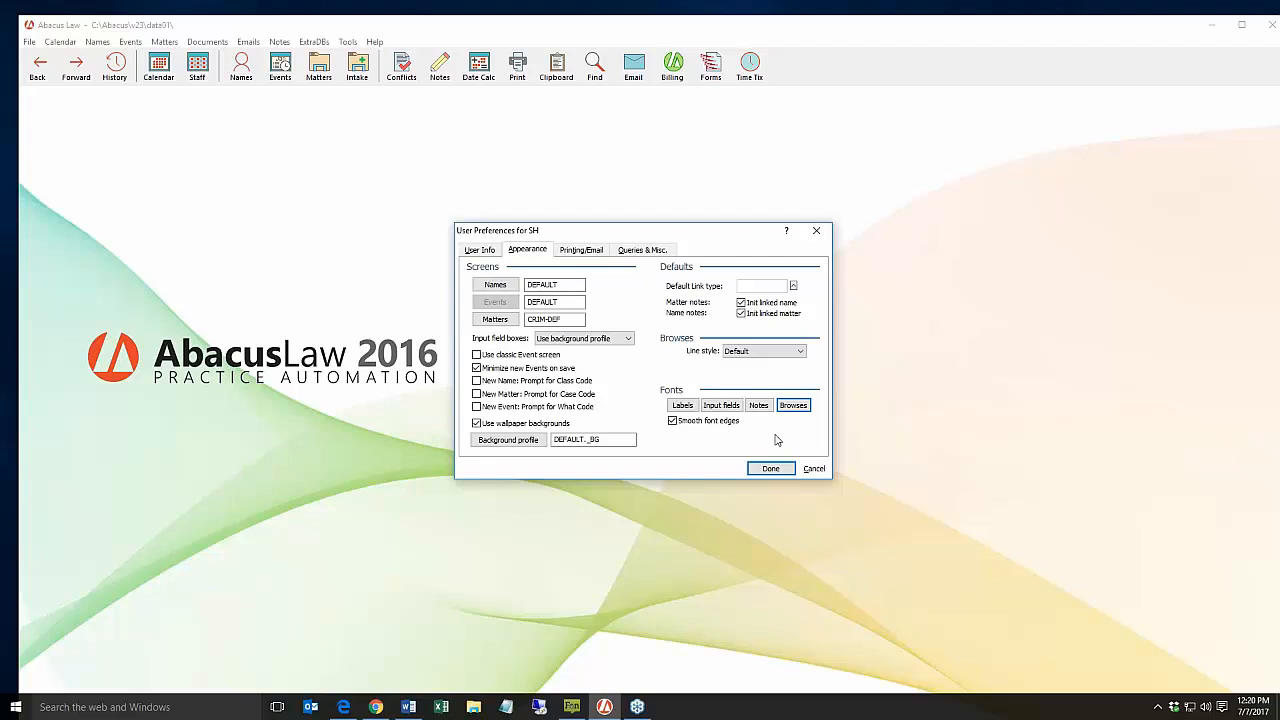
click(585, 251)
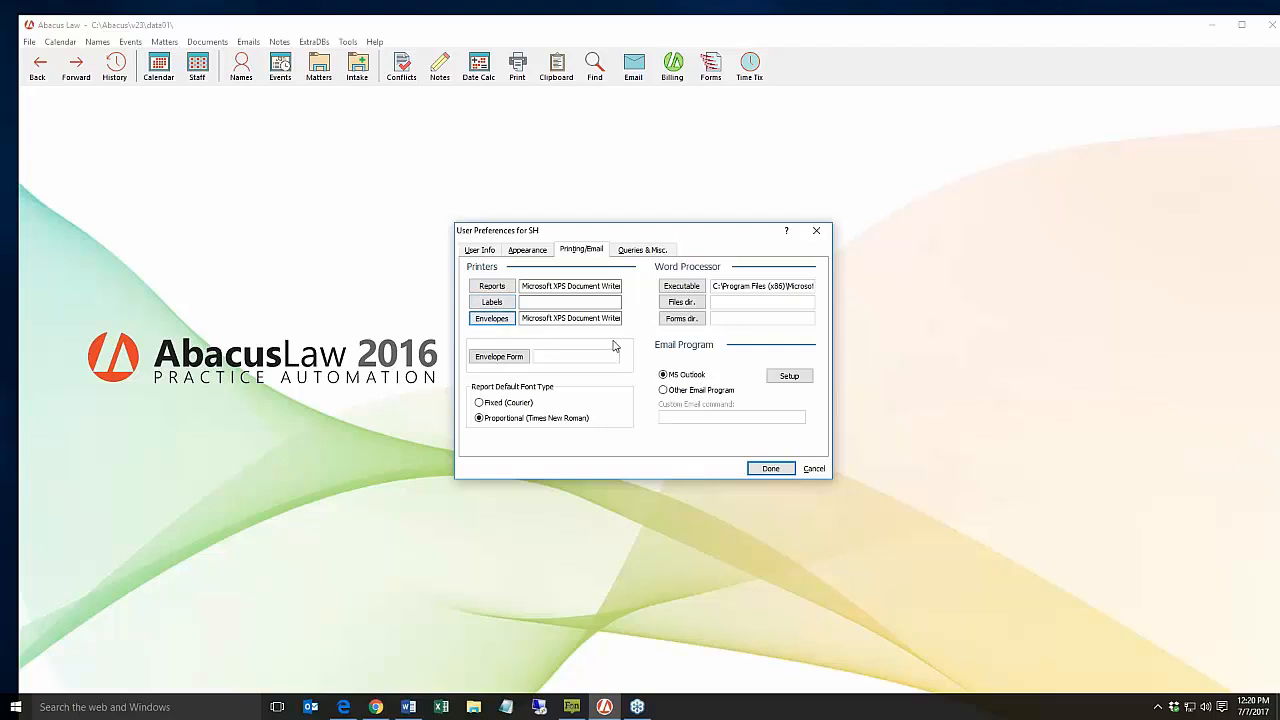
click(480, 251)
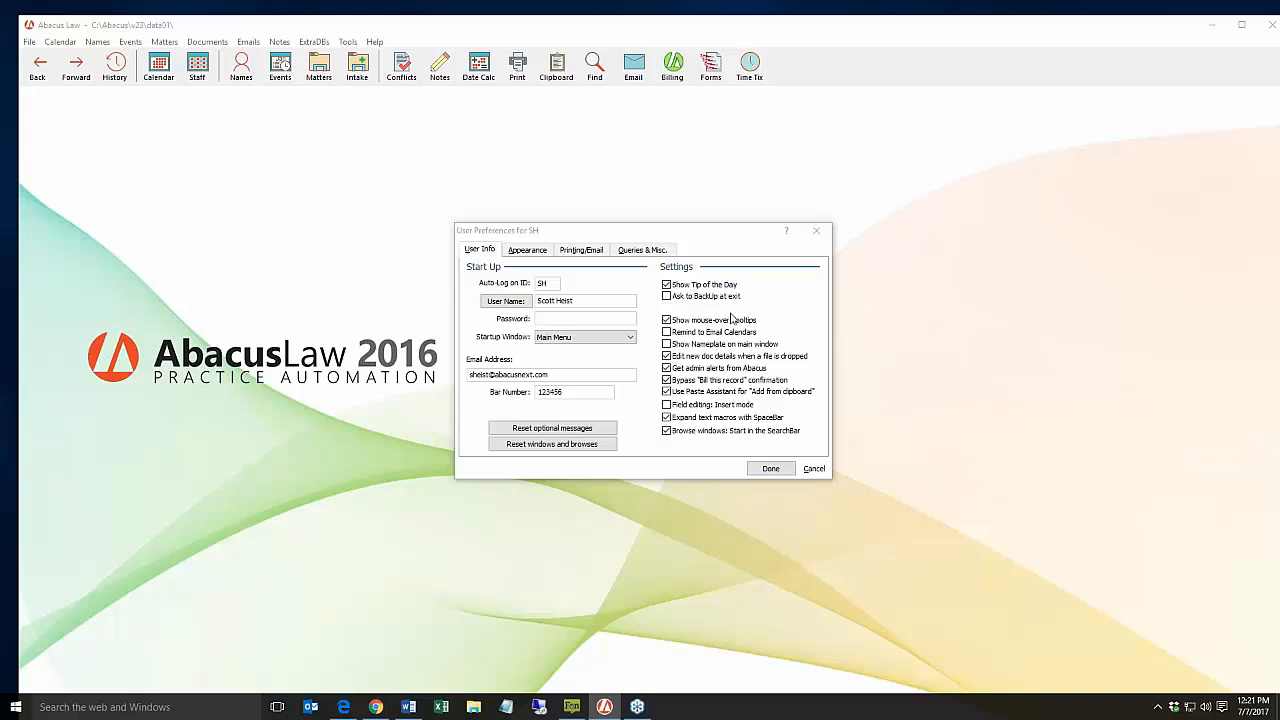
click(814, 468)
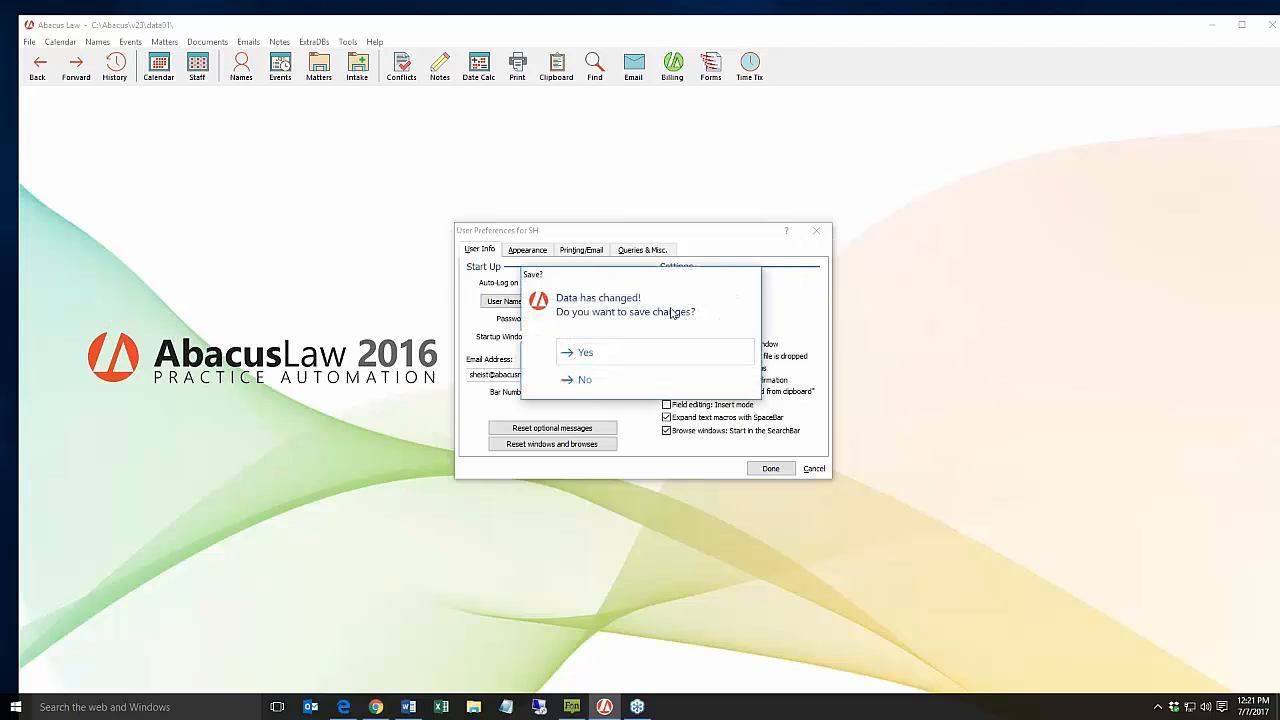
click(588, 380)
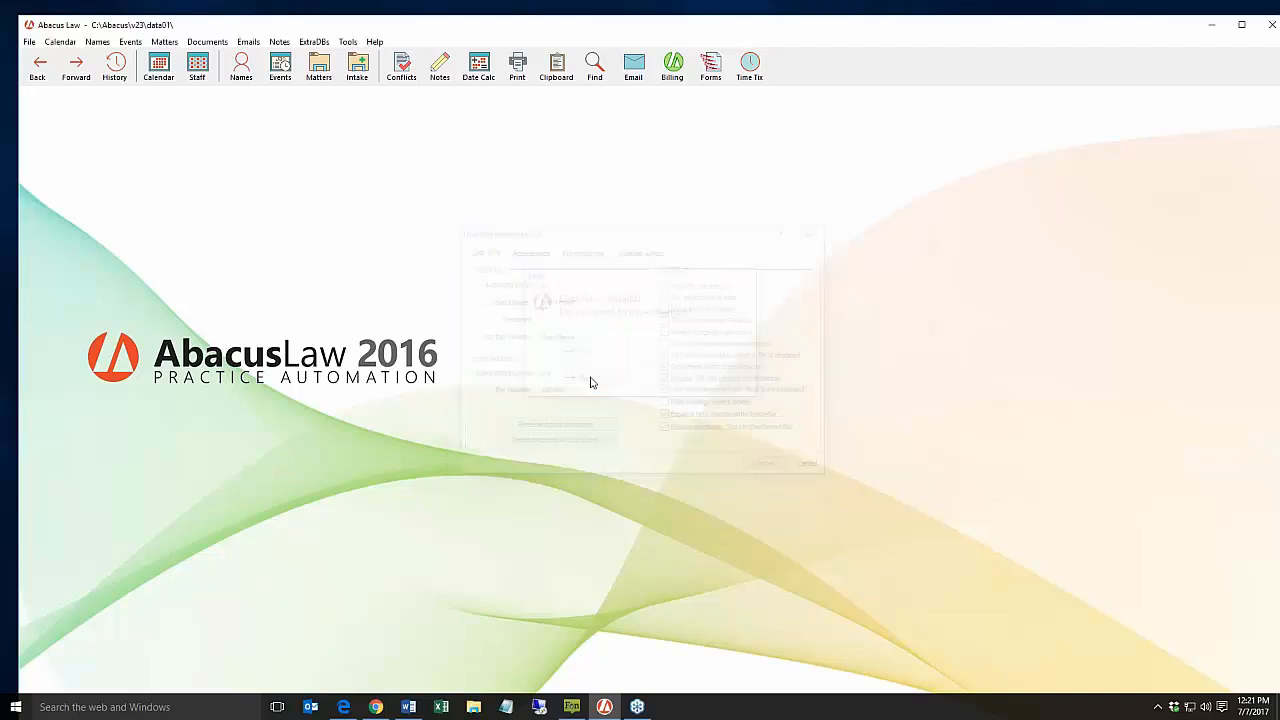
Step: Look through the available intake forms, including the Abacus PISV group, and close the list without running one
click(371, 75)
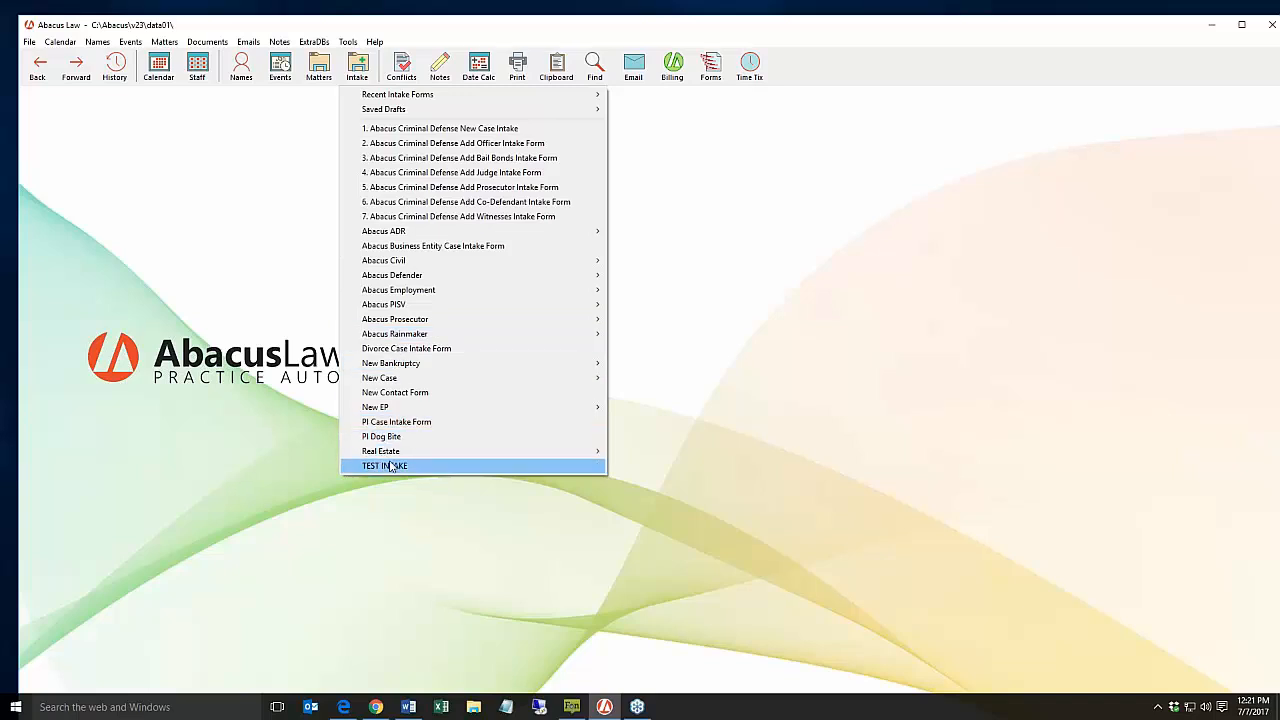
mouse_move(436, 308)
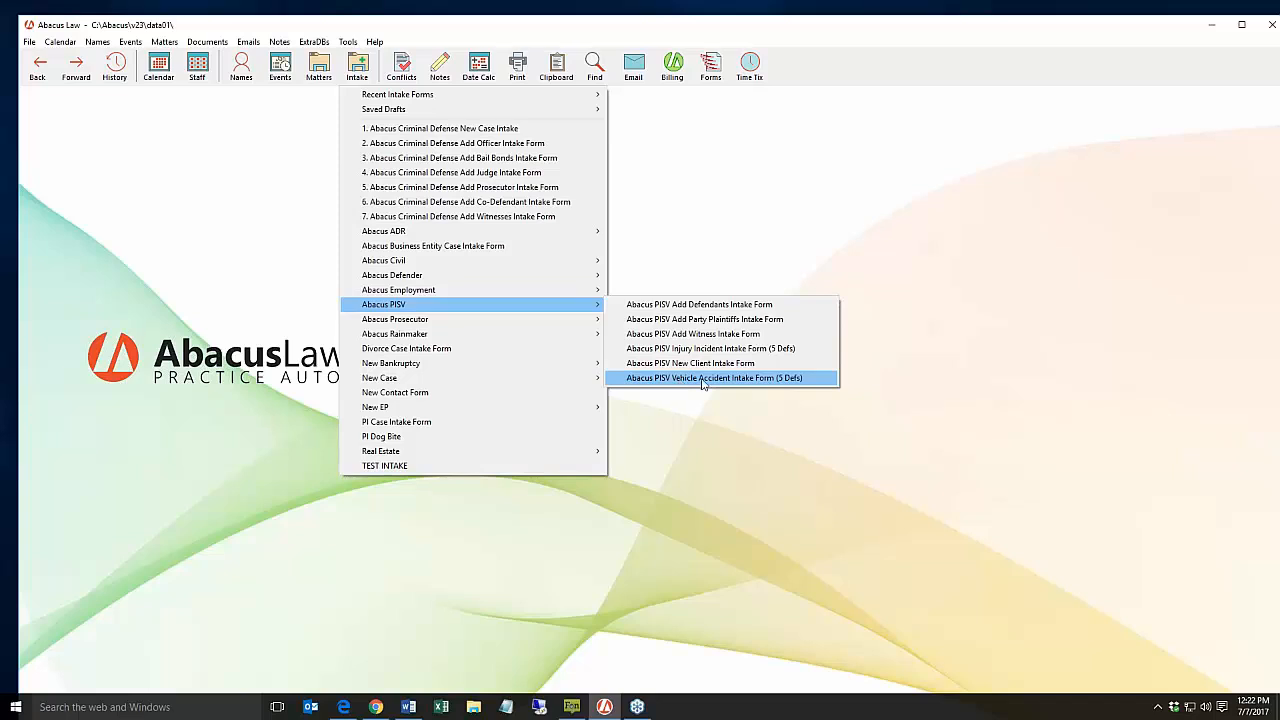
click(932, 351)
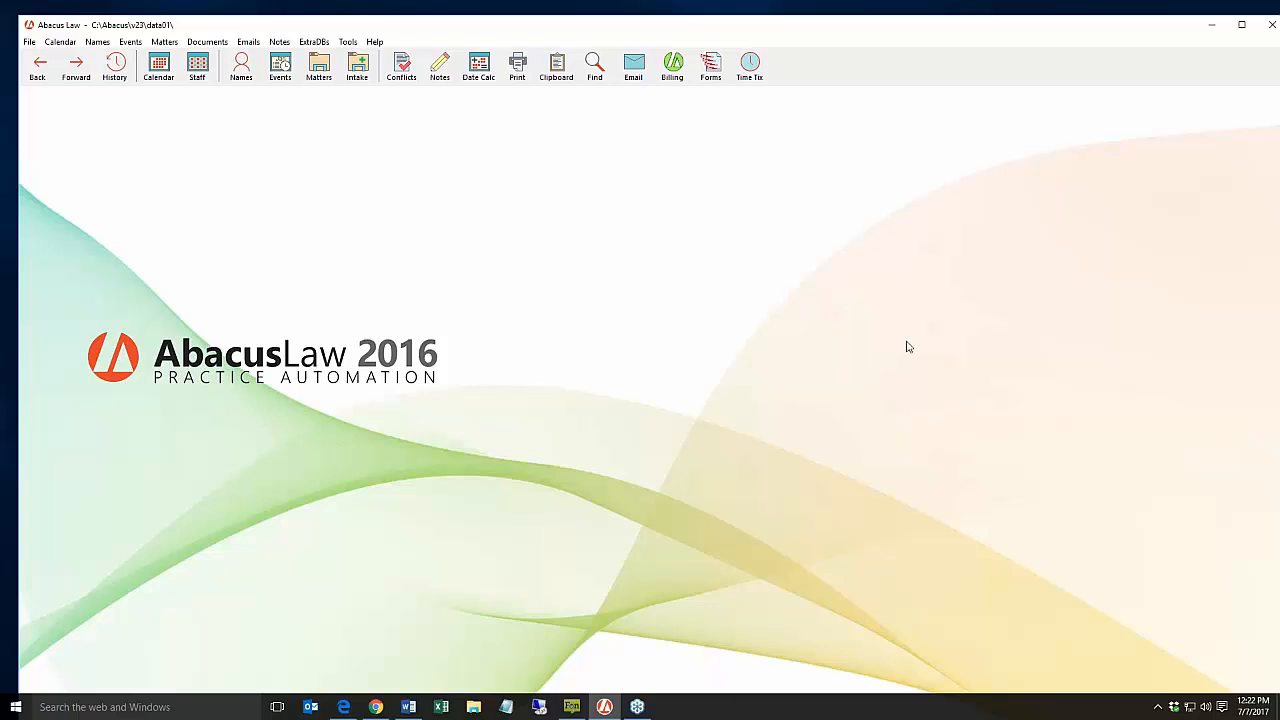
Step: Open the Intake Form Manager and open the form "Abacus ADR Add Party (Participant Attorney)" for editing
click(30, 42)
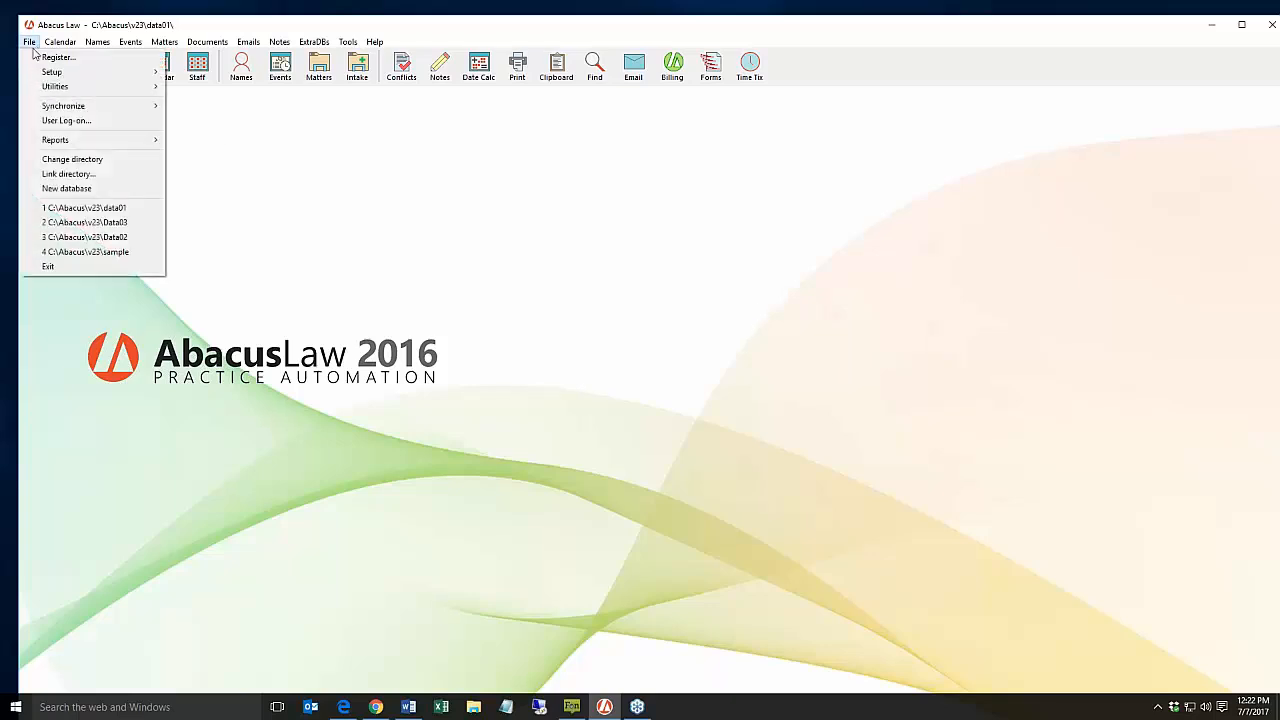
mouse_move(60, 72)
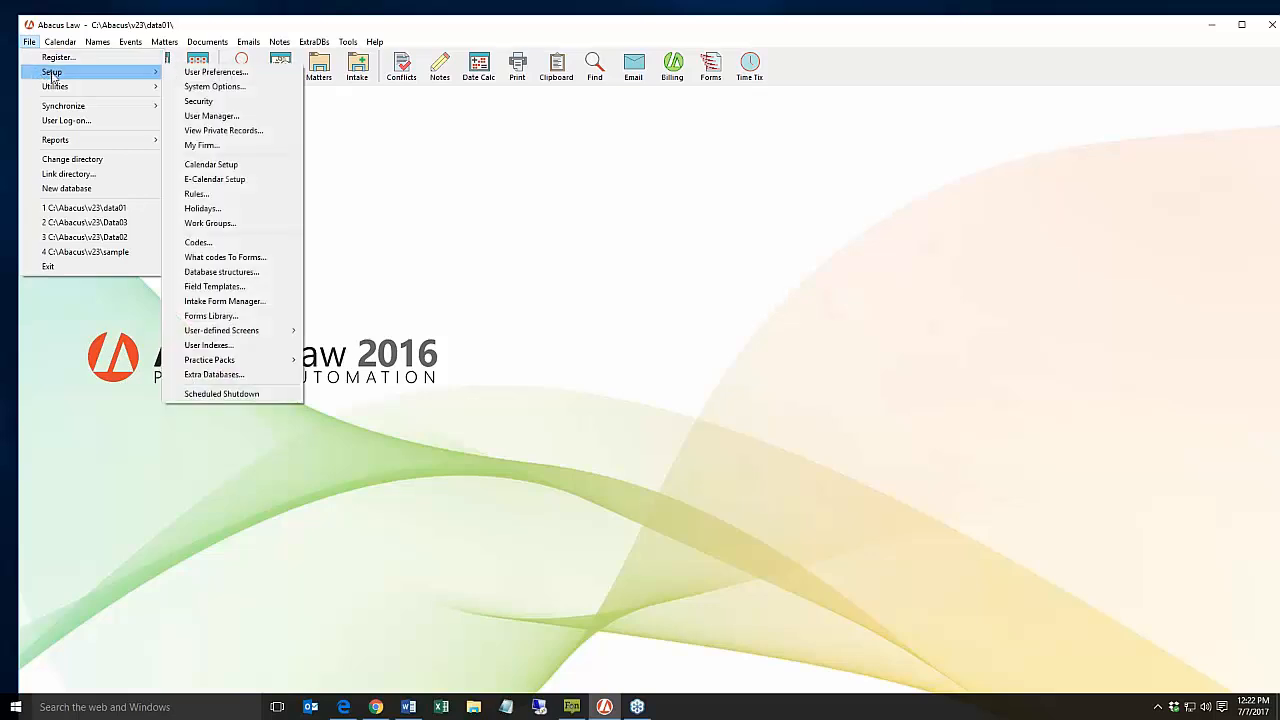
click(224, 301)
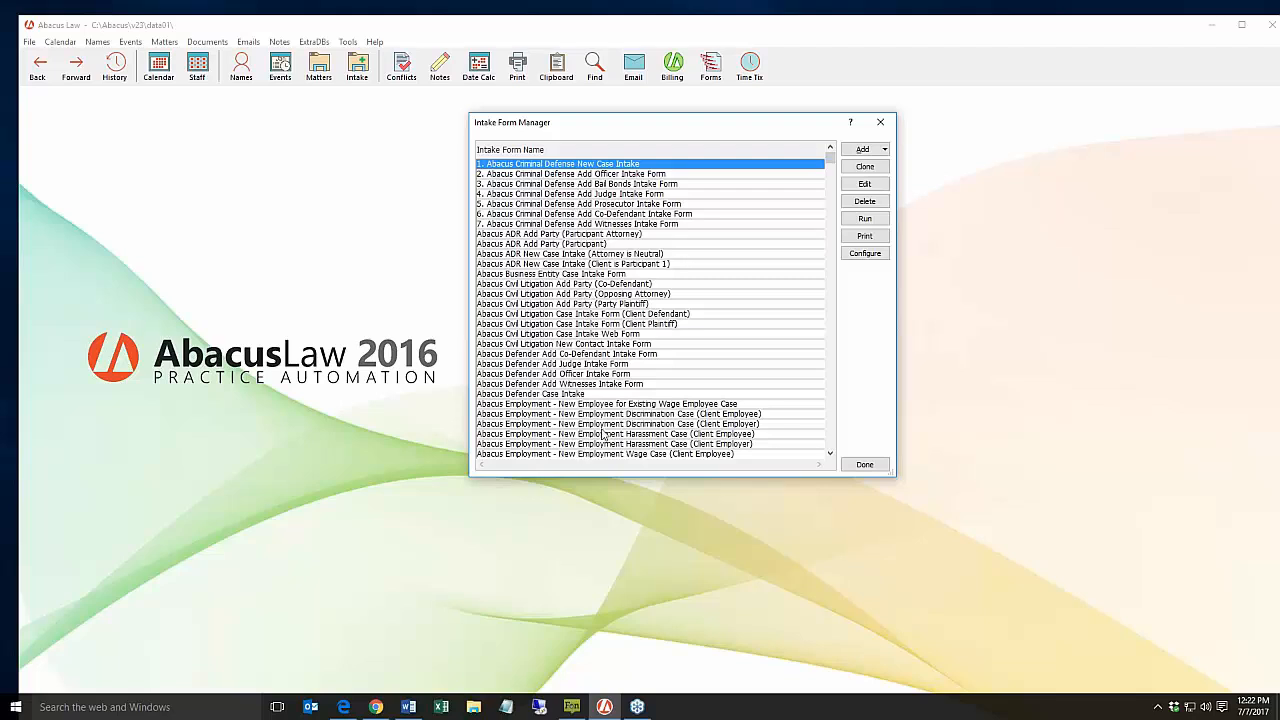
click(590, 234)
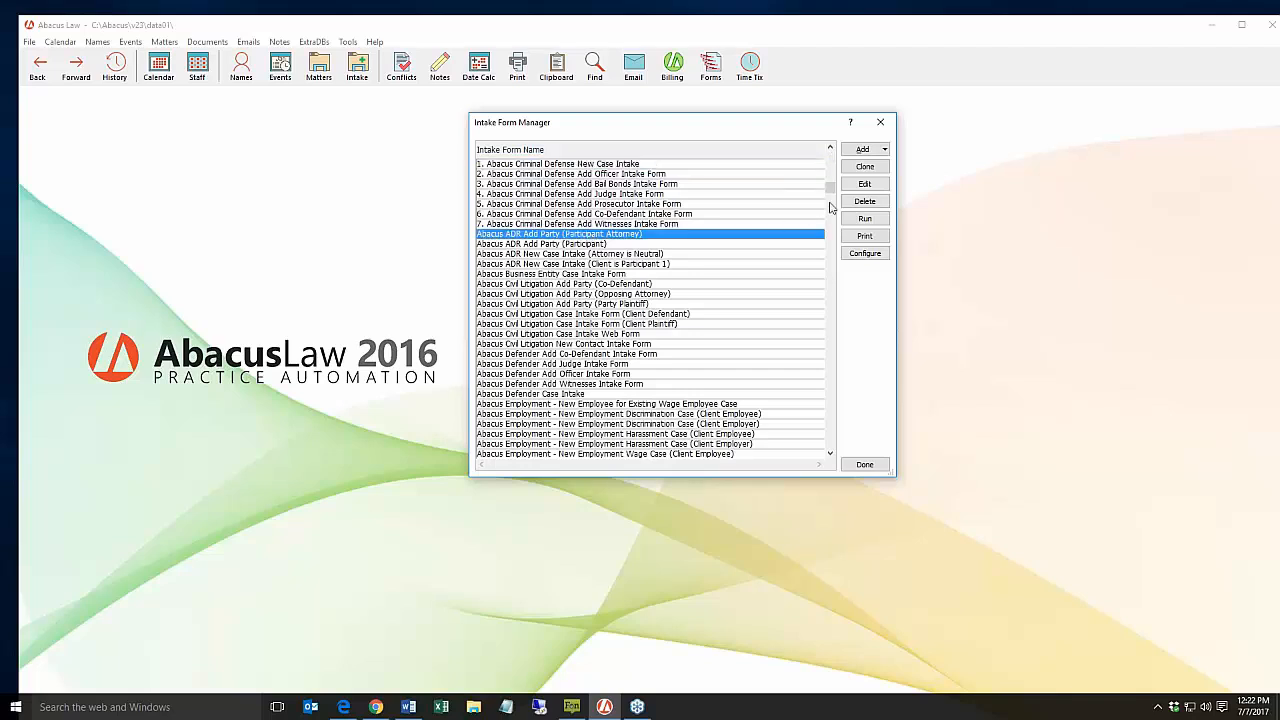
click(883, 186)
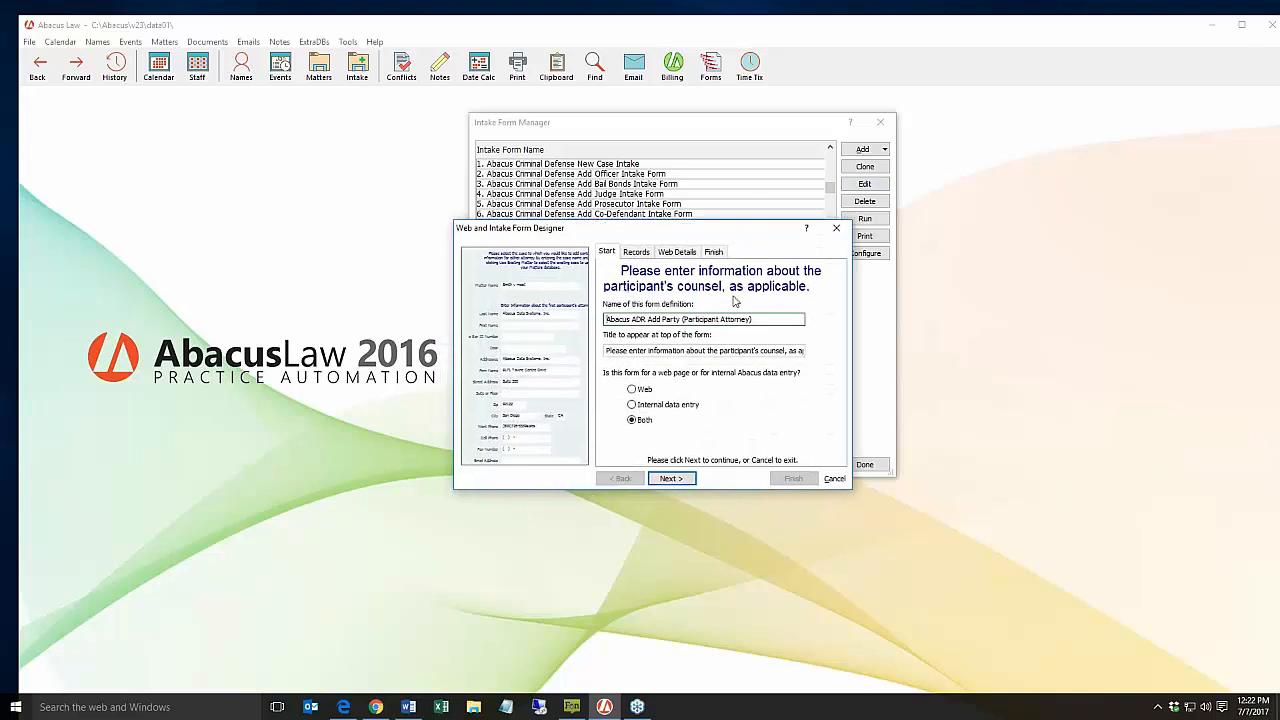
Step: Review the records included in the intake form, and close the form designer and the Intake Form Manager without making changes
drag(717, 231, 730, 225)
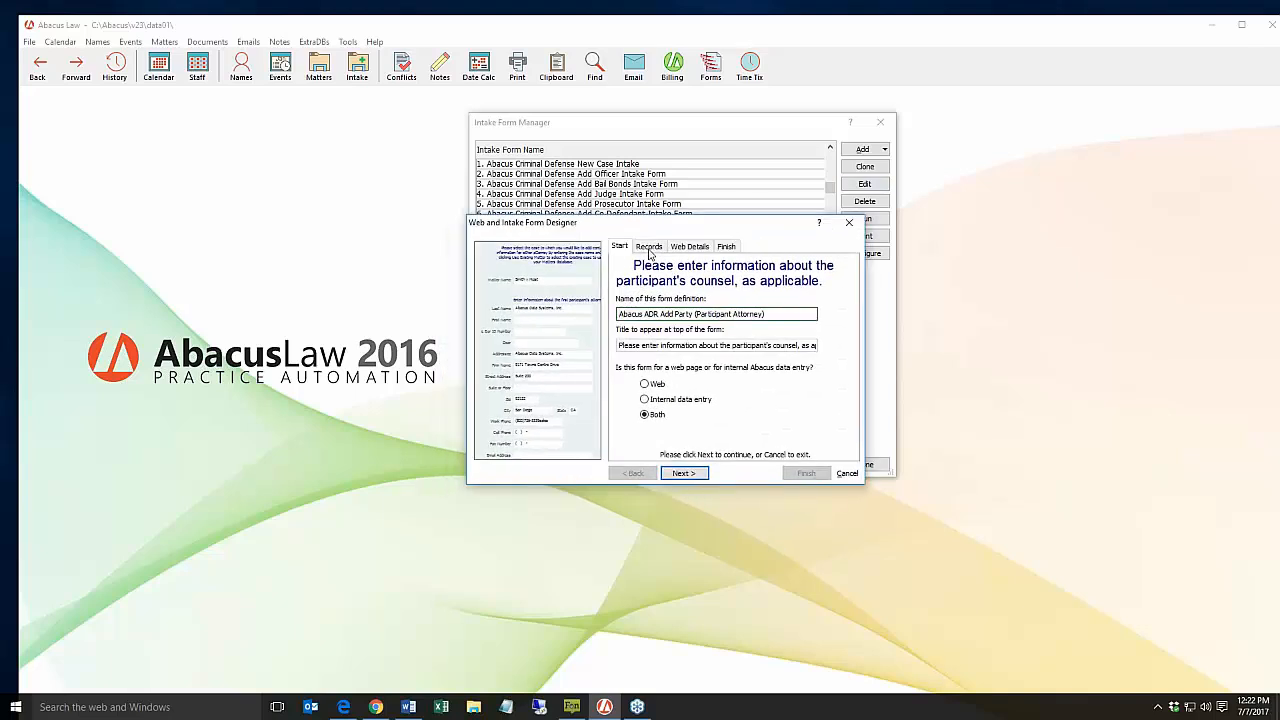
click(648, 248)
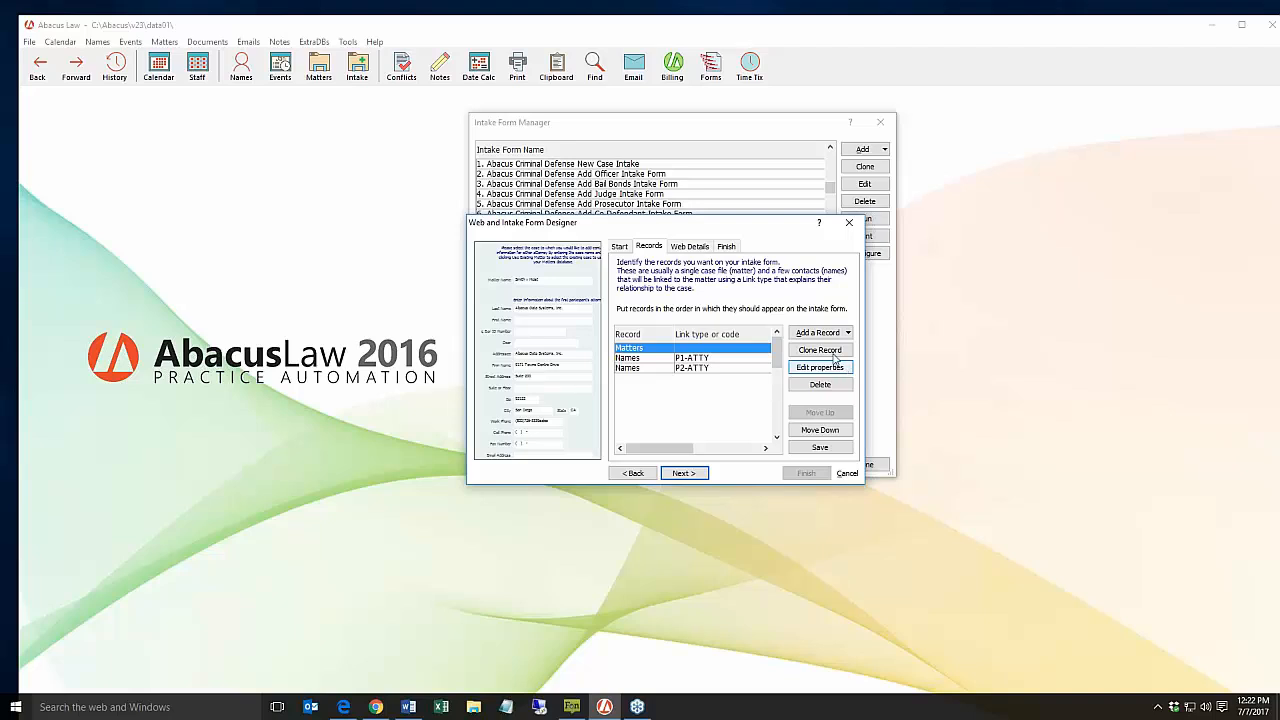
click(852, 221)
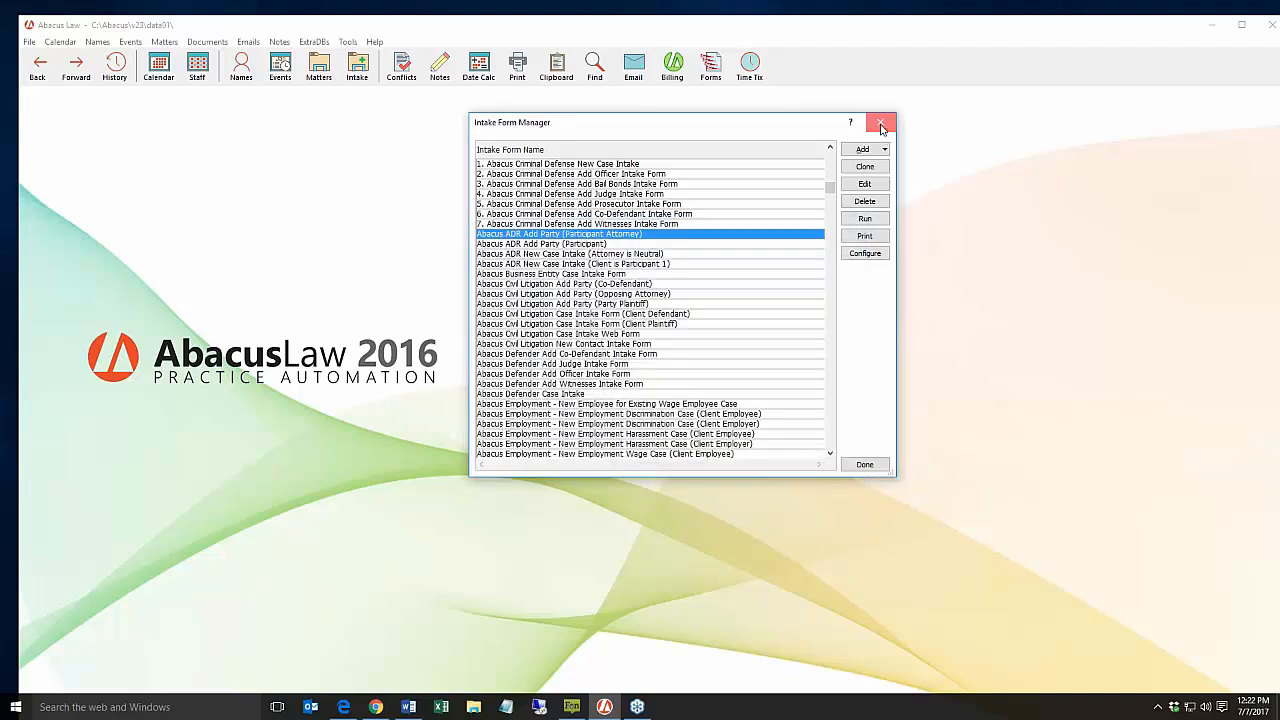
click(881, 124)
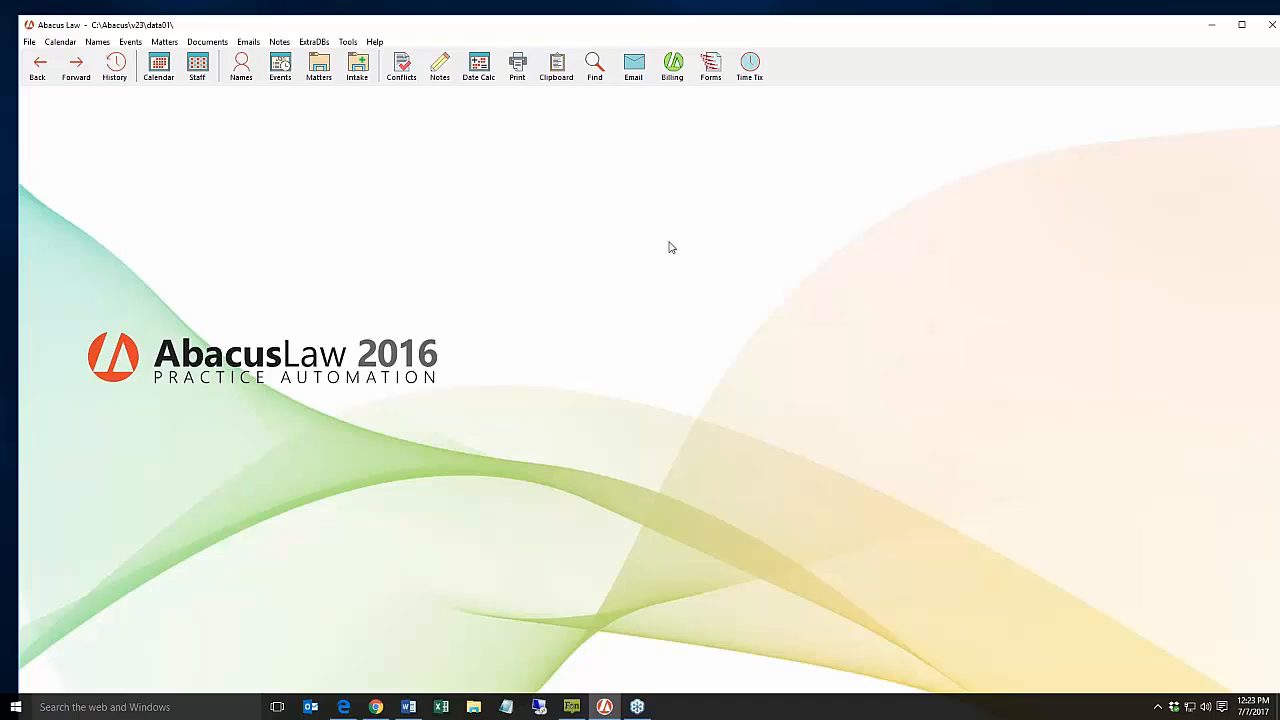
Step: Open the highlighted divorce matter from the matters list, examine its case code and divorce screen layout, and close it
click(321, 70)
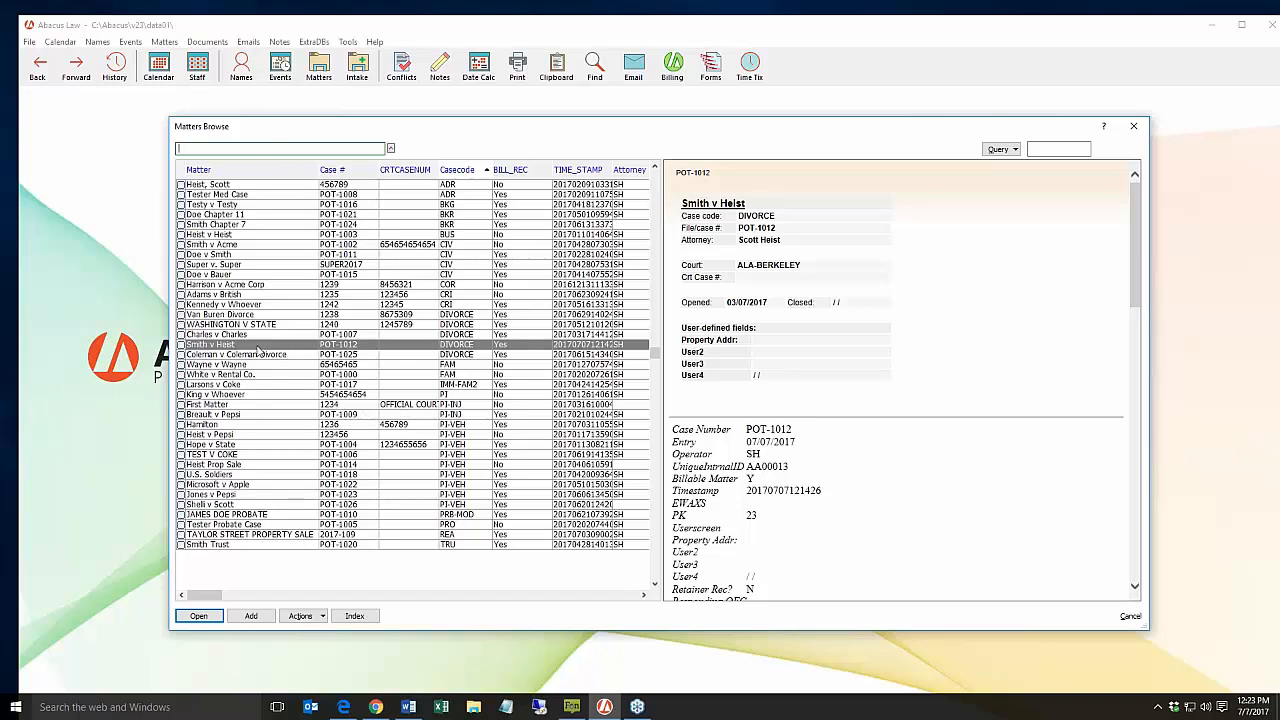
click(262, 347)
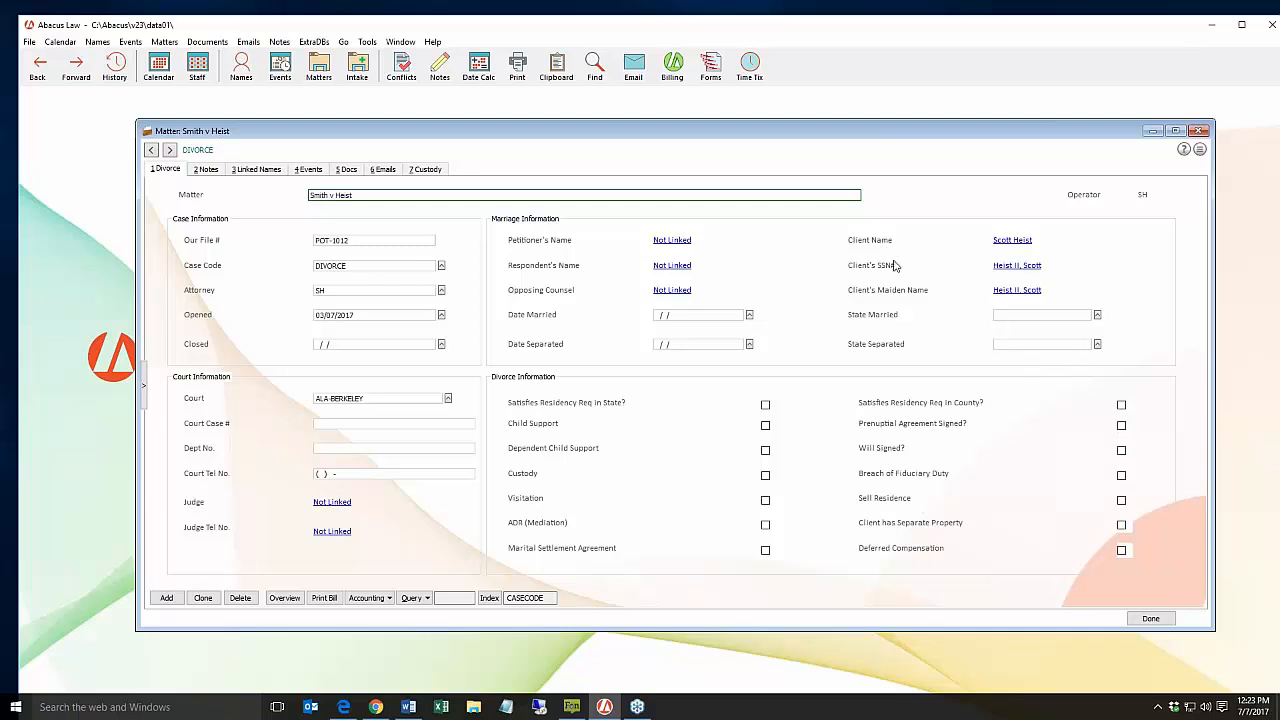
click(401, 264)
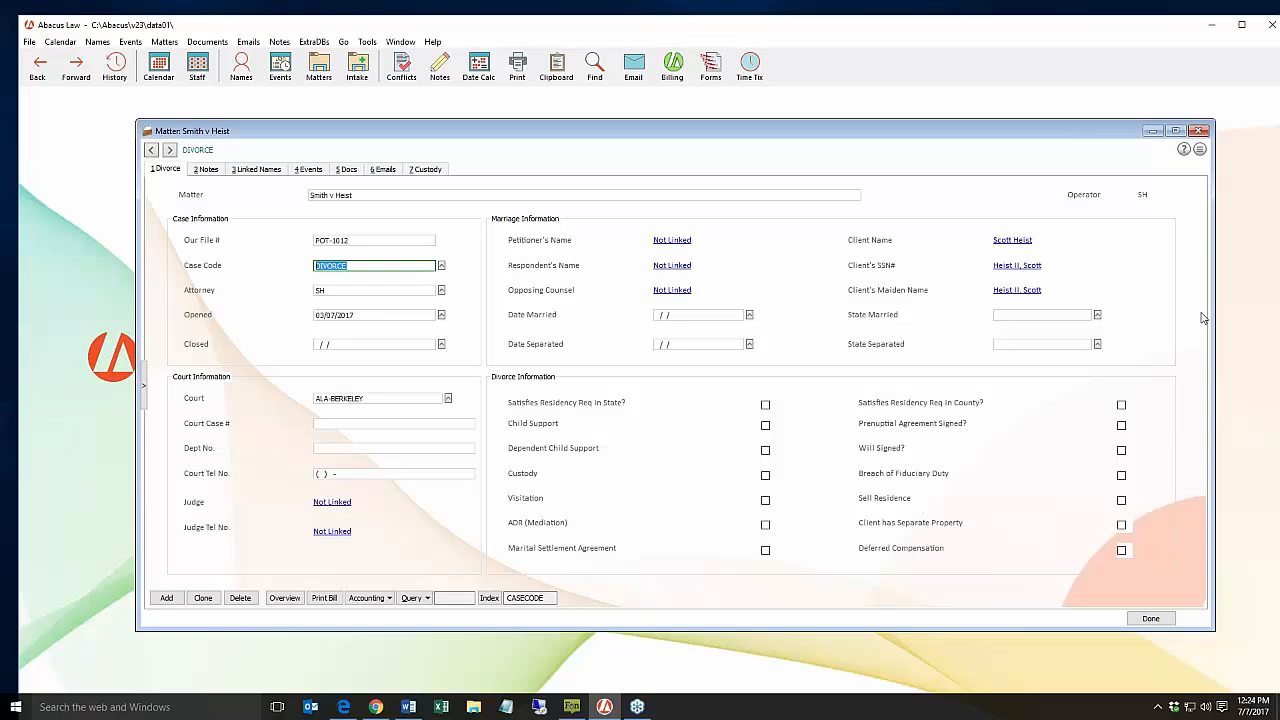
click(1203, 133)
Step: Locate the setup choices for user-defined name, event and matter screens without opening any of them
click(30, 42)
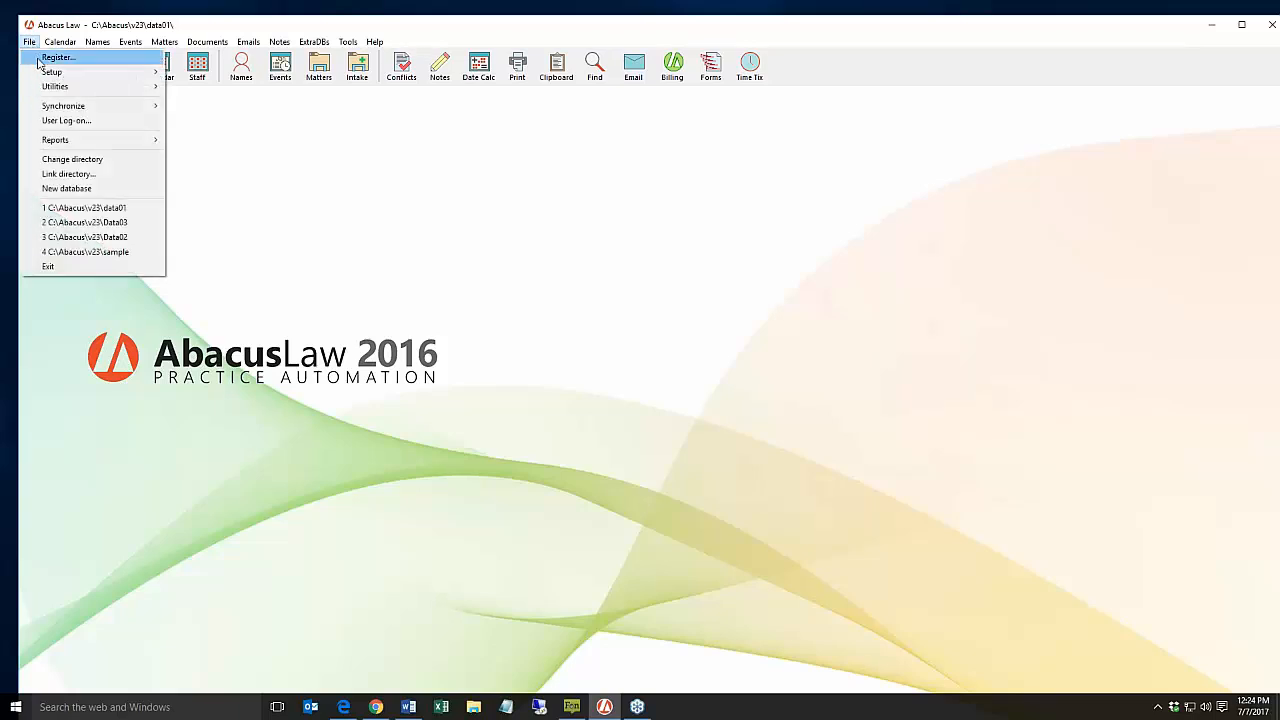
mouse_move(137, 80)
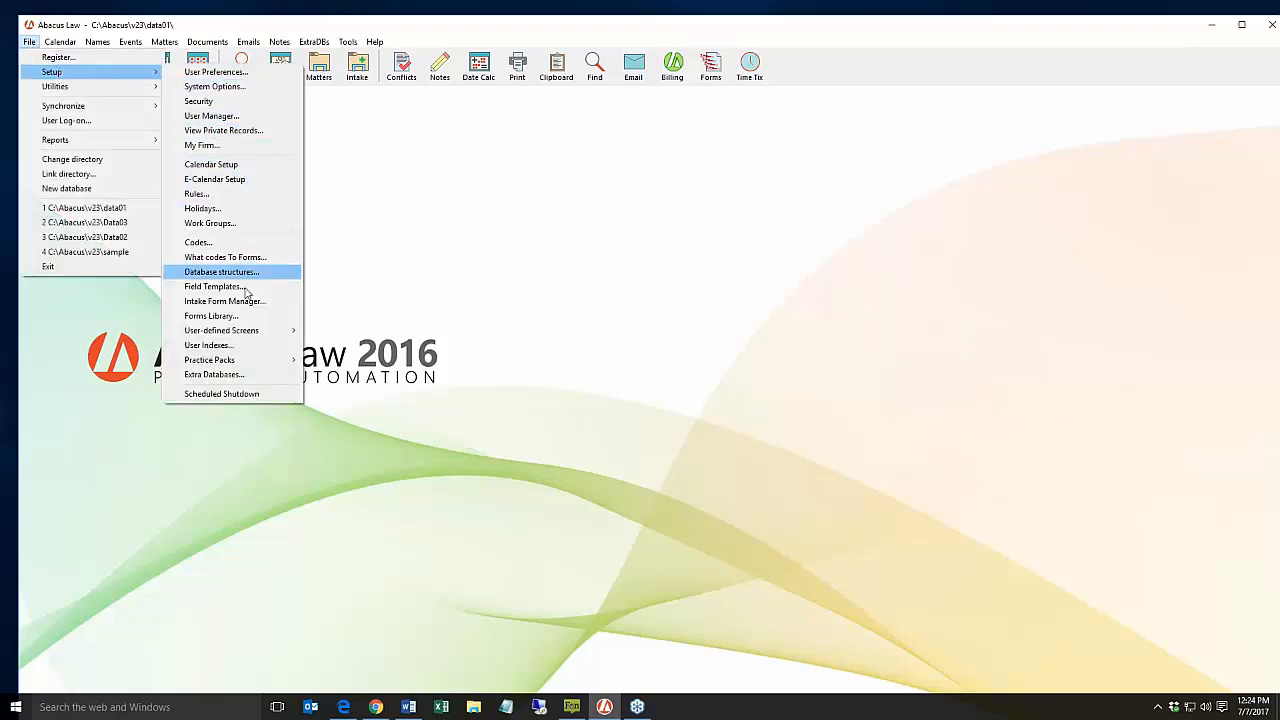
mouse_move(276, 333)
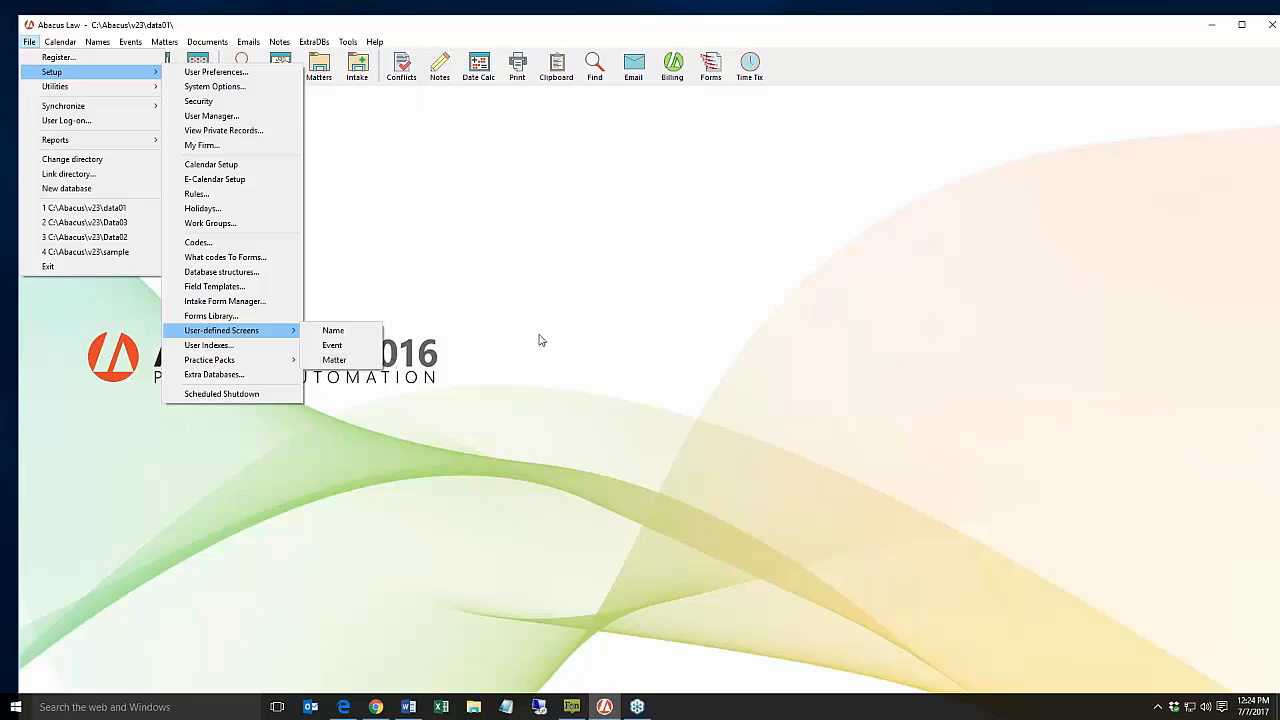
click(600, 342)
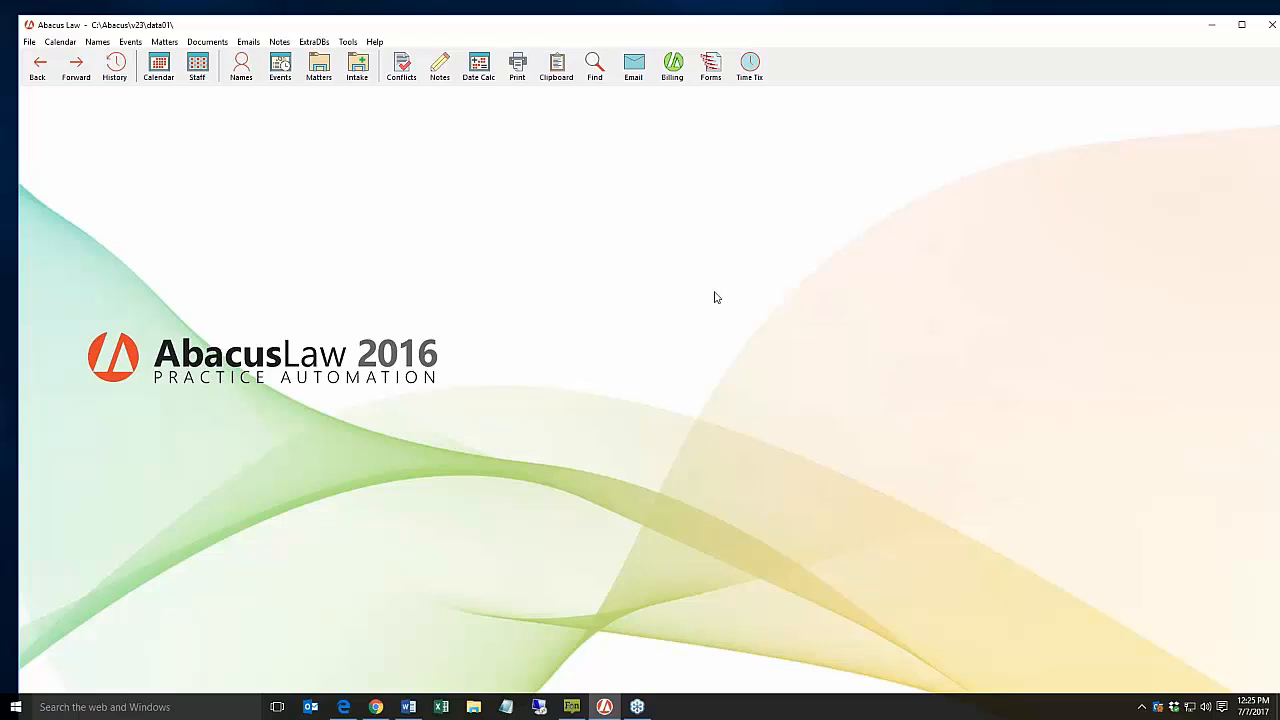
Step: In the divorce matter, link an existing debtor contact from the names list as the judge, and close the matter
click(332, 70)
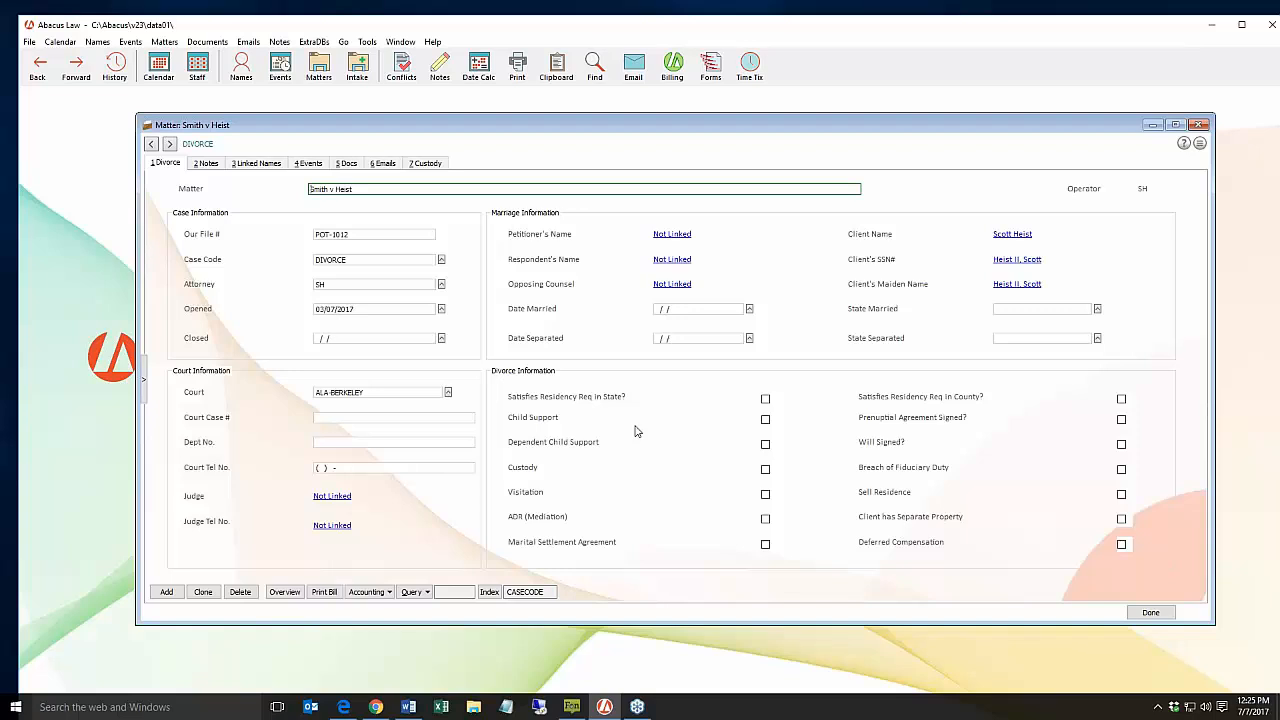
click(317, 262)
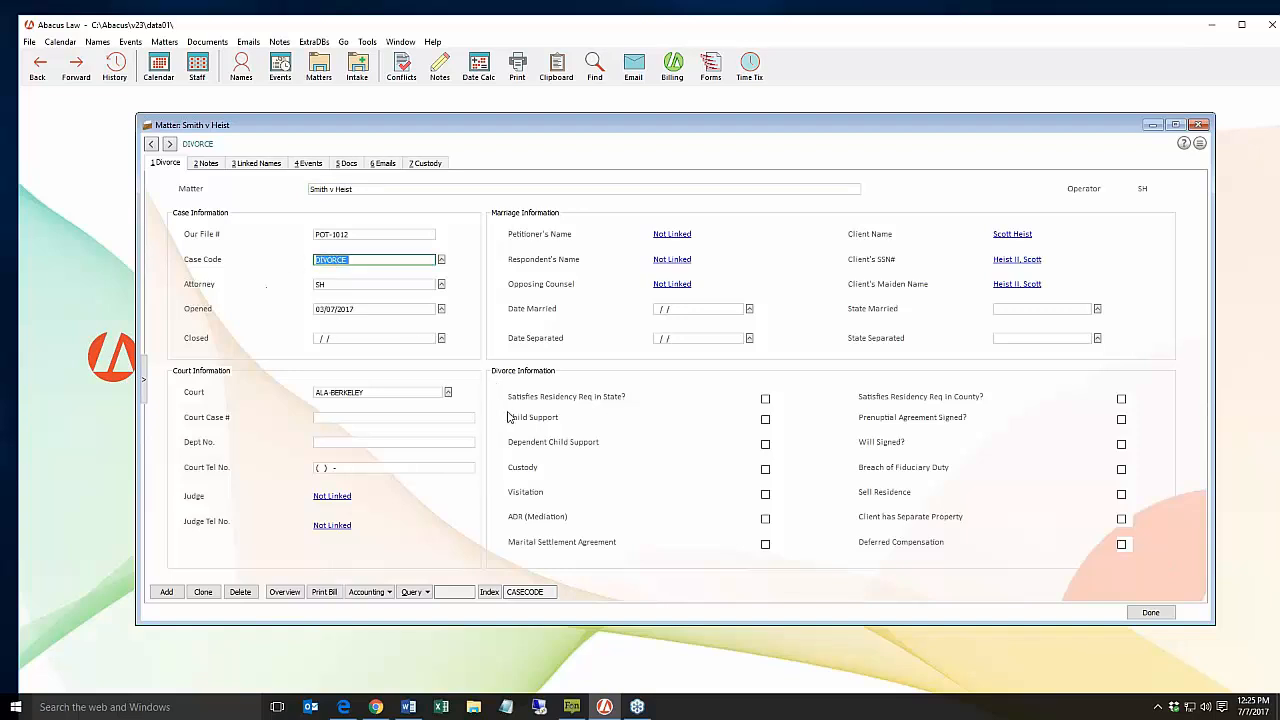
click(343, 499)
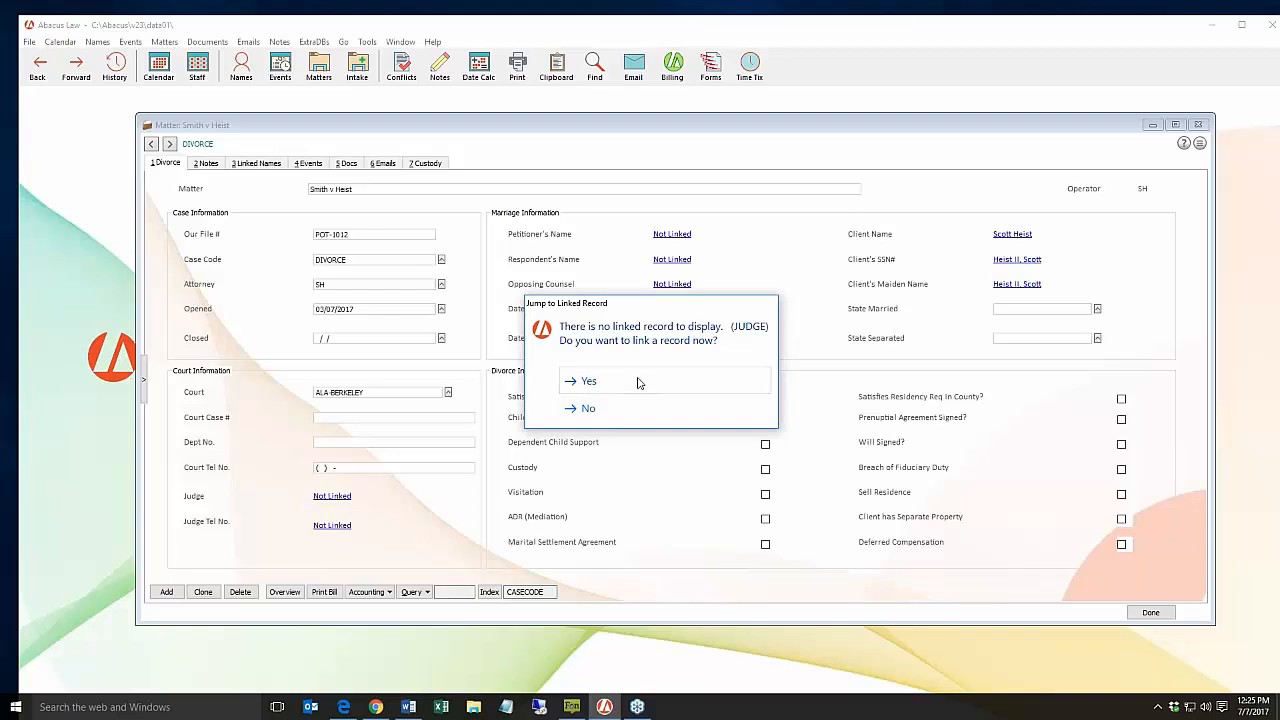
click(638, 381)
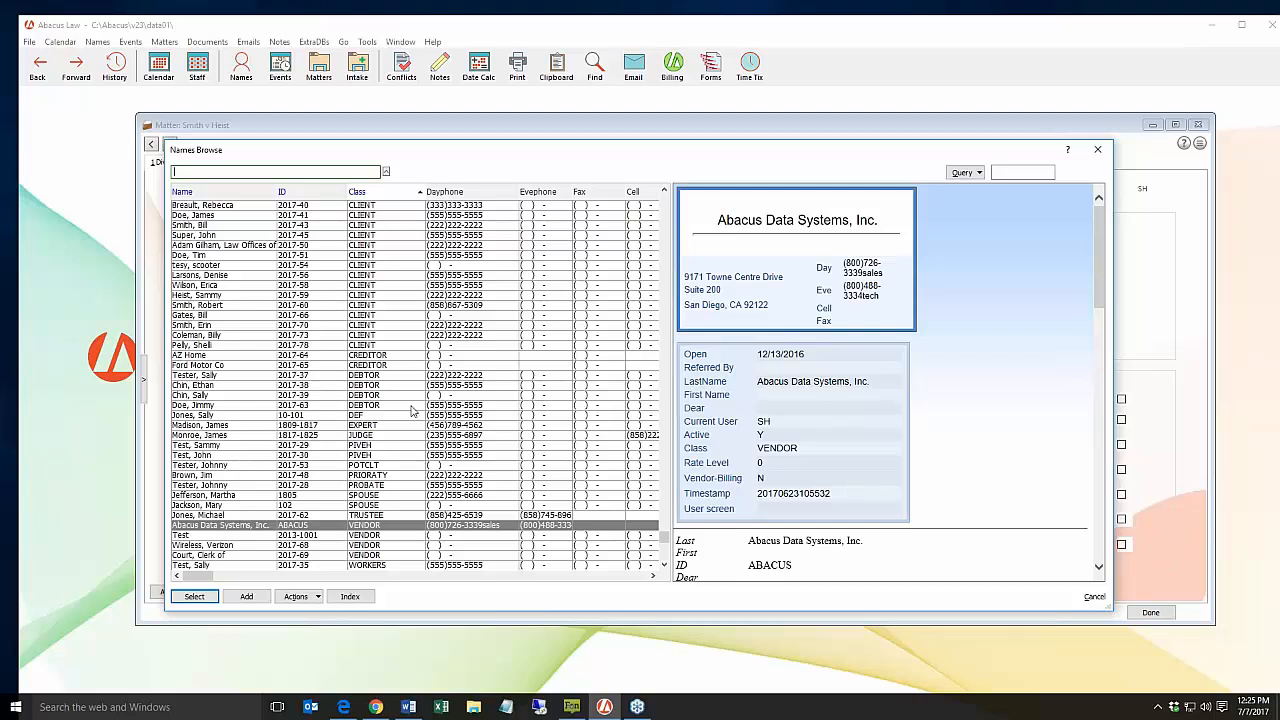
double_click(222, 406)
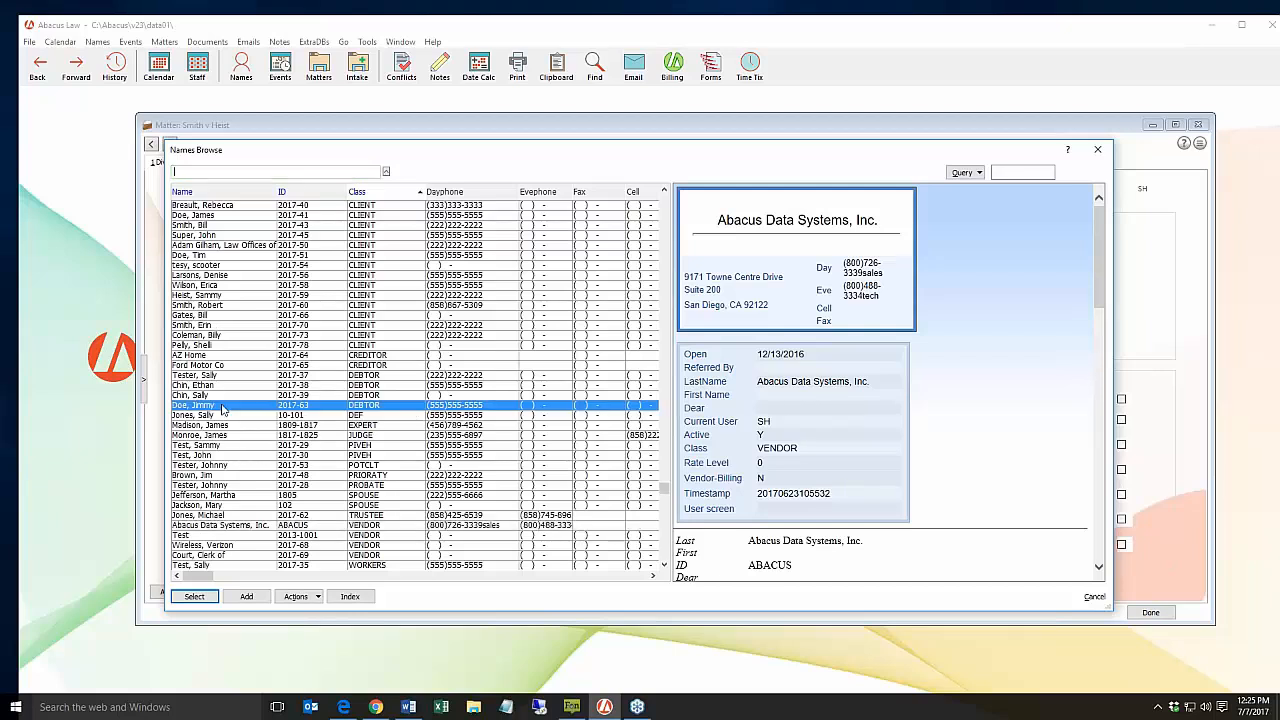
click(694, 417)
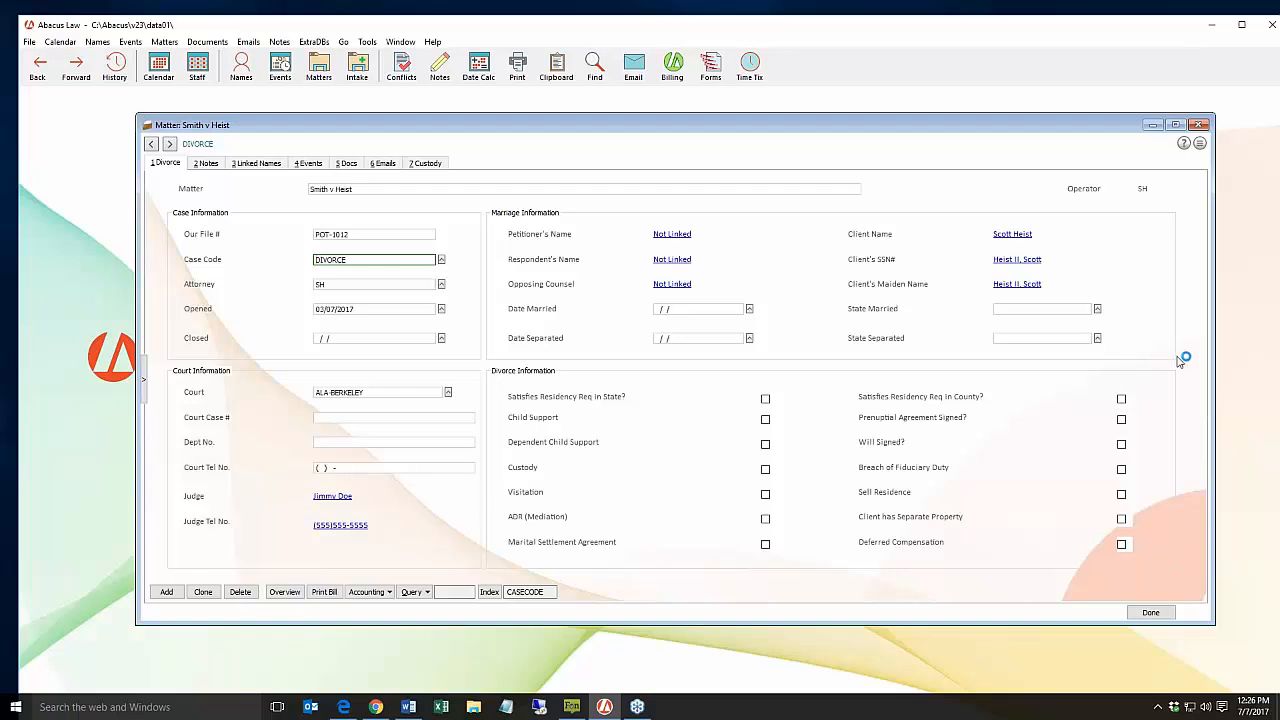
click(1200, 124)
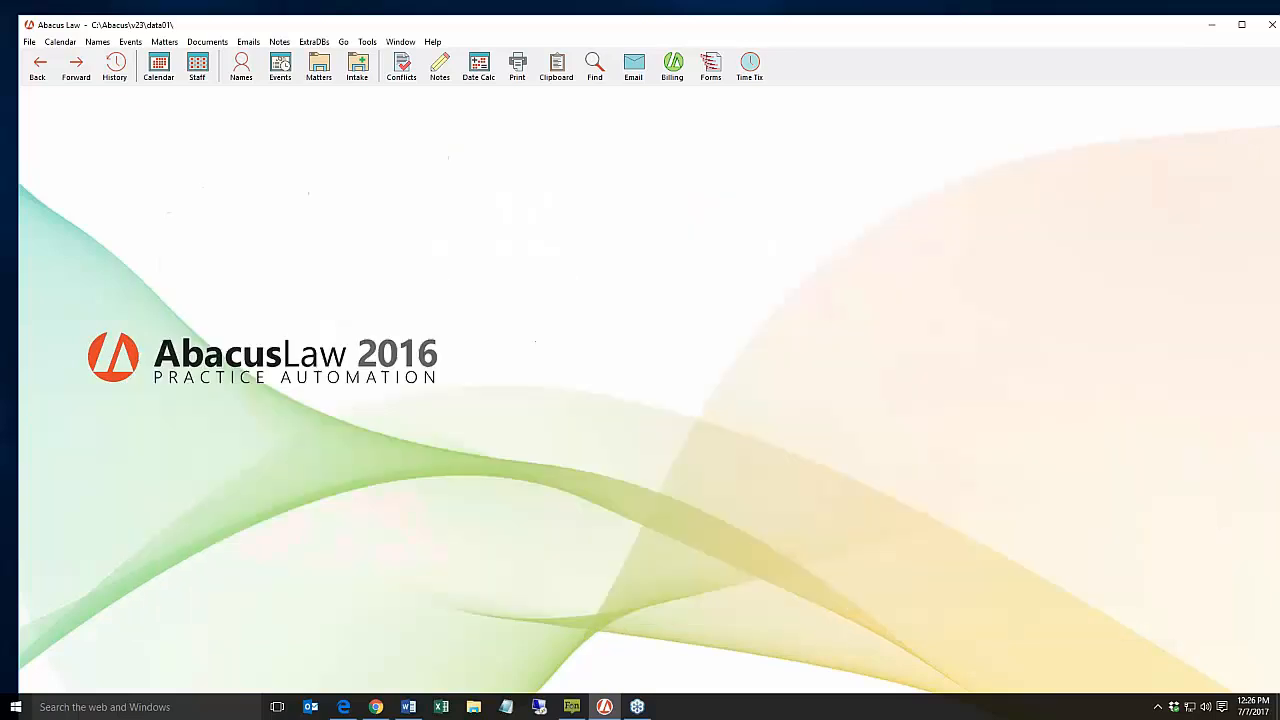
Step: Find the user-defined screen setup for matters, and leave the setup choices without opening it
click(30, 42)
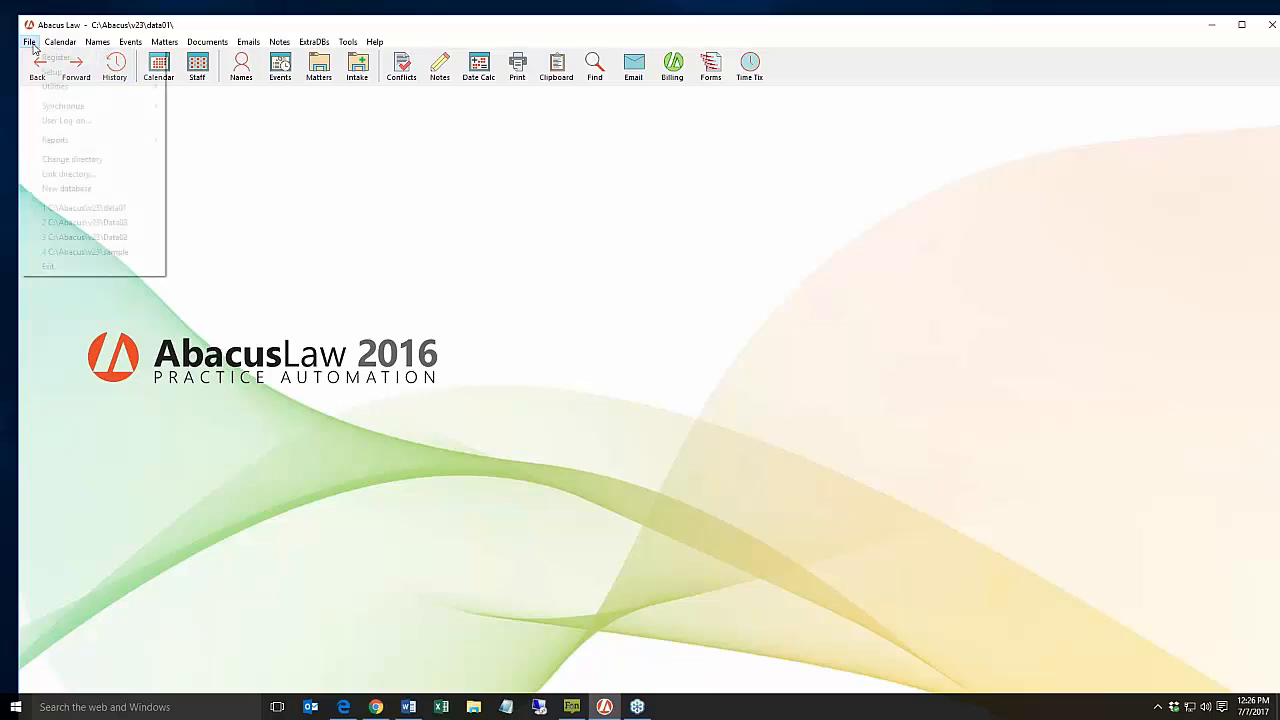
mouse_move(104, 76)
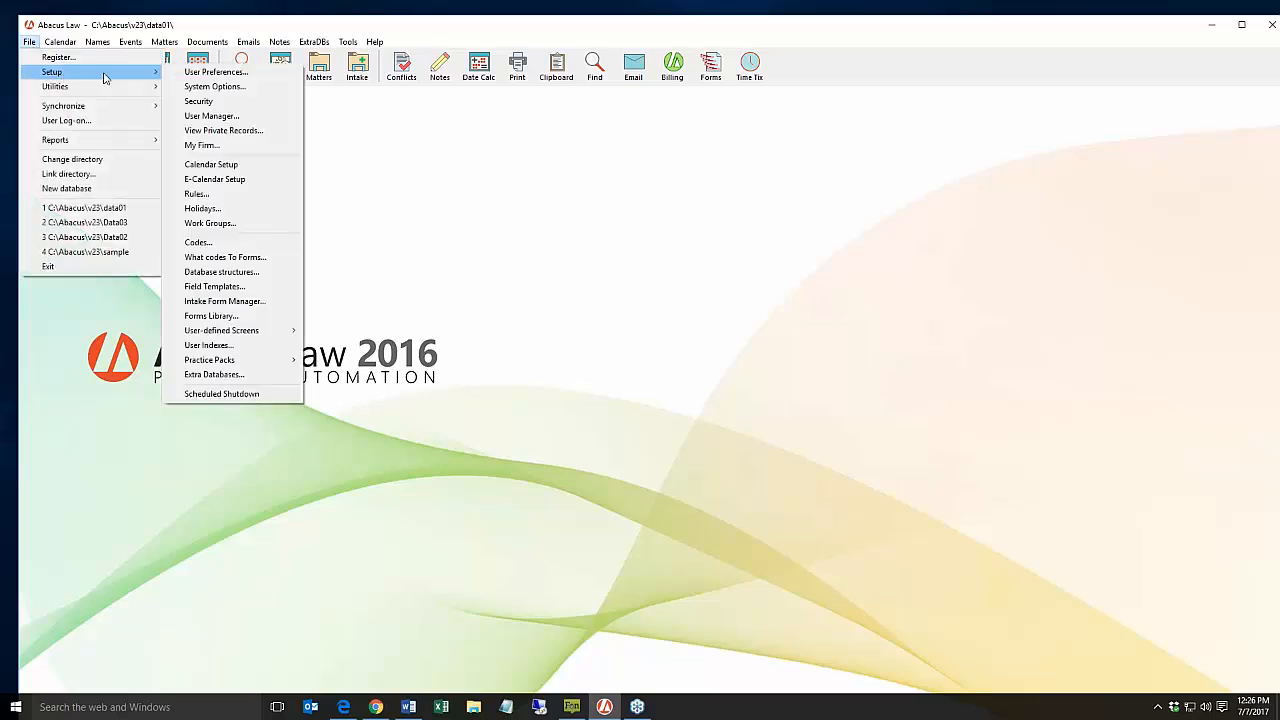
mouse_move(282, 335)
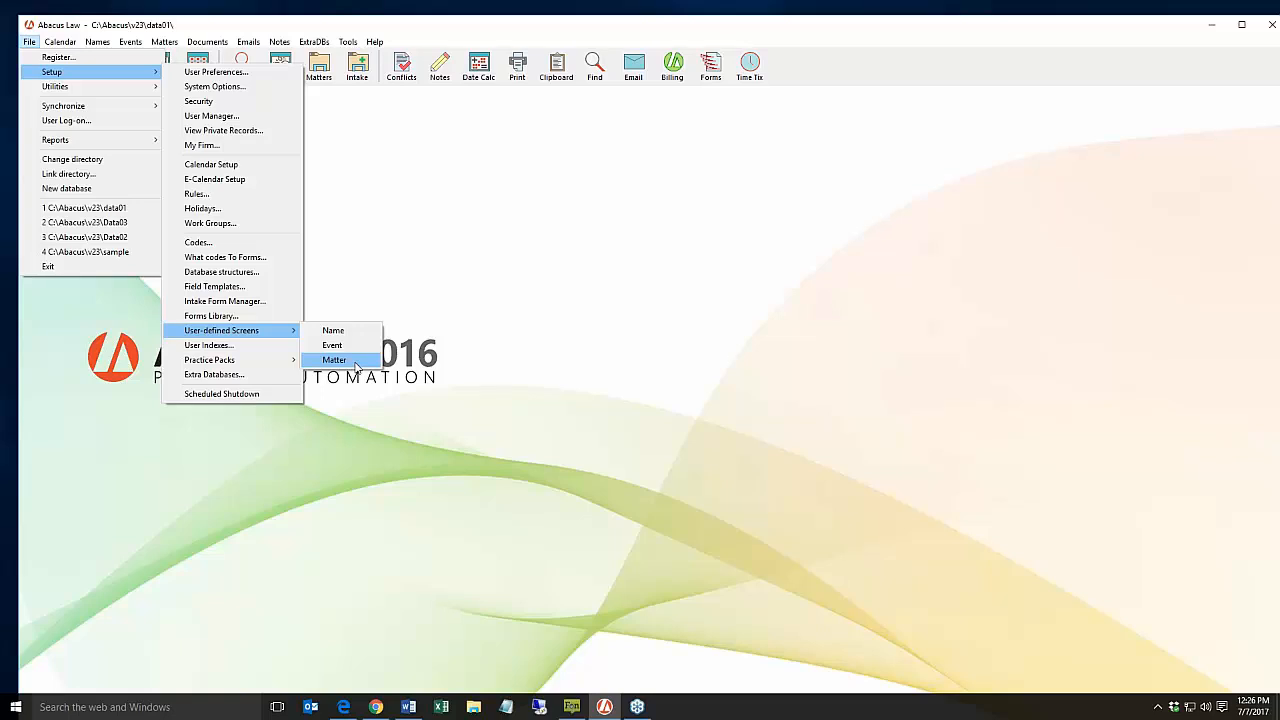
click(684, 358)
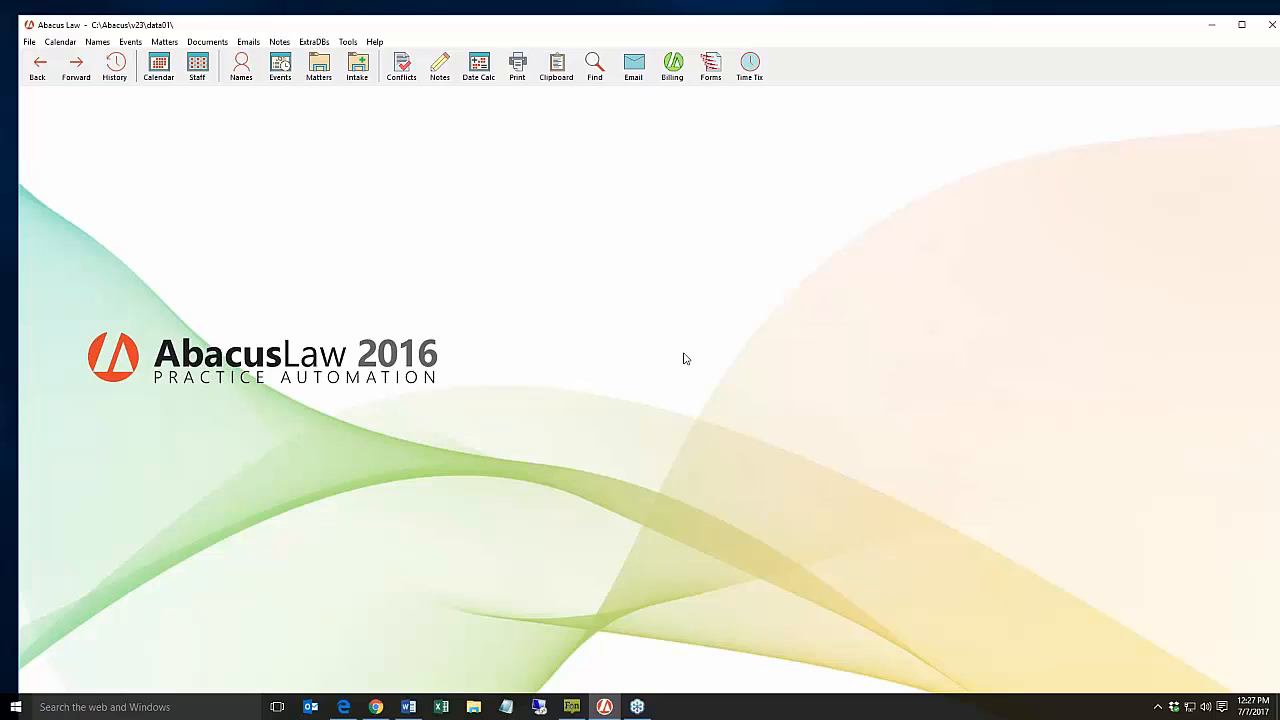
Step: Open the user preferences, review the start-up and general user settings, and close them without making changes
click(31, 43)
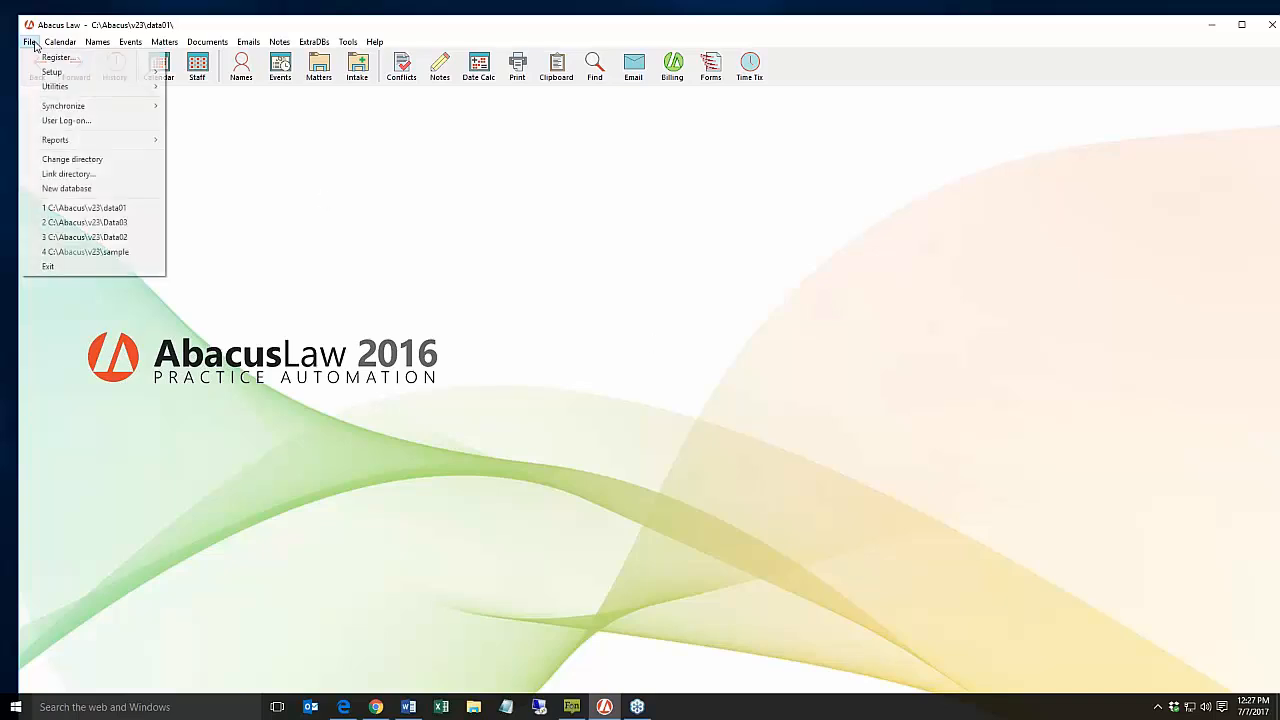
click(215, 70)
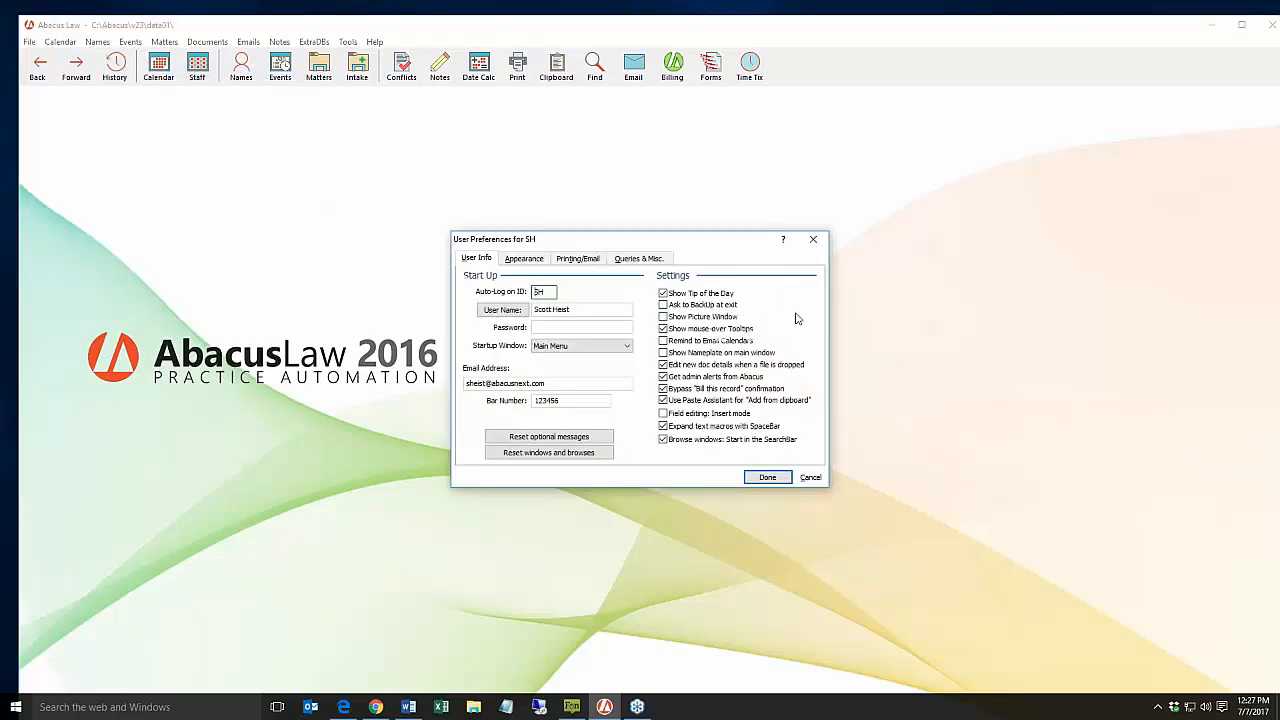
drag(746, 243, 777, 268)
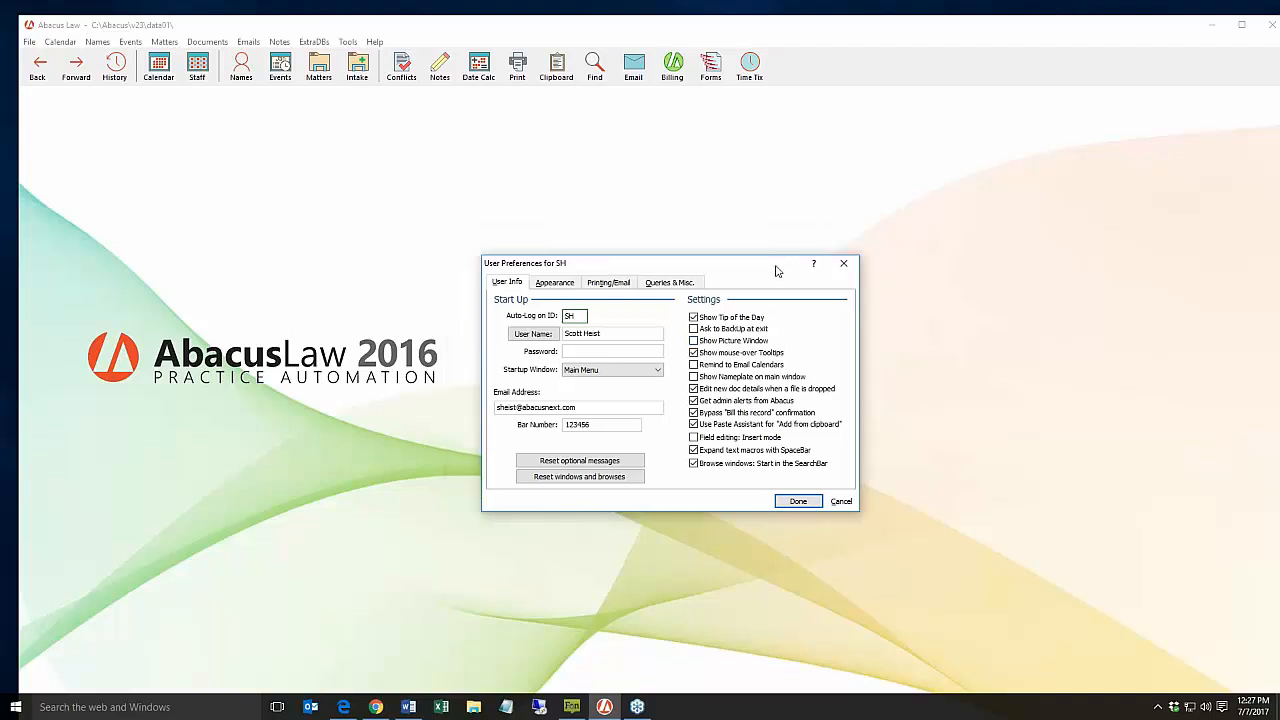
click(852, 265)
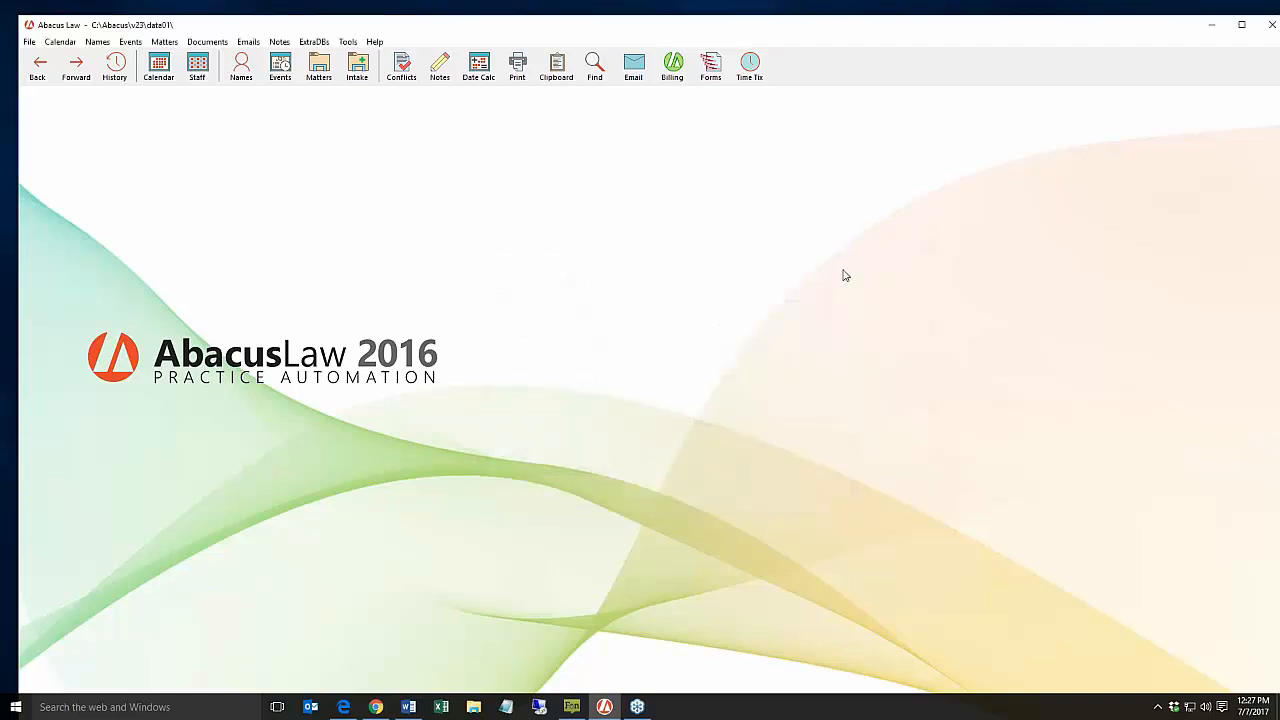
click(29, 41)
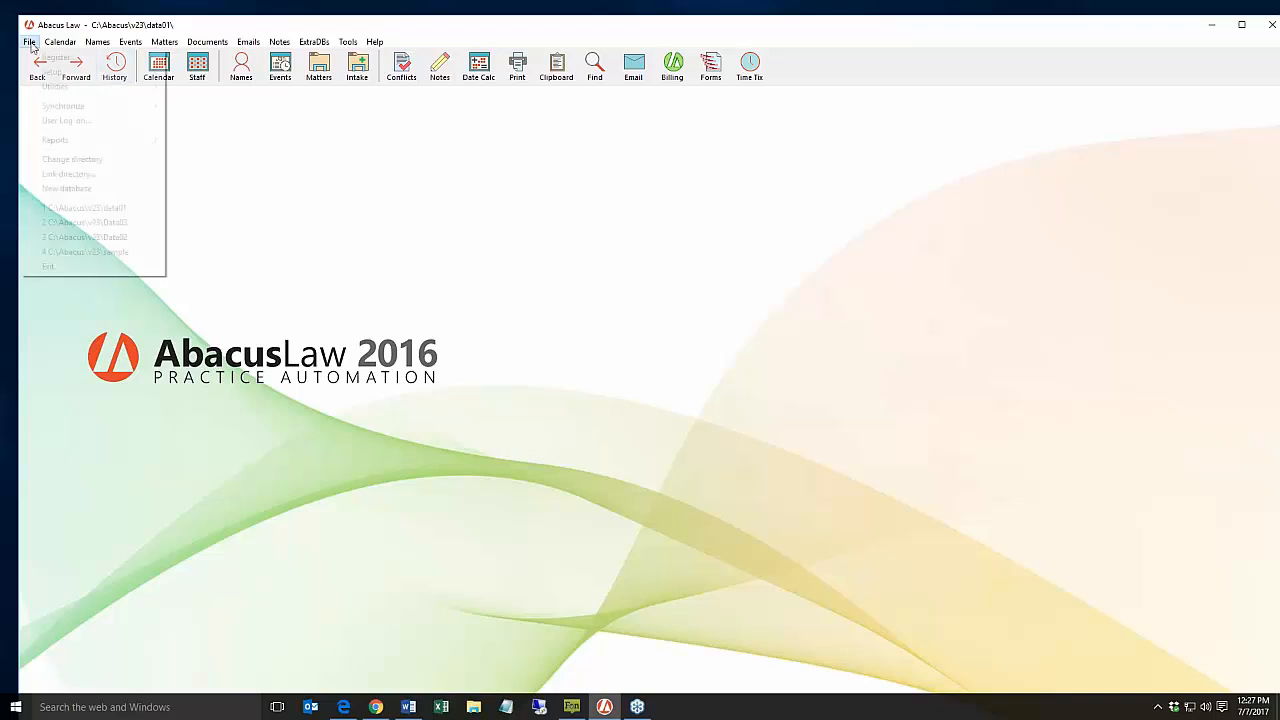
mouse_move(82, 76)
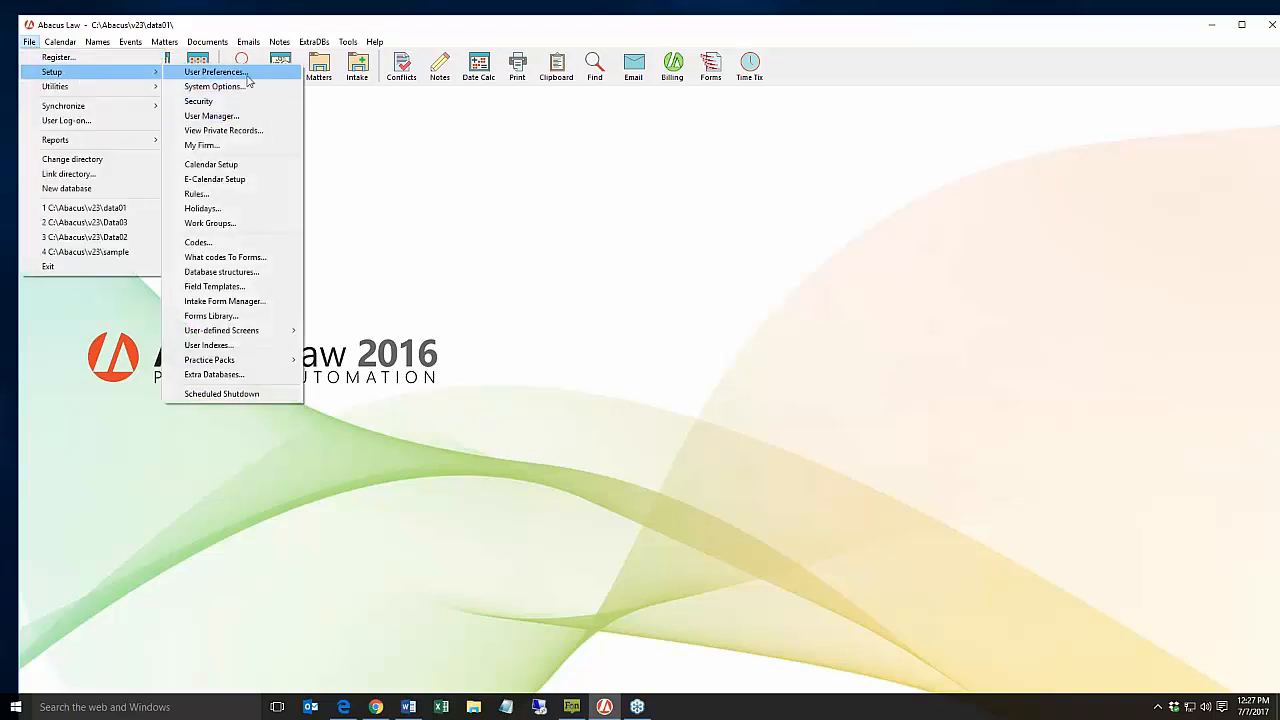
click(214, 72)
click(813, 239)
Step: Review the divorce matter's screen with its linked names, close it, and check the matters list before closing that too
click(319, 67)
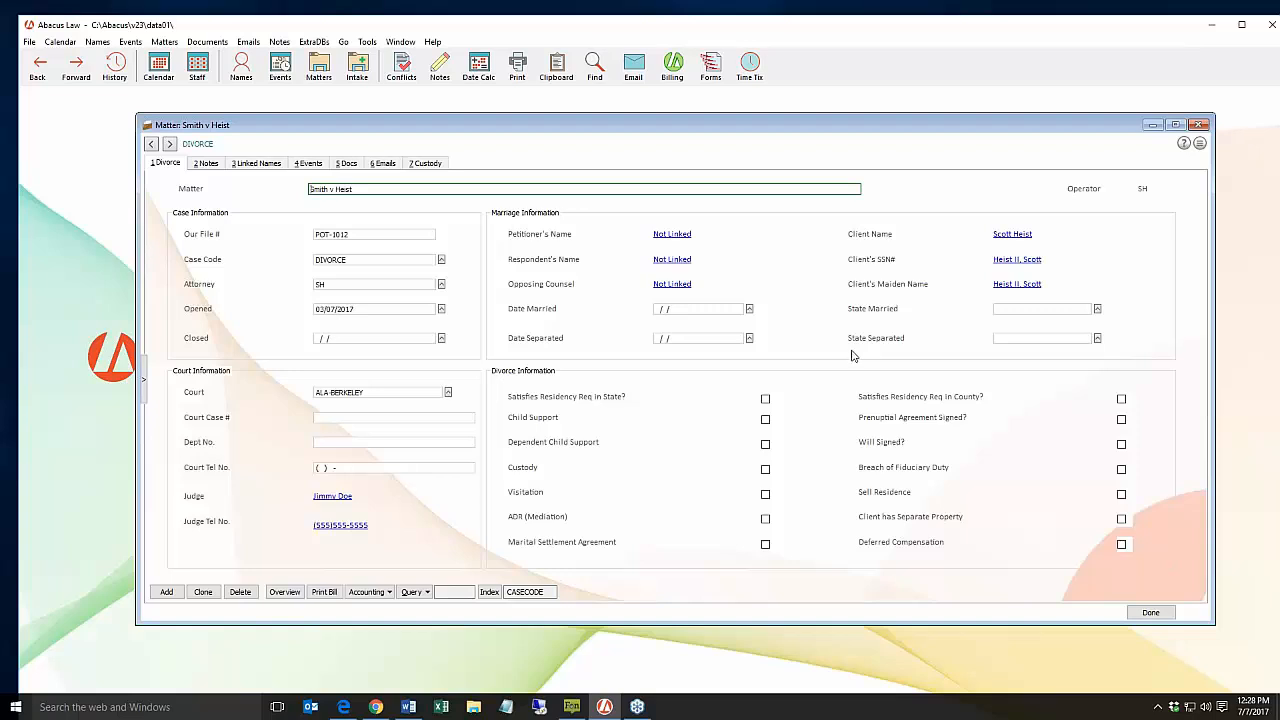
click(1199, 124)
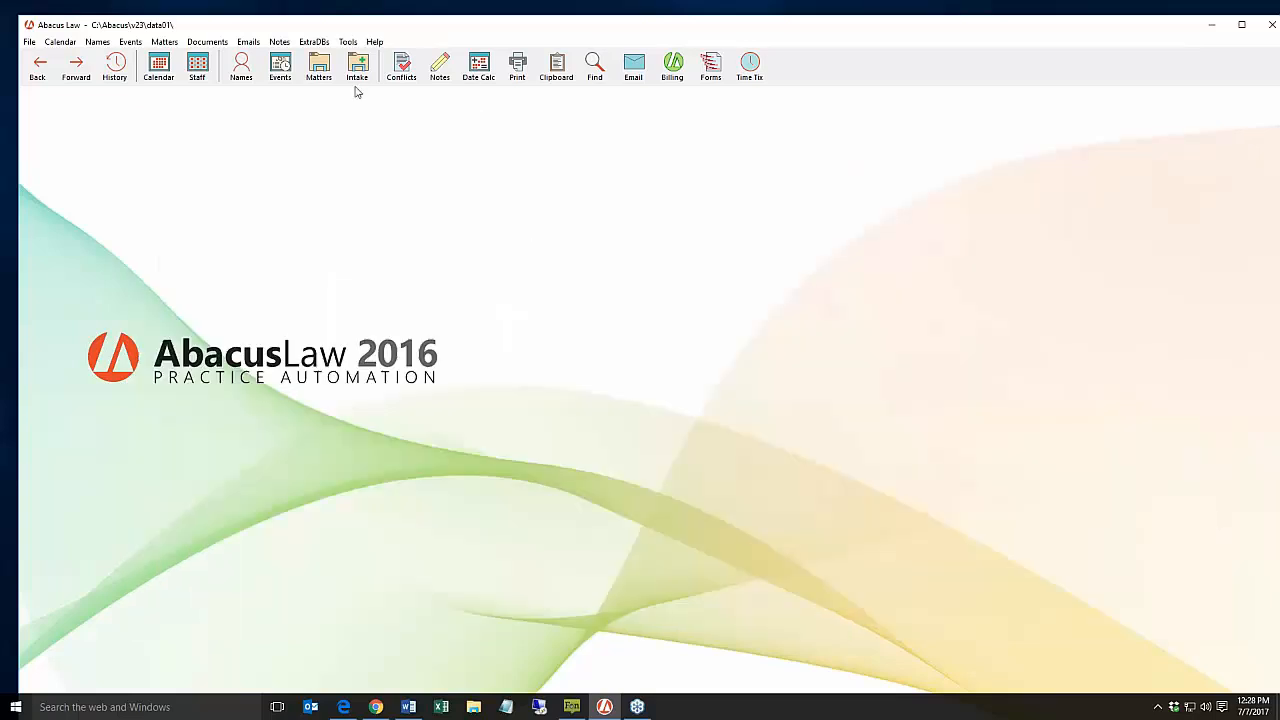
click(325, 80)
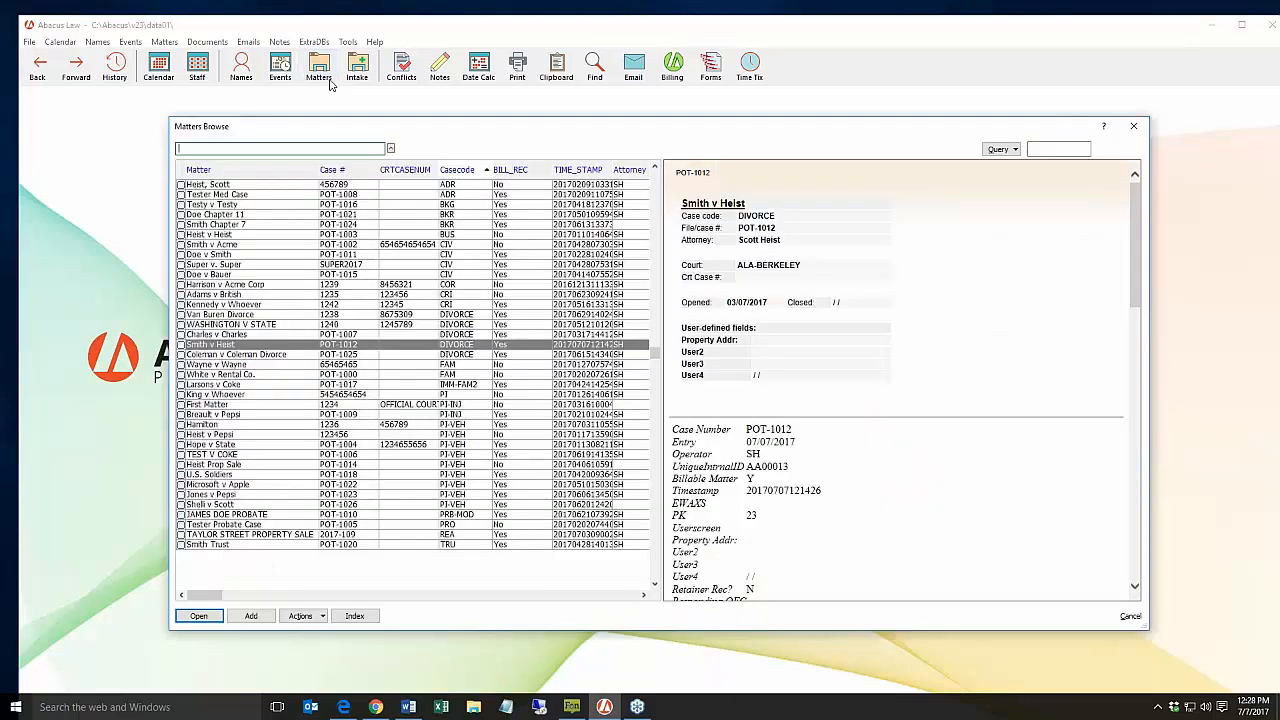
drag(546, 138, 544, 152)
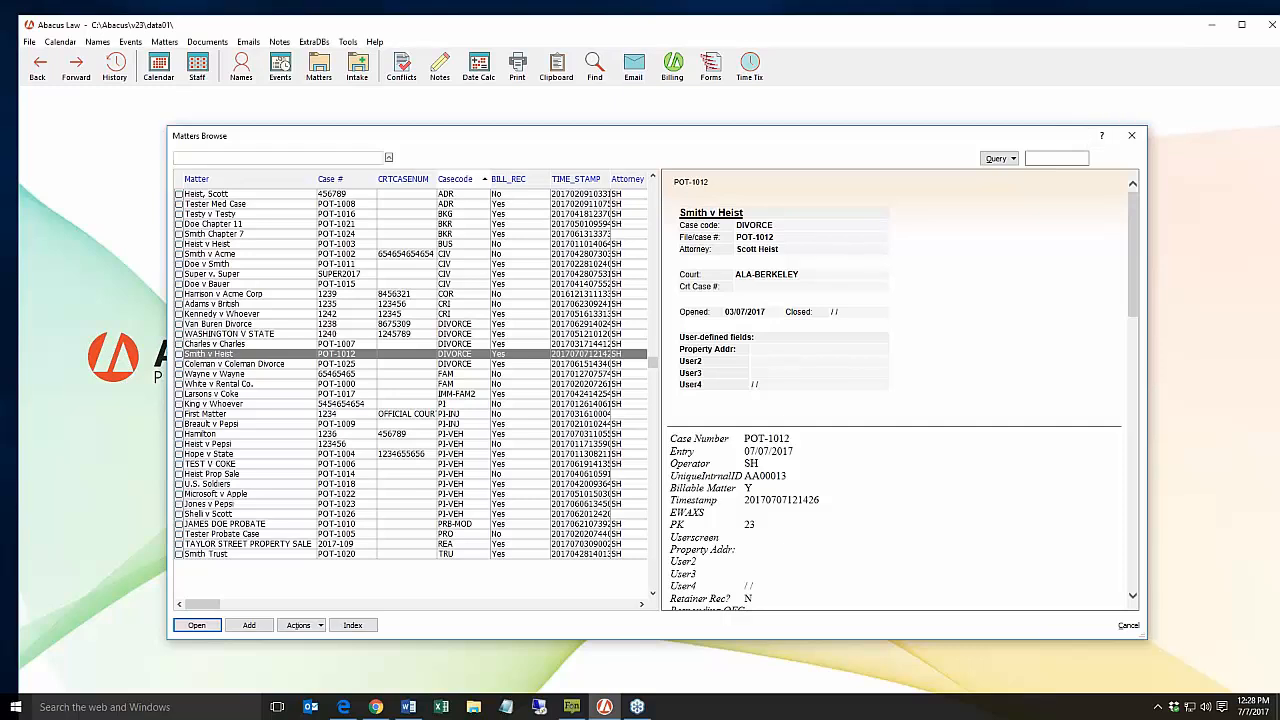
key(Escape)
Step: Review the default screens and background profile in the user preferences' appearance settings, and close them without making changes
click(29, 41)
mouse_move(106, 76)
click(232, 73)
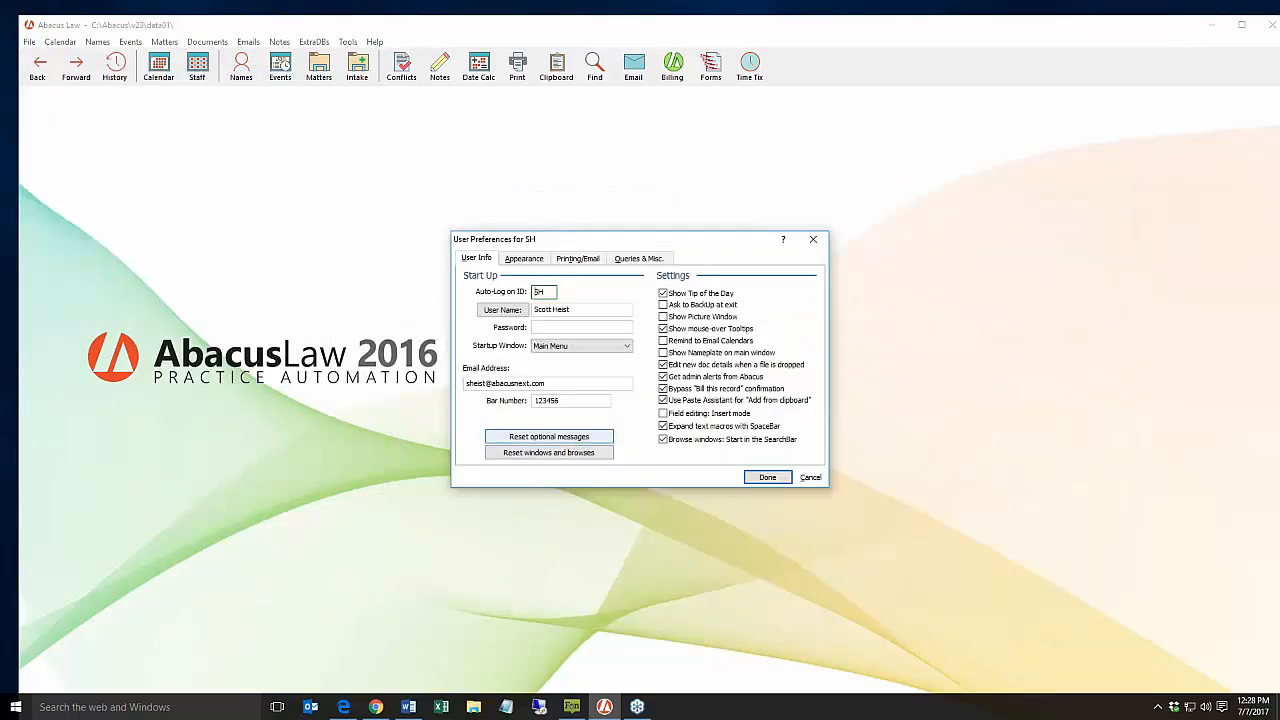
click(524, 259)
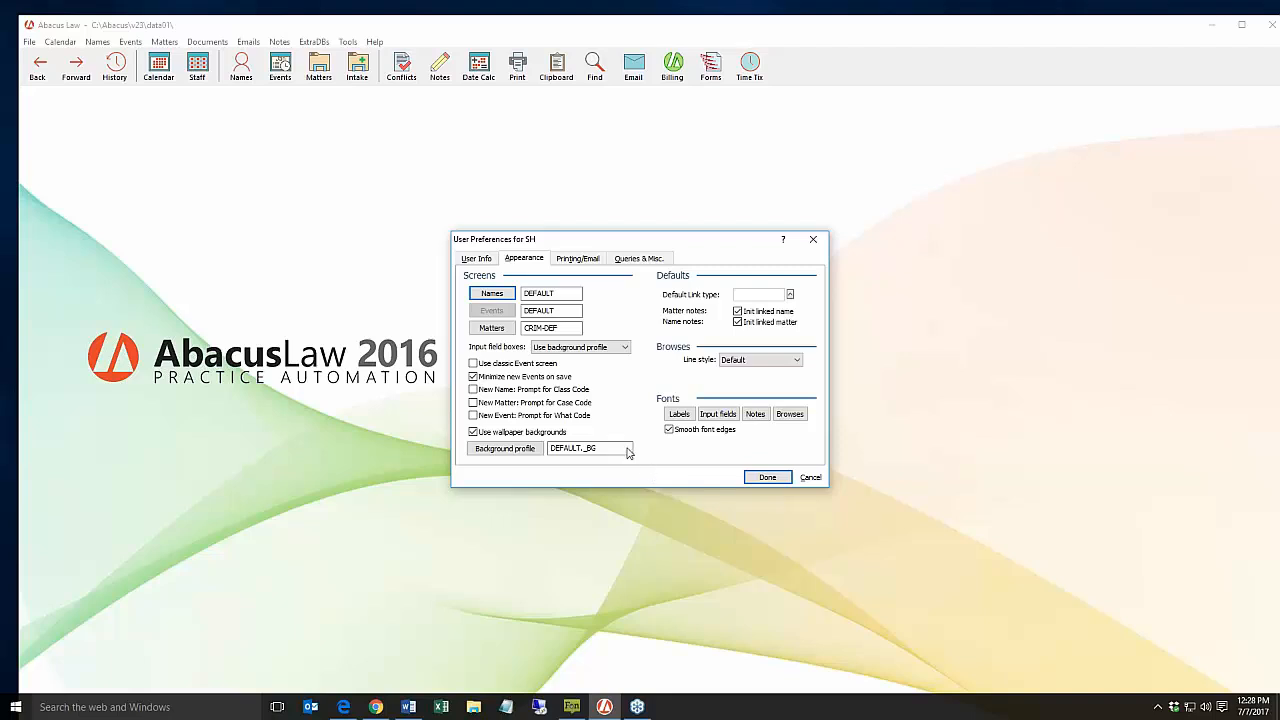
click(817, 241)
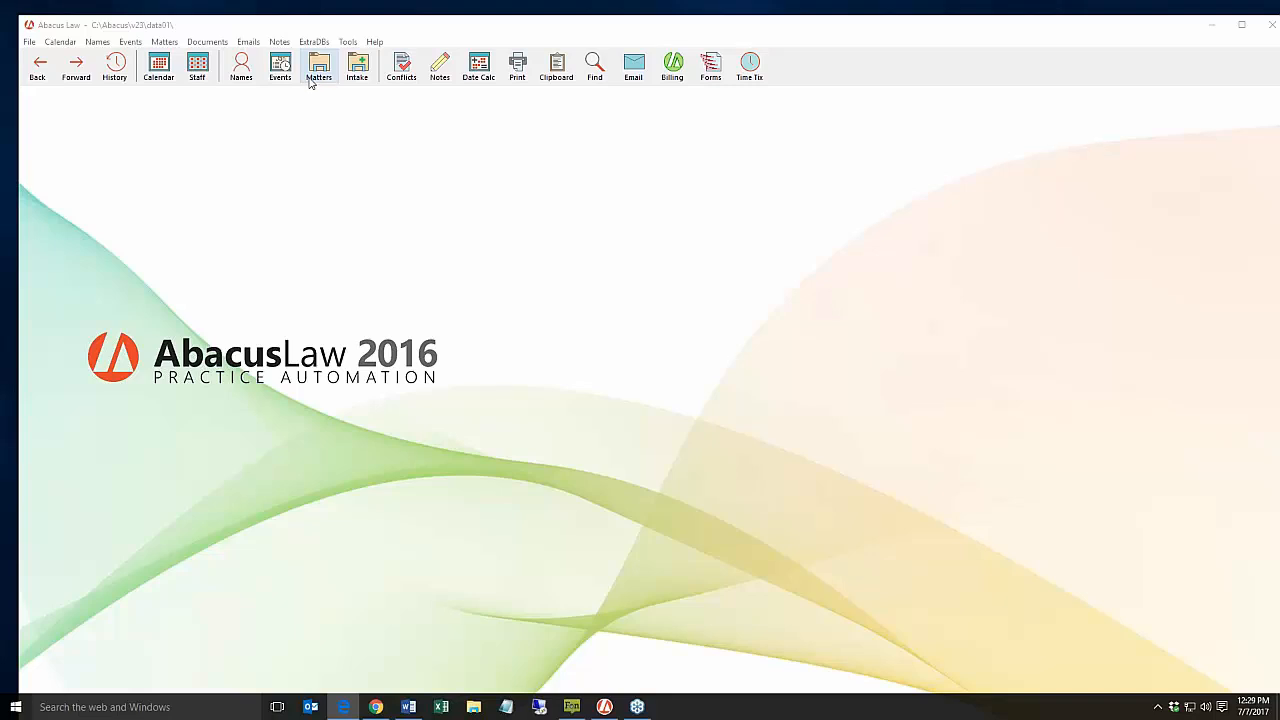
Step: Open the third CLIENT-class record shown in the names list, review its FAM Client screen, and close the record
click(247, 78)
click(247, 78)
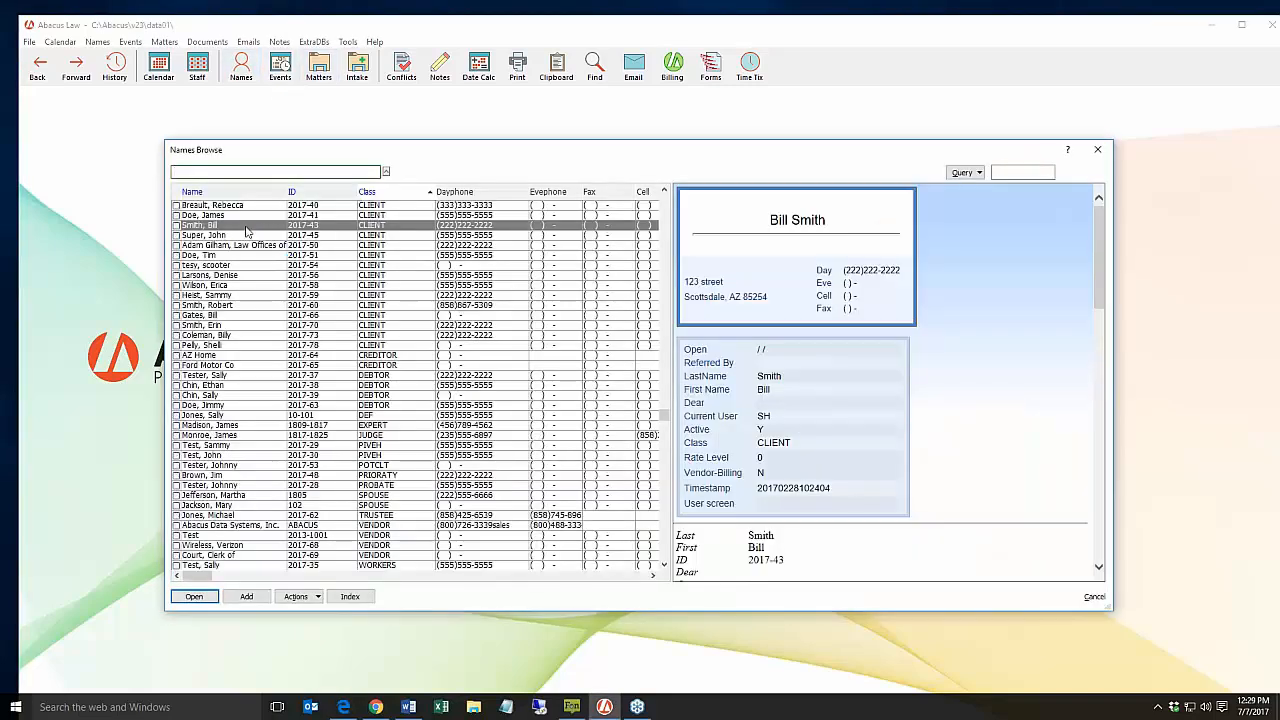
double_click(247, 227)
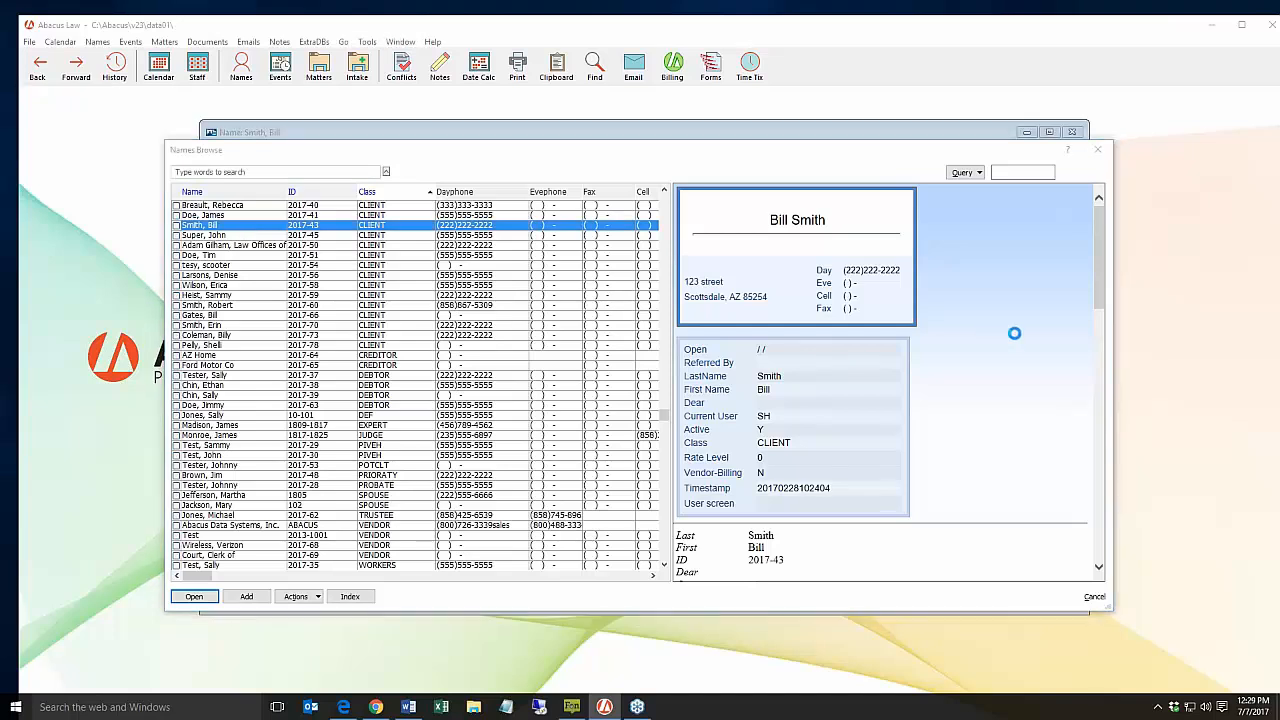
mouse_move(838, 141)
mouse_down()
mouse_move(869, 140)
mouse_move(855, 143)
mouse_up()
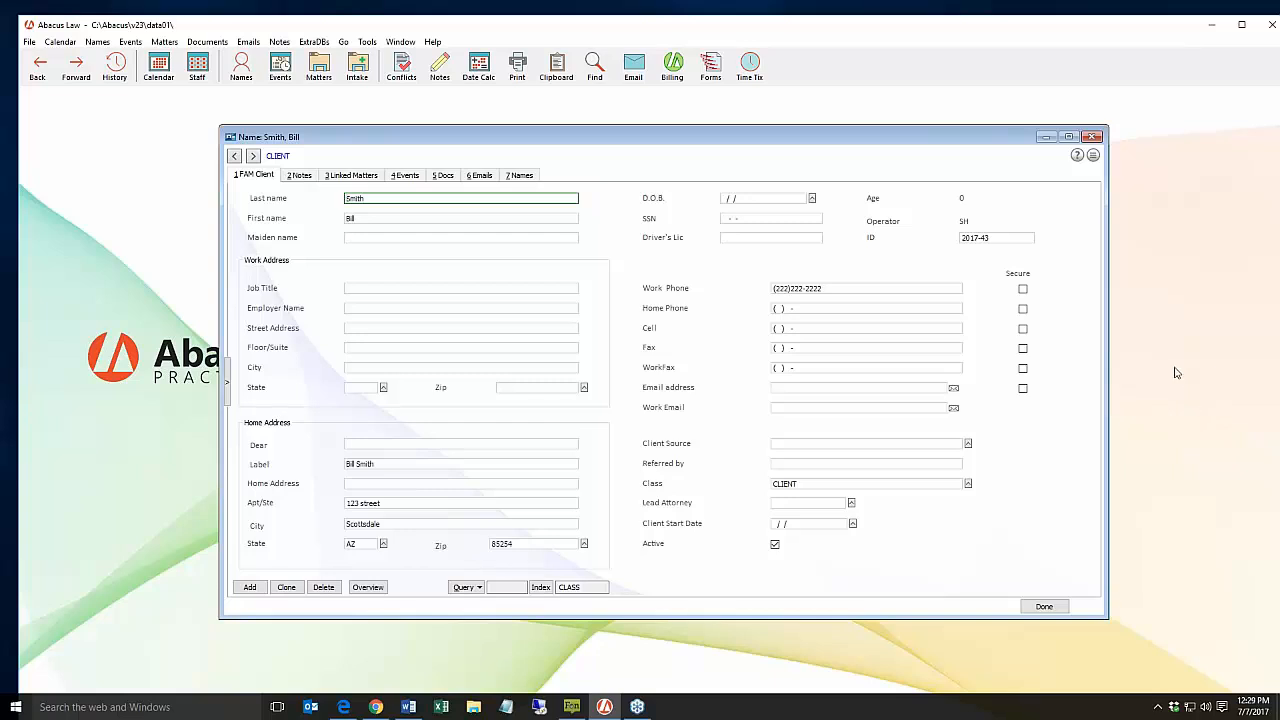
drag(875, 144, 864, 143)
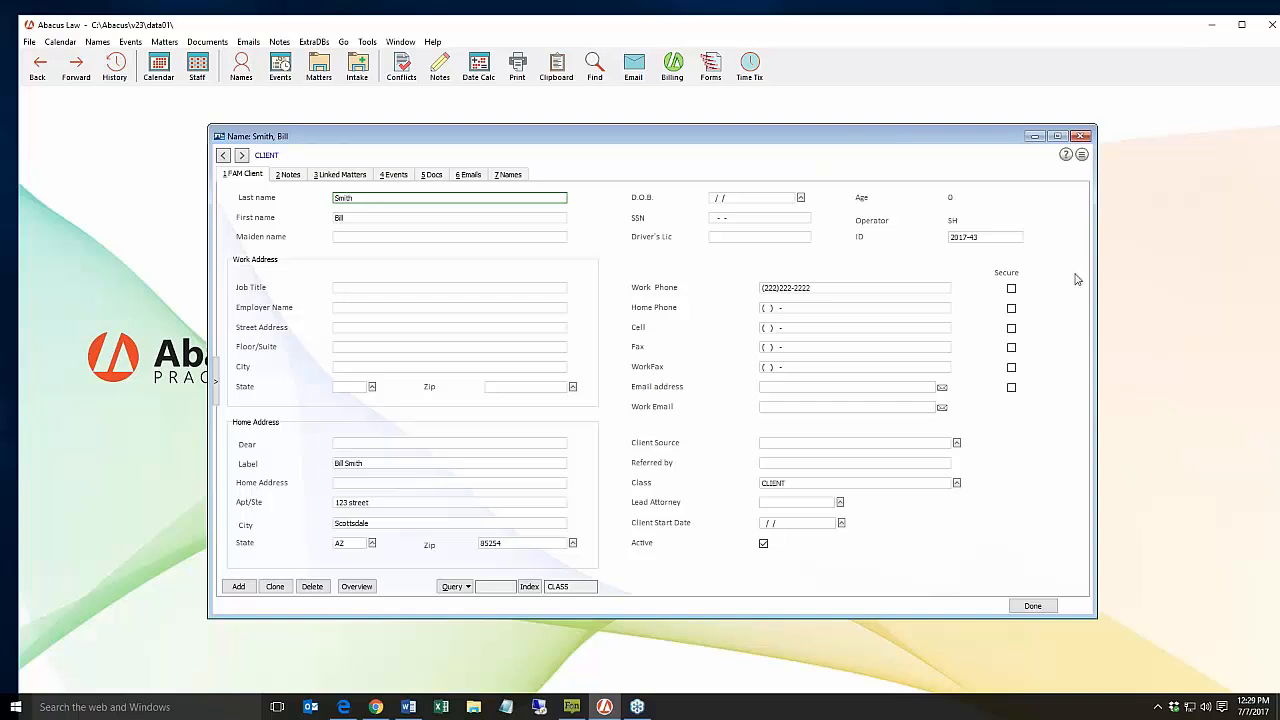
click(1082, 137)
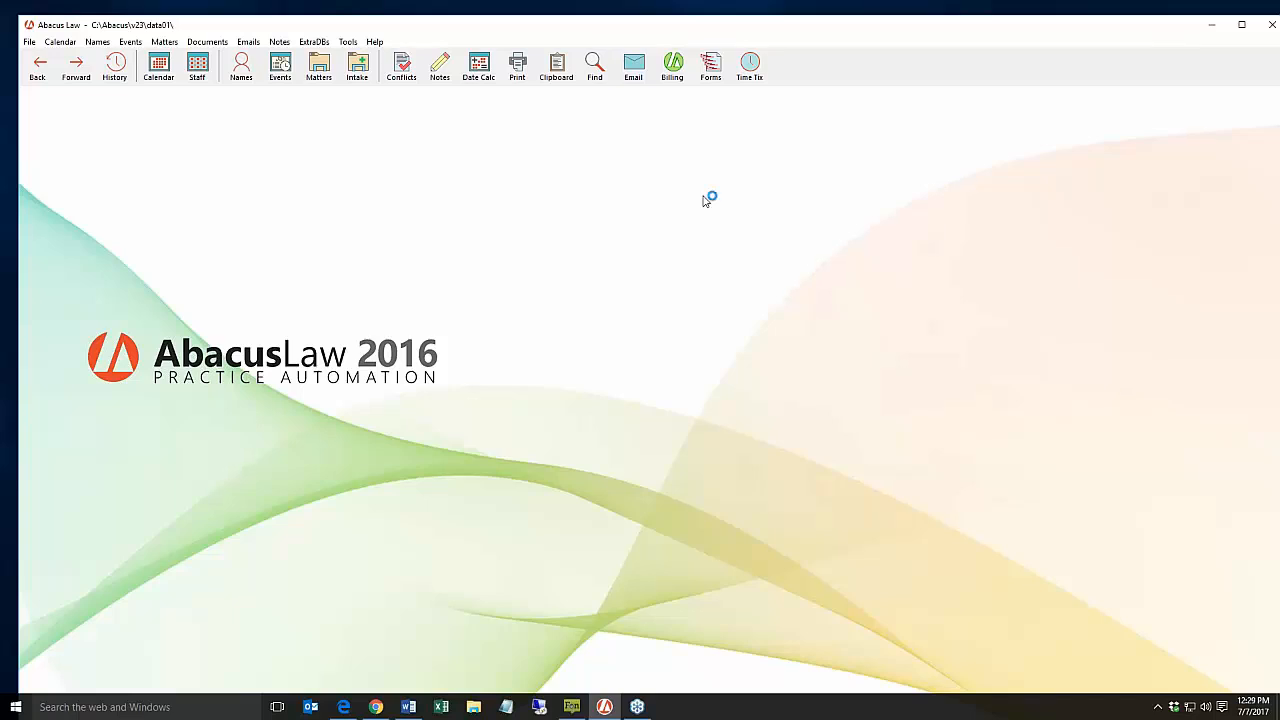
Step: Examine the client address merge field in the Form Gates NonRep Letter preview, and close the forms library and the divorce matter
click(690, 76)
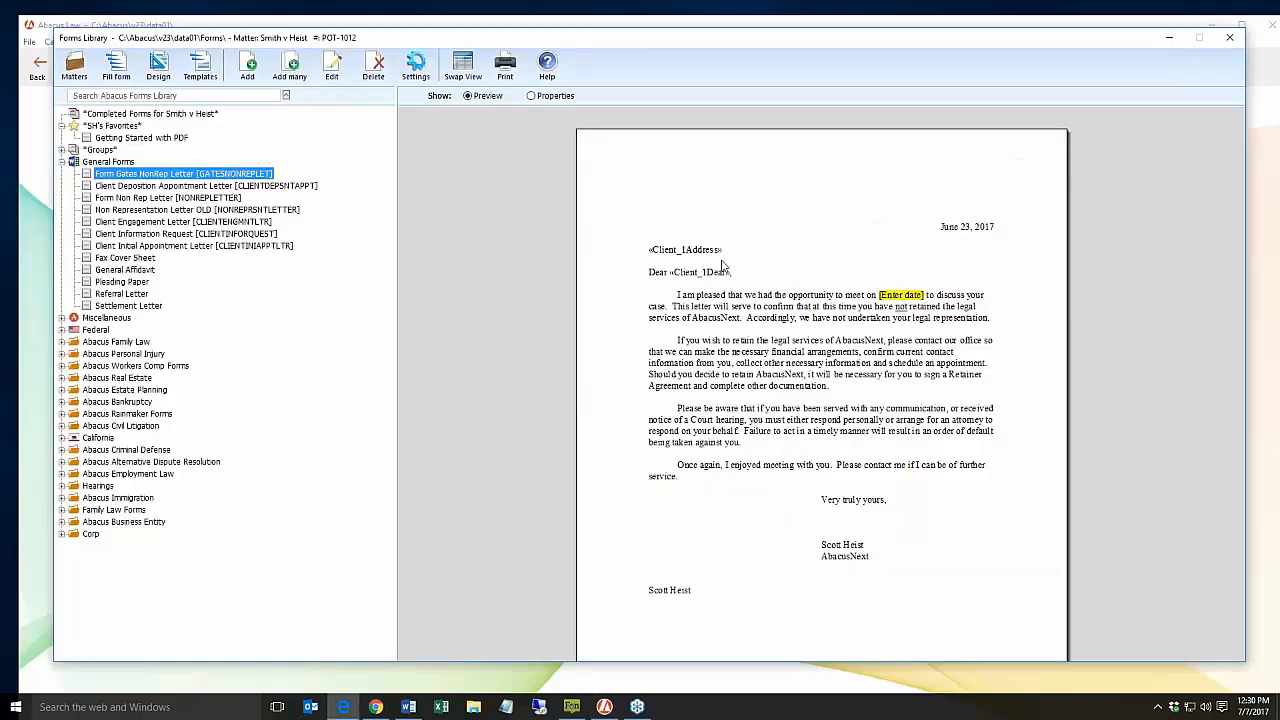
drag(723, 252, 652, 257)
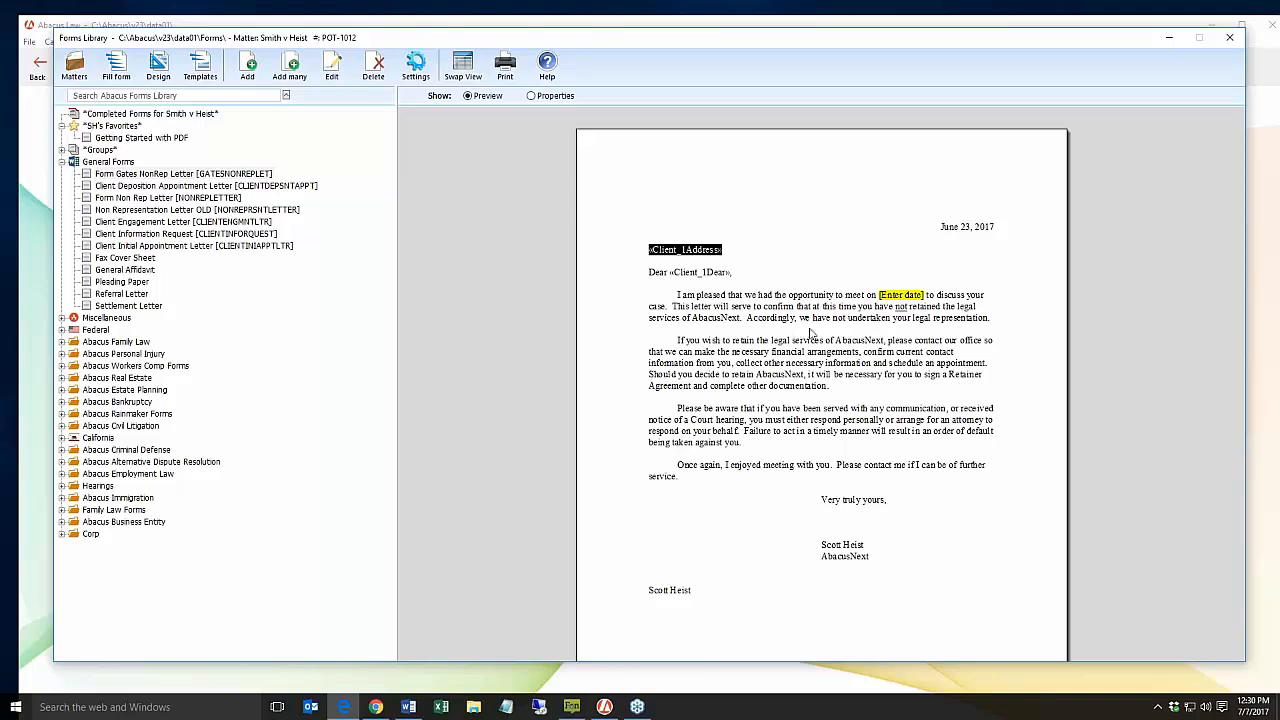
click(1235, 38)
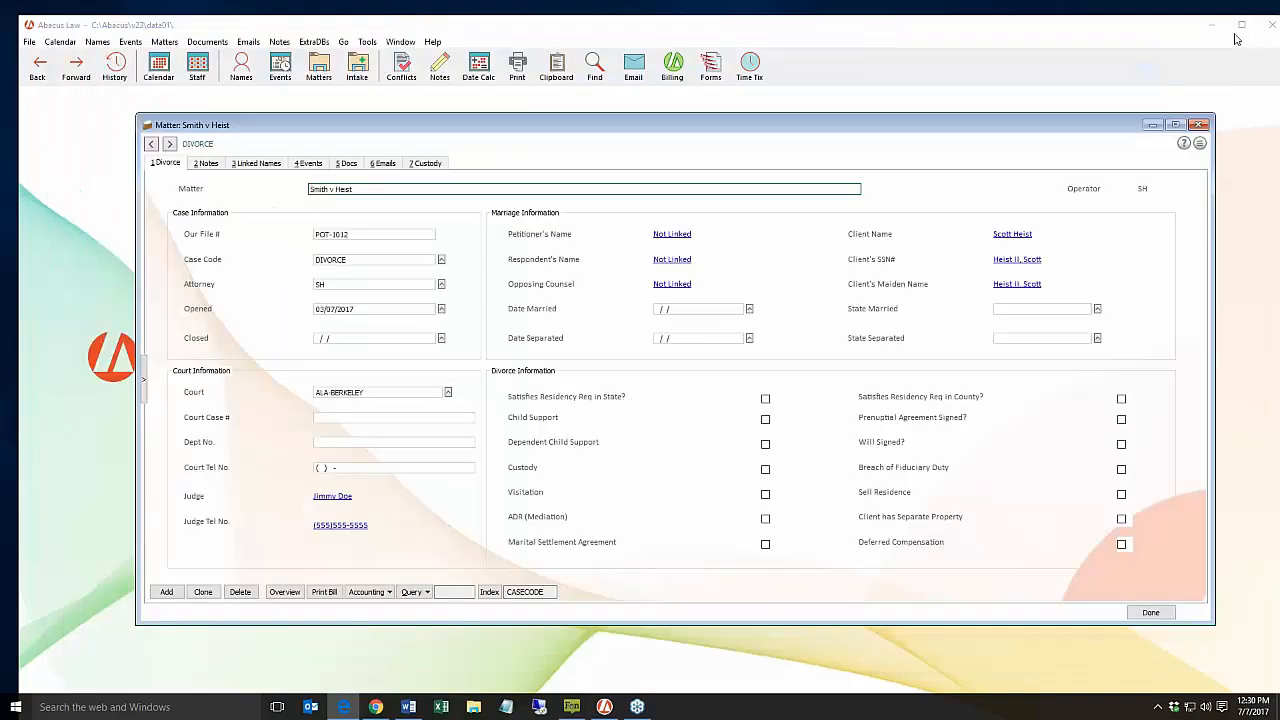
click(1199, 125)
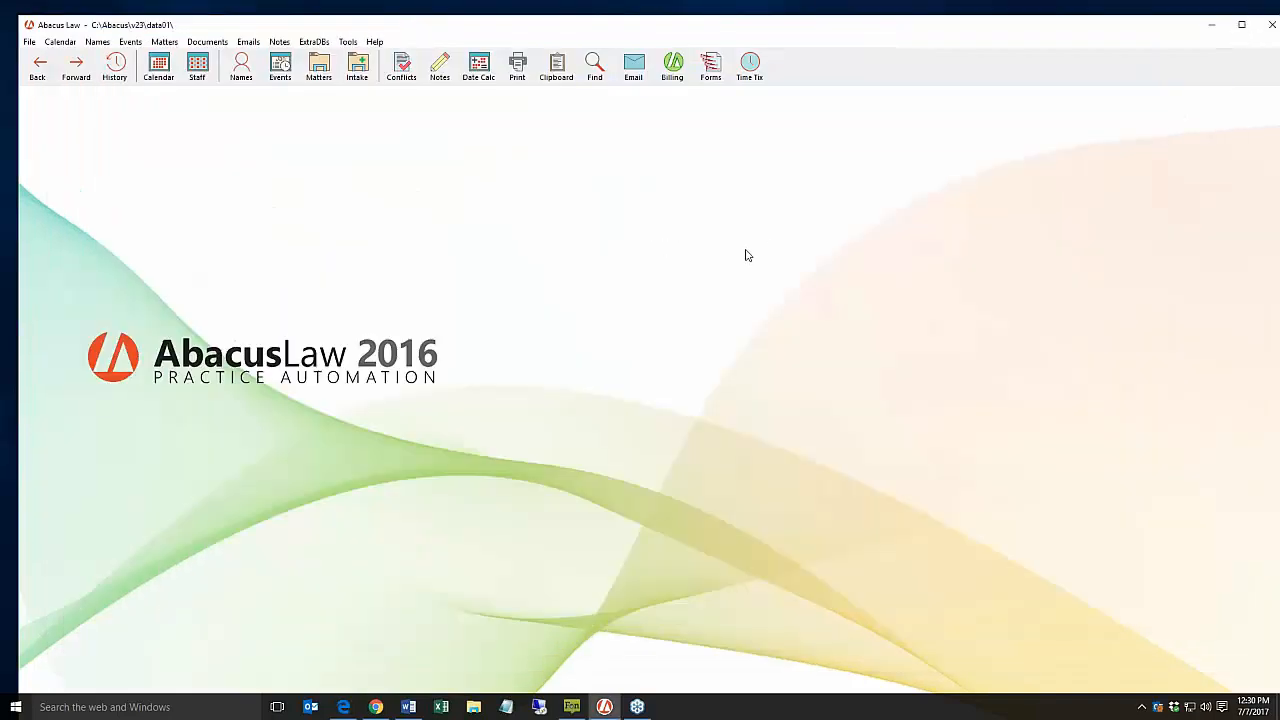